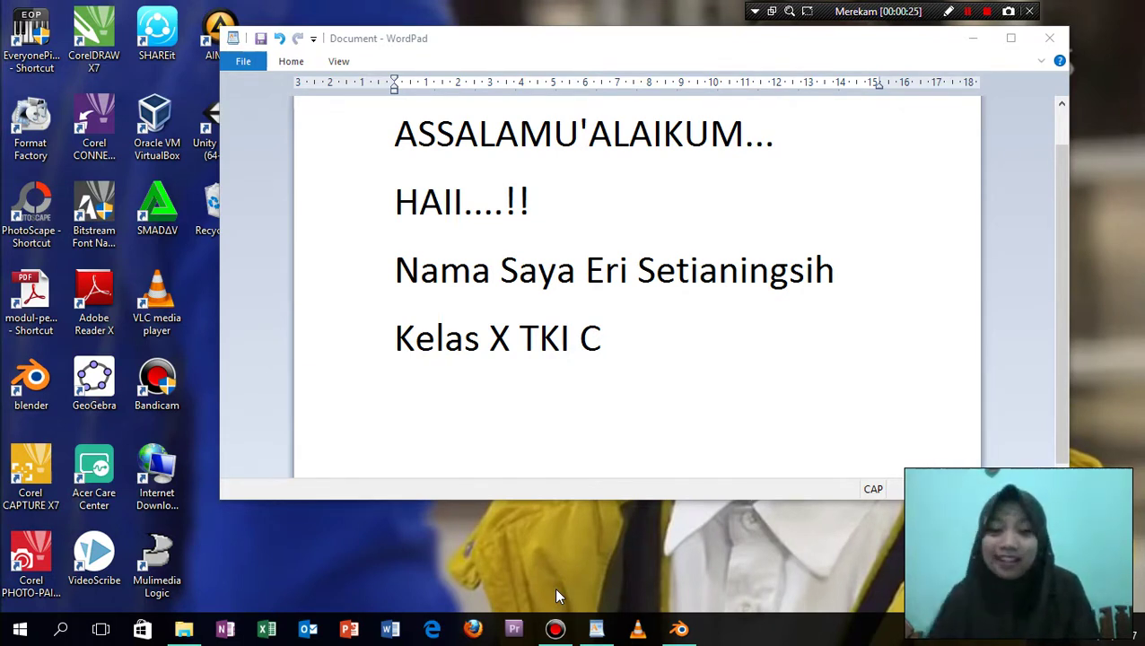
Switch from the WordPad introduction note to the Blender 2.78 window and its start-up splash
{"action": "left_click", "coordinate": [679, 629]}
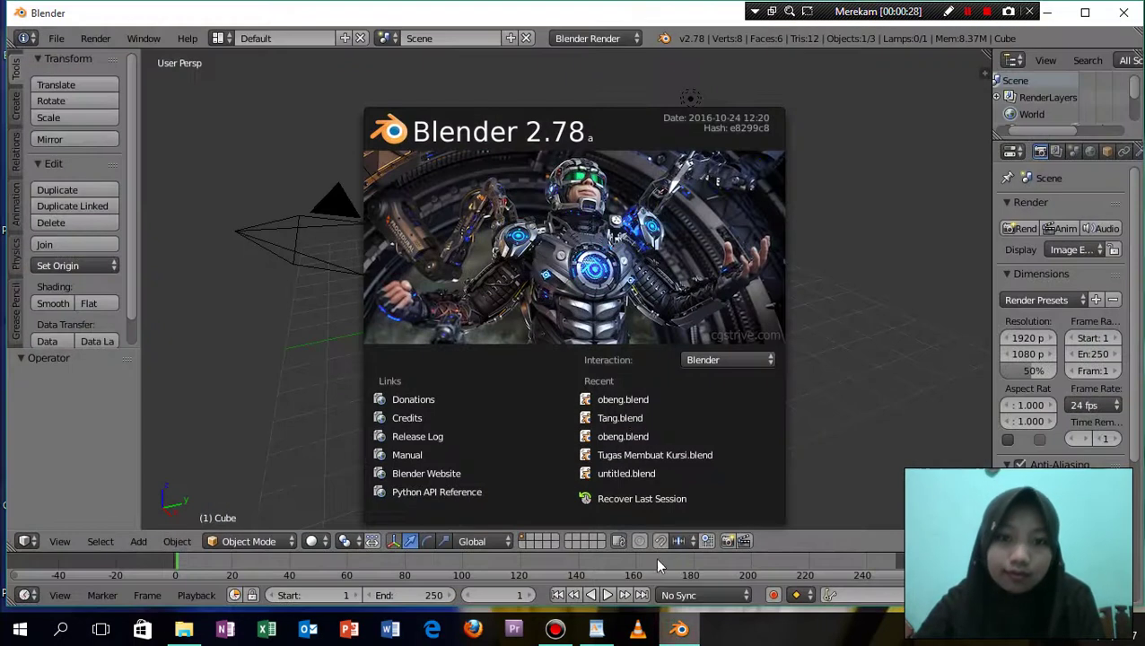
Close the splash, widen and heighten the right panels, and turn the Outliner into a UV/Image Editor
{"action": "left_click", "coordinate": [222, 266]}
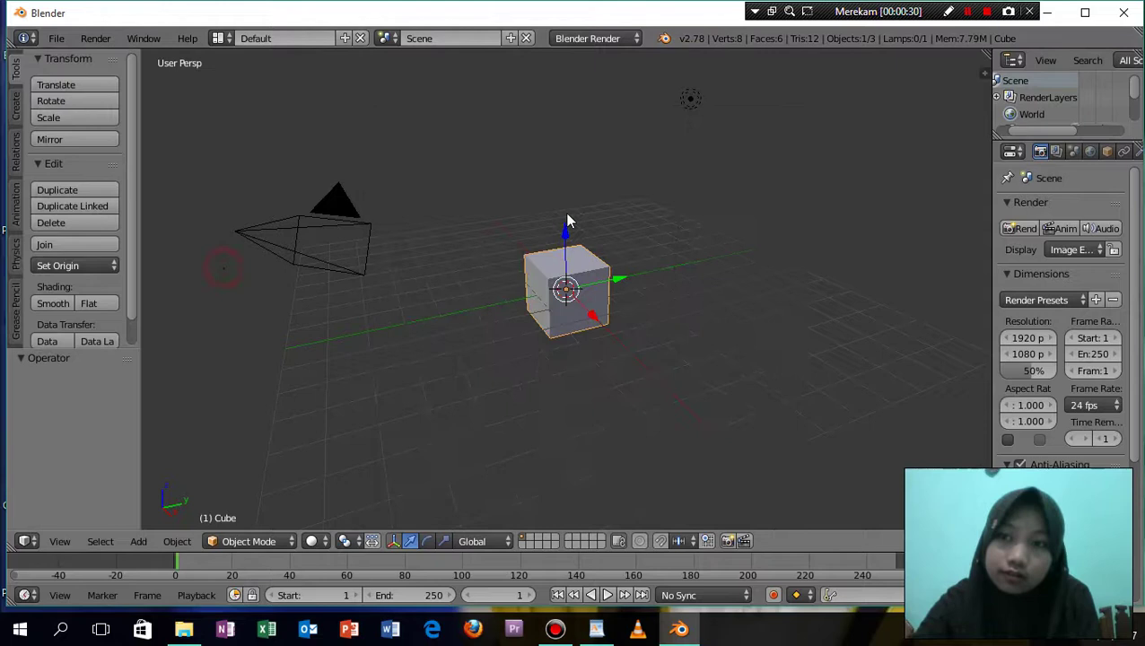
{"action": "left_click", "coordinate": [1006, 61]}
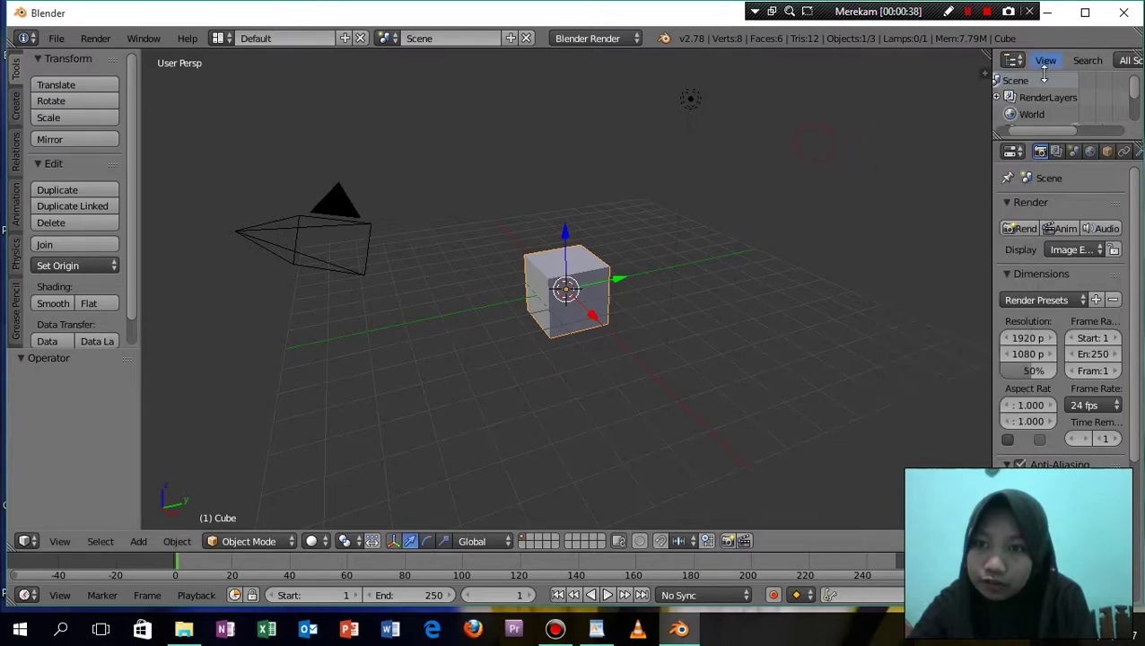
{"action": "left_click_drag", "start_coordinate": [990, 146], "coordinate": [873, 150]}
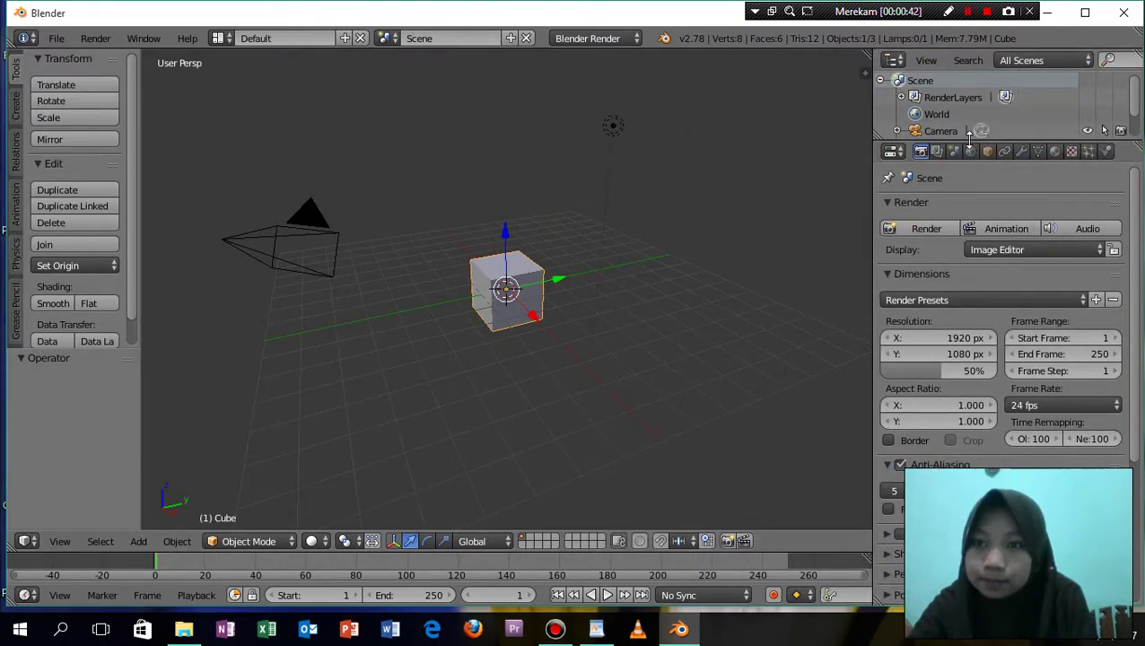
{"action": "left_click_drag", "start_coordinate": [968, 136], "coordinate": [968, 208]}
{"action": "left_click", "coordinate": [895, 60]}
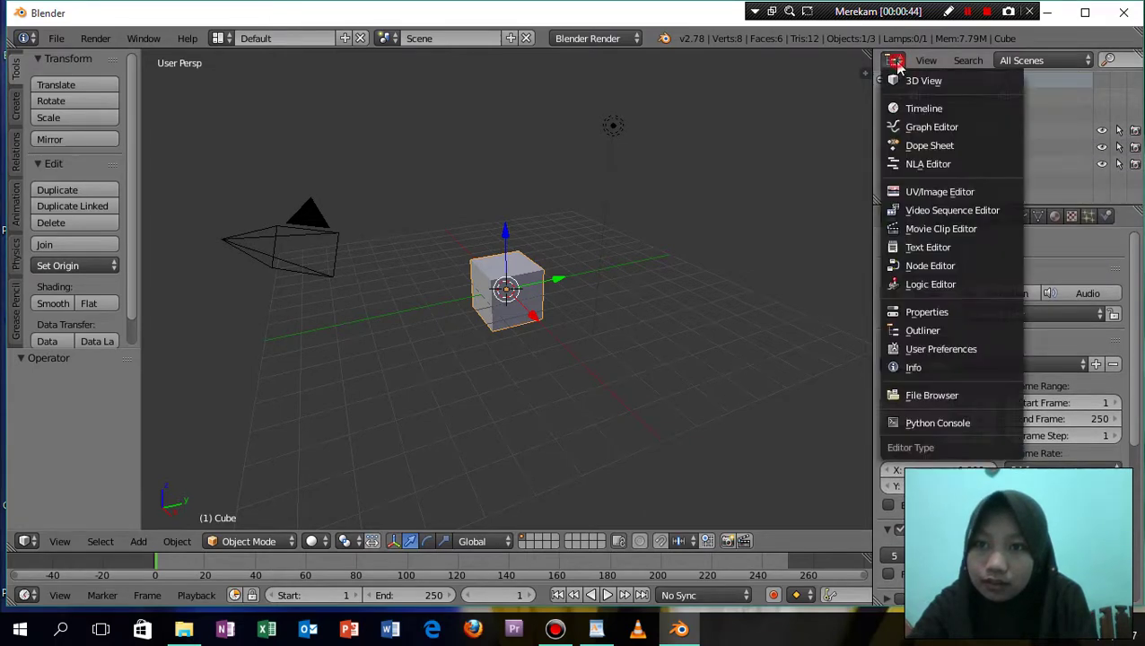
{"action": "left_click", "coordinate": [913, 192]}
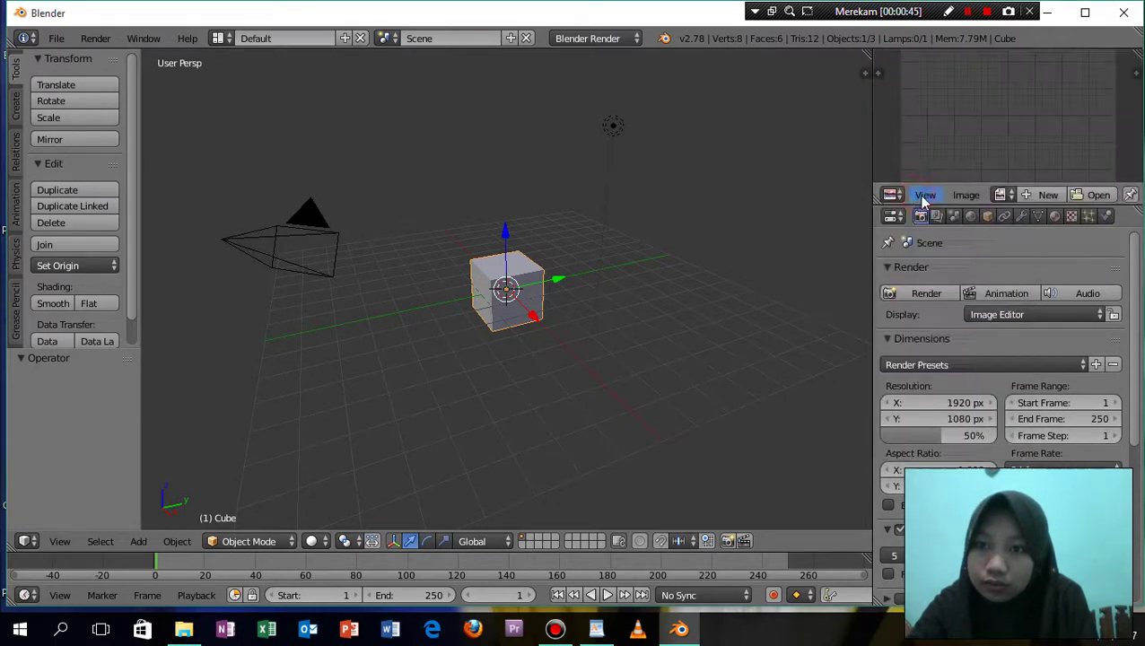
Load obeng.png from E:\Pelajaran Tugas\Data\Simulasi_Digital into the image editor
{"action": "left_click", "coordinate": [1087, 199]}
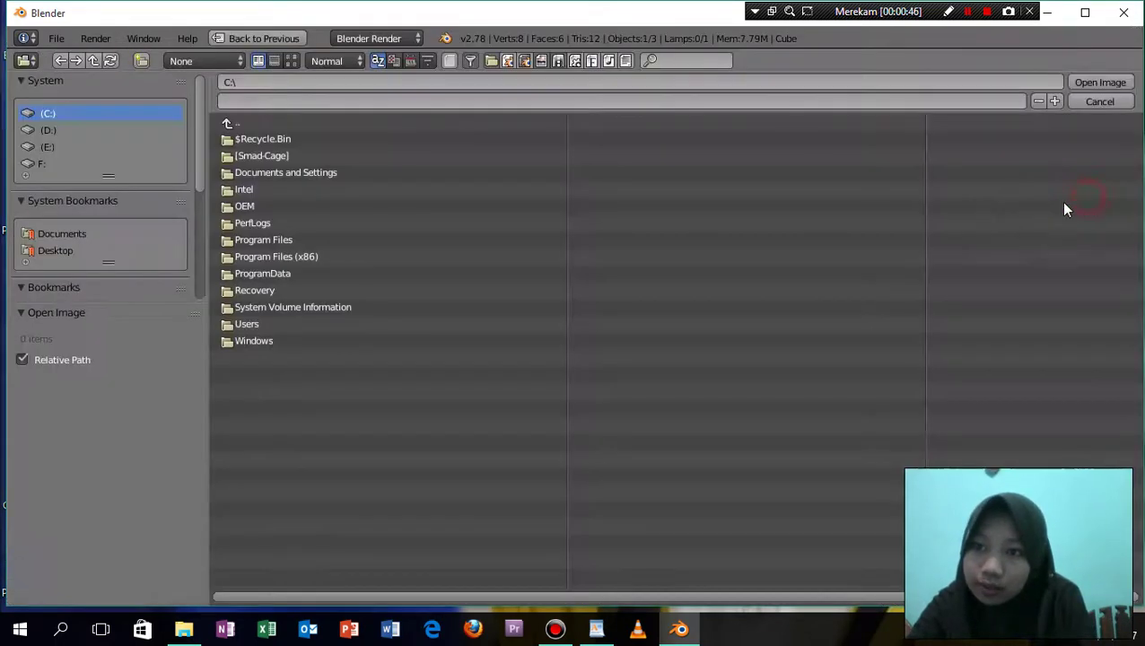
{"action": "left_click", "coordinate": [22, 146]}
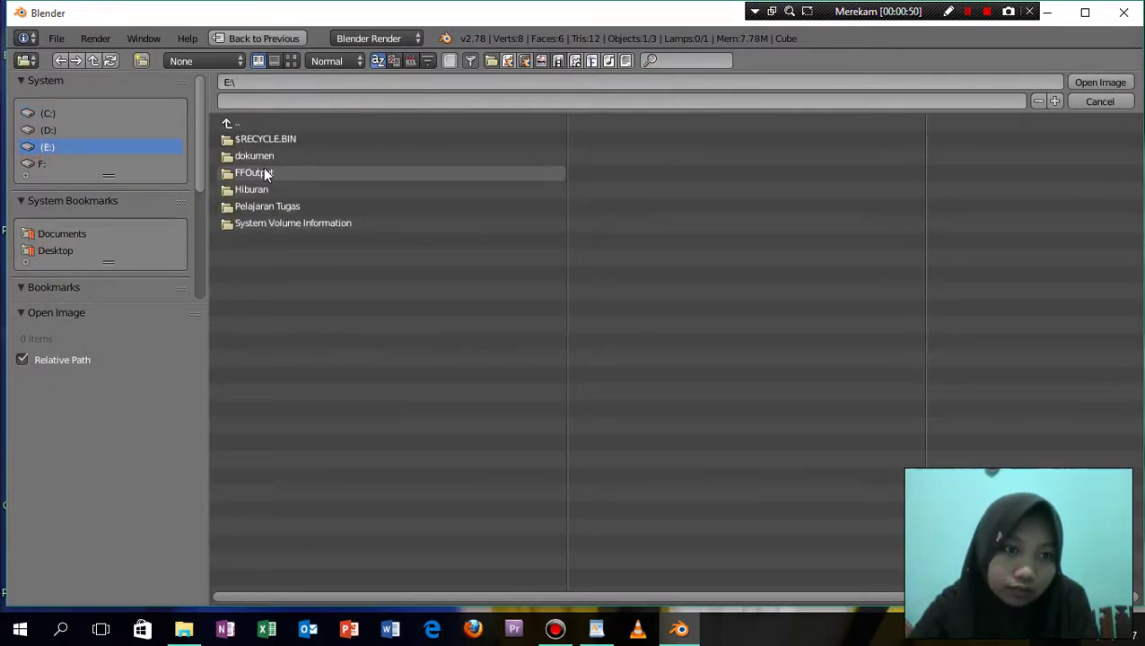
{"action": "left_click", "coordinate": [258, 205]}
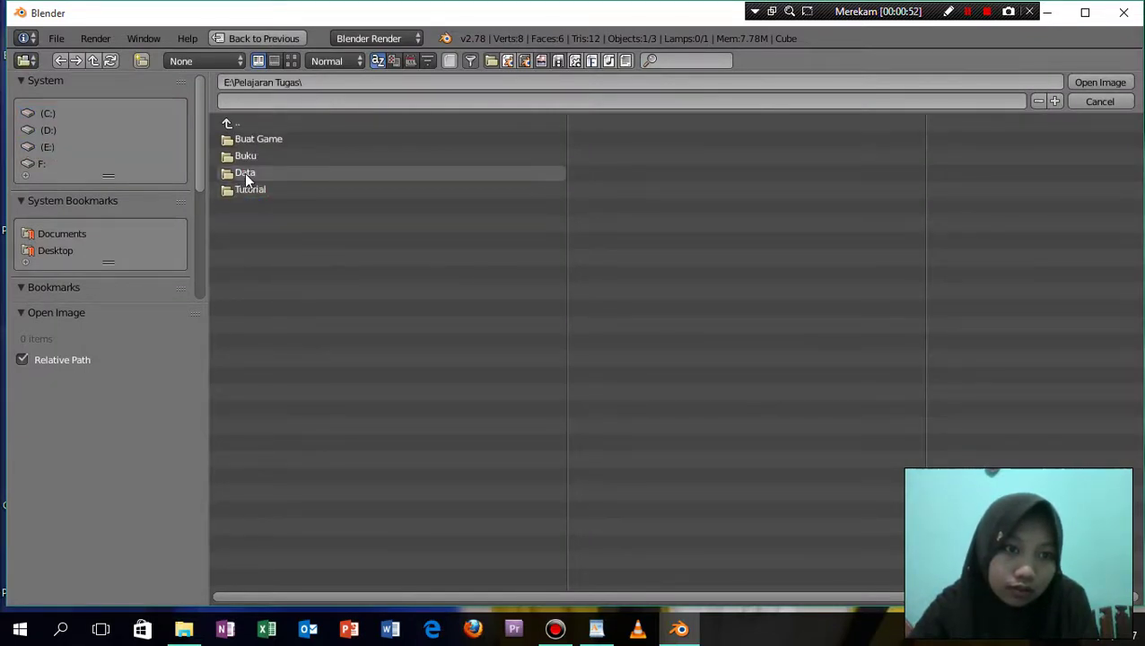
{"action": "left_click", "coordinate": [246, 173]}
{"action": "left_click", "coordinate": [250, 325]}
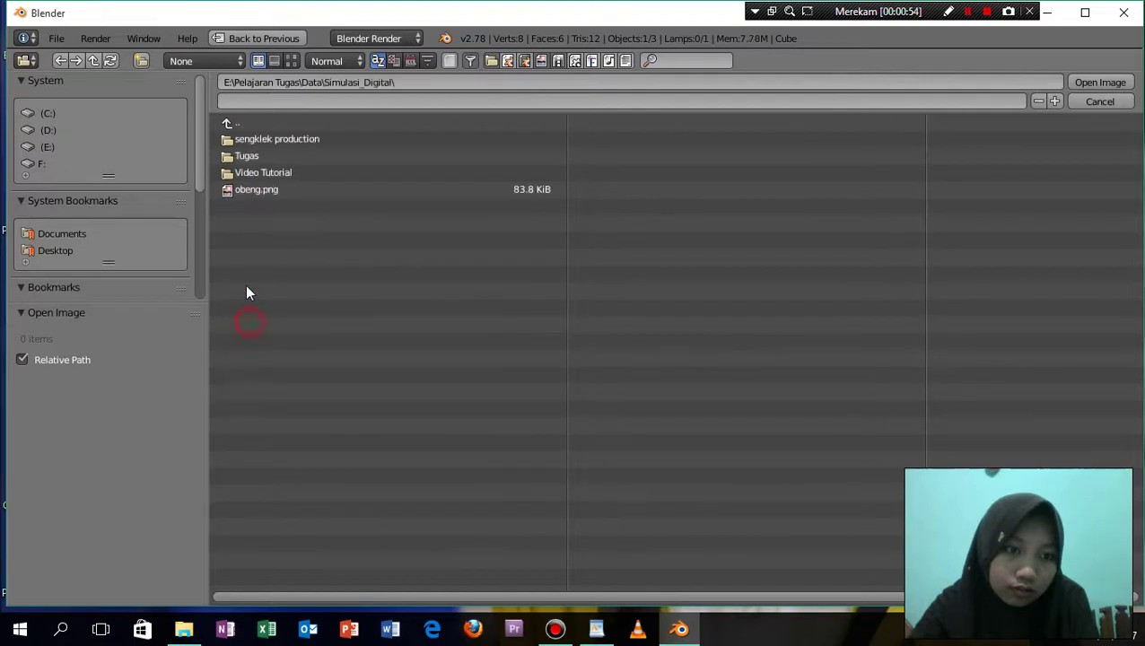
{"action": "left_click", "coordinate": [252, 191]}
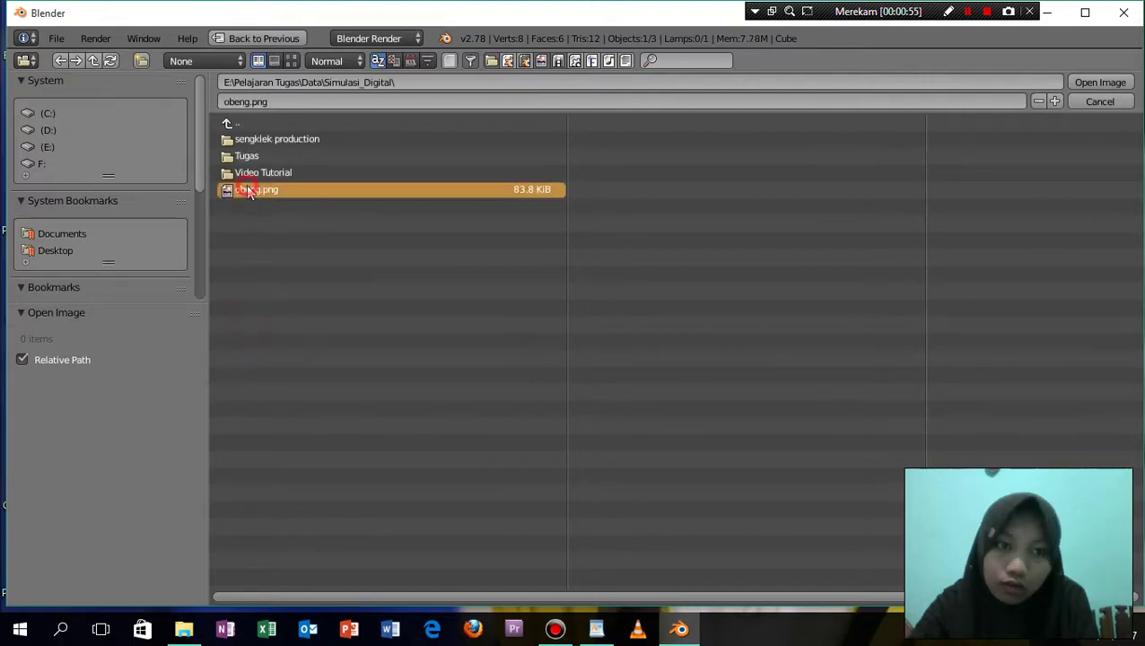
{"action": "left_click", "coordinate": [1119, 83]}
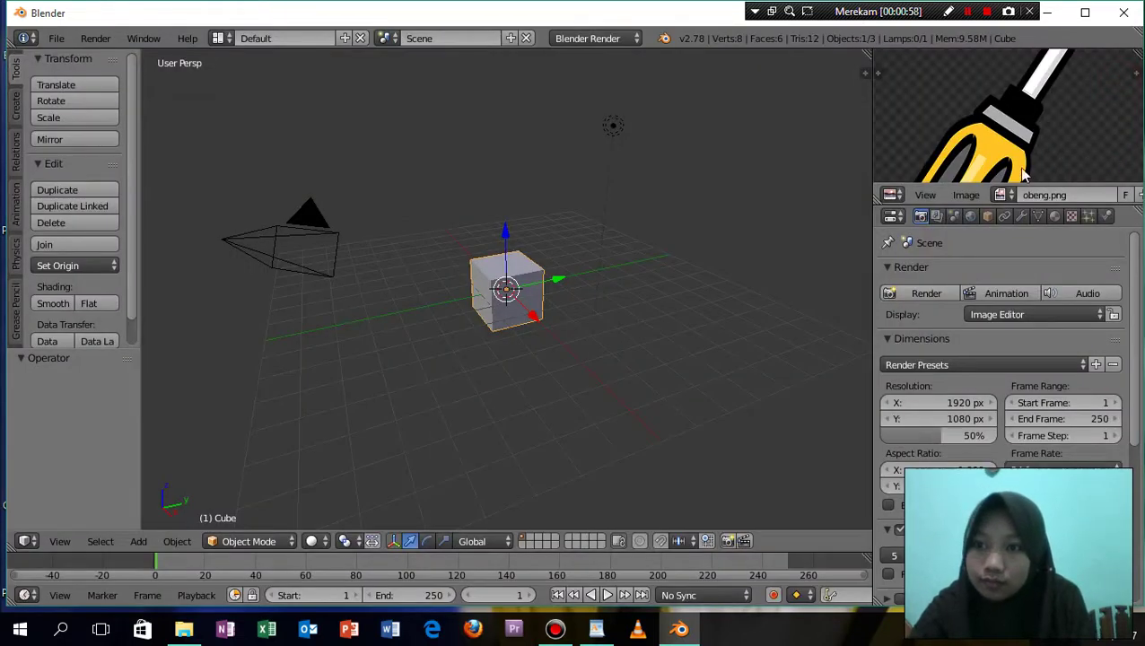
Enlarge the image area and zoom the screwdriver reference picture to fit
{"action": "scroll", "coordinate": [1021, 171], "scroll_direction": "down", "scroll_amount": 1}
{"action": "scroll", "coordinate": [1019, 160], "scroll_direction": "down", "scroll_amount": 1}
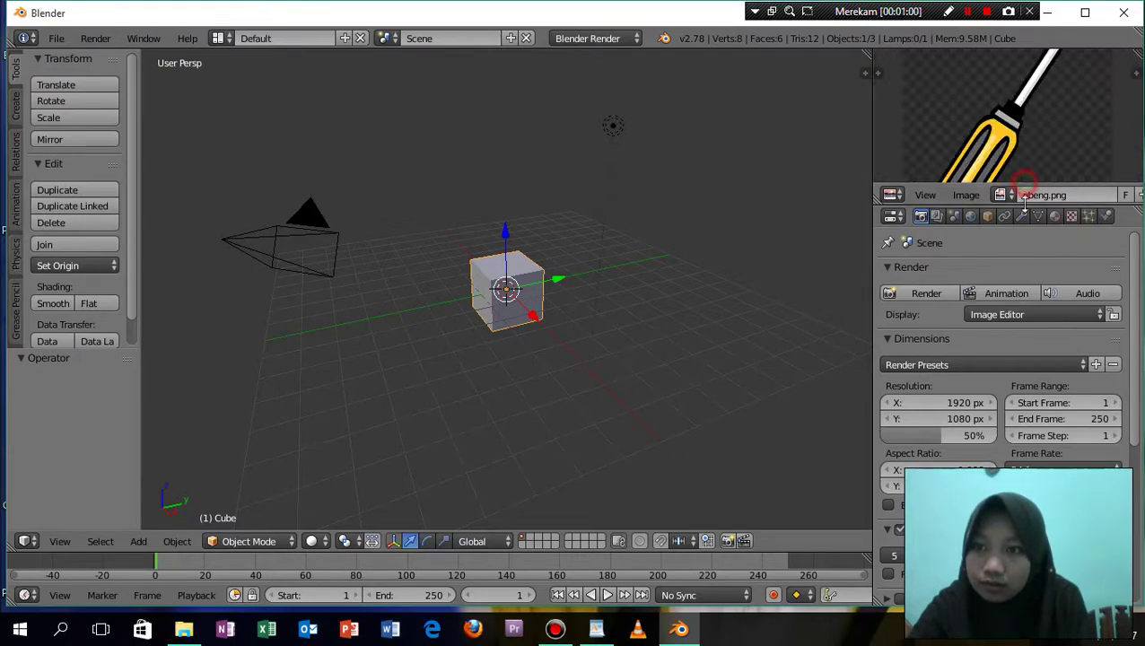
{"action": "left_click_drag", "start_coordinate": [1024, 182], "coordinate": [1018, 293]}
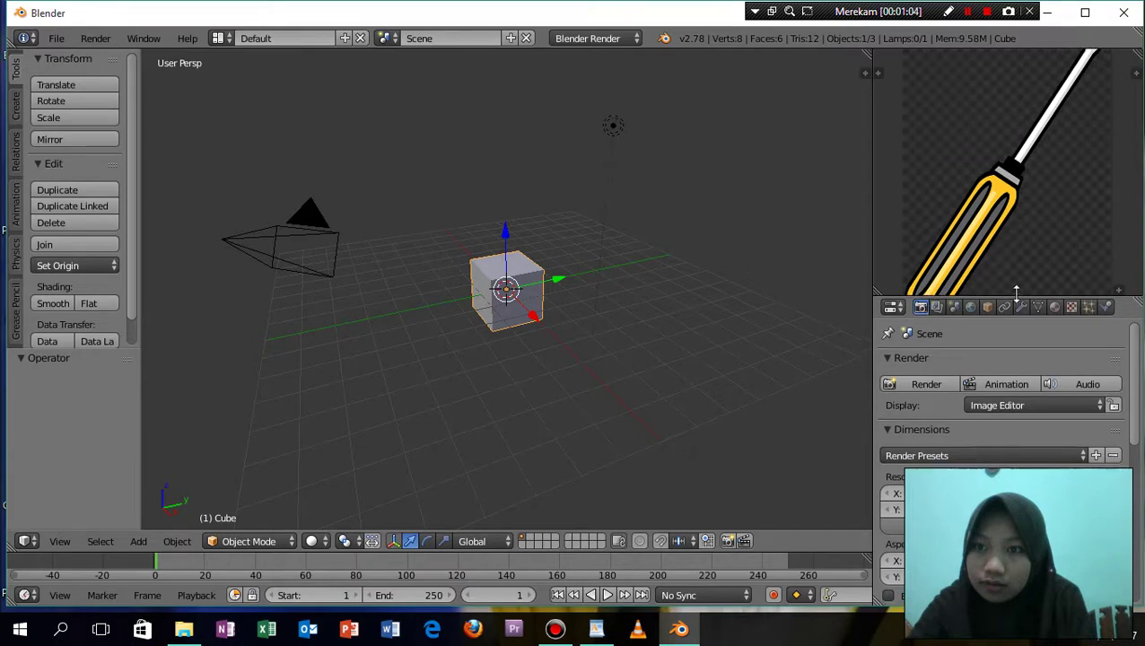
{"action": "scroll", "coordinate": [1019, 239], "scroll_direction": "down", "scroll_amount": 1}
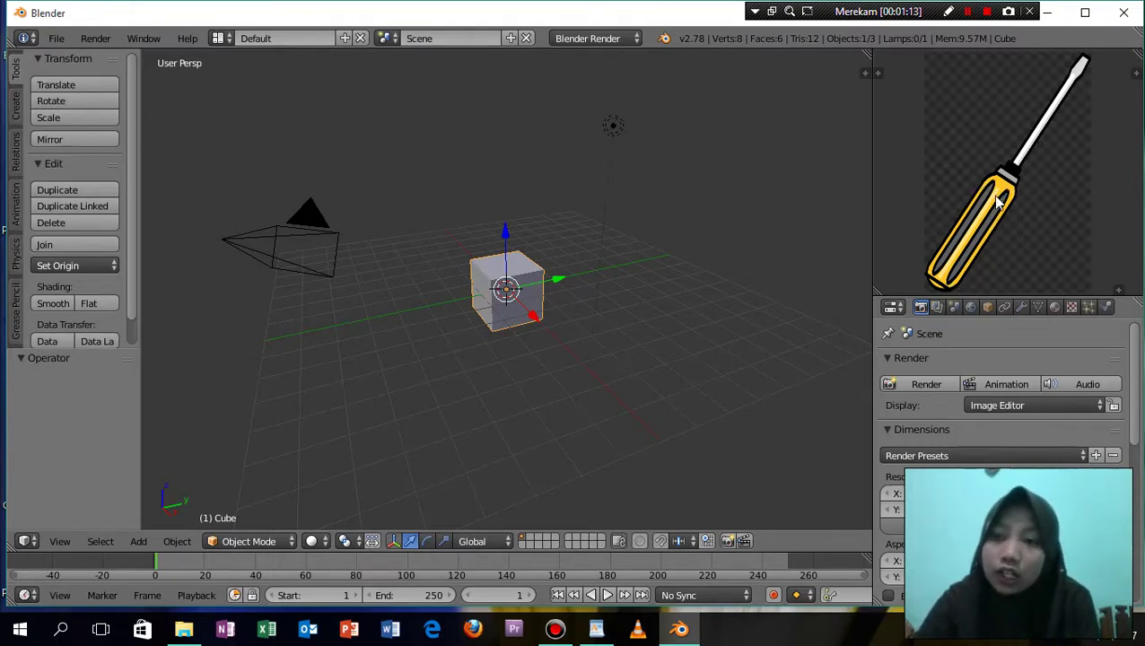
Delete the default cube and add a mesh cylinder in its place
{"action": "key", "text": "x"}
{"action": "left_click", "coordinate": [525, 279]}
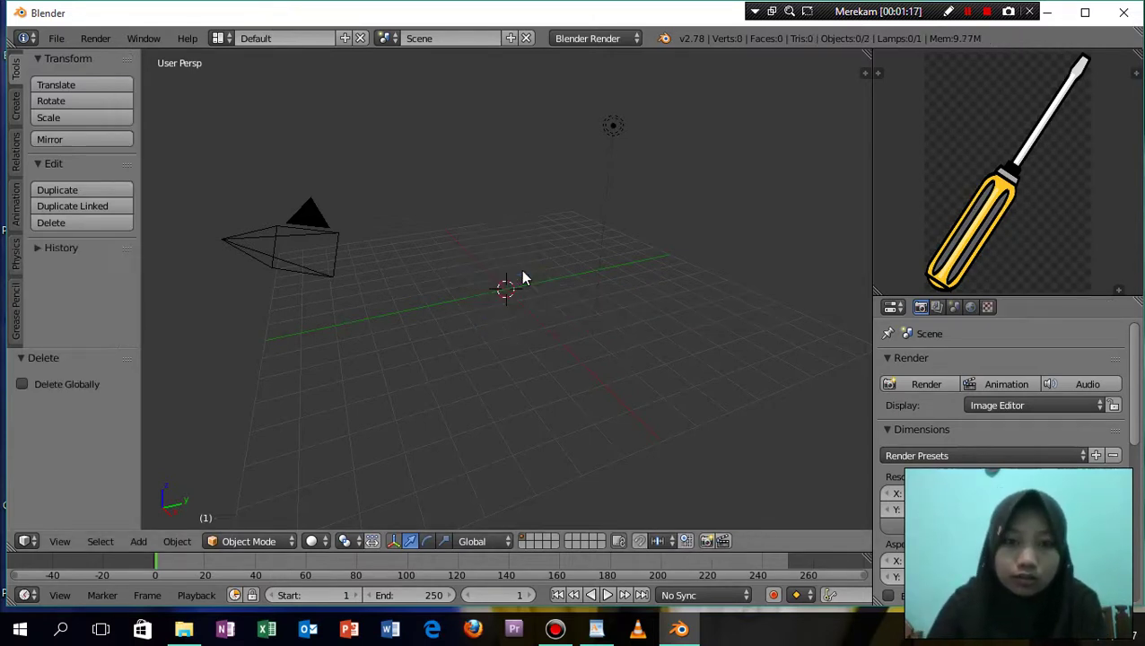
{"action": "left_click", "coordinate": [144, 543]}
{"action": "mouse_move", "coordinate": [161, 522]}
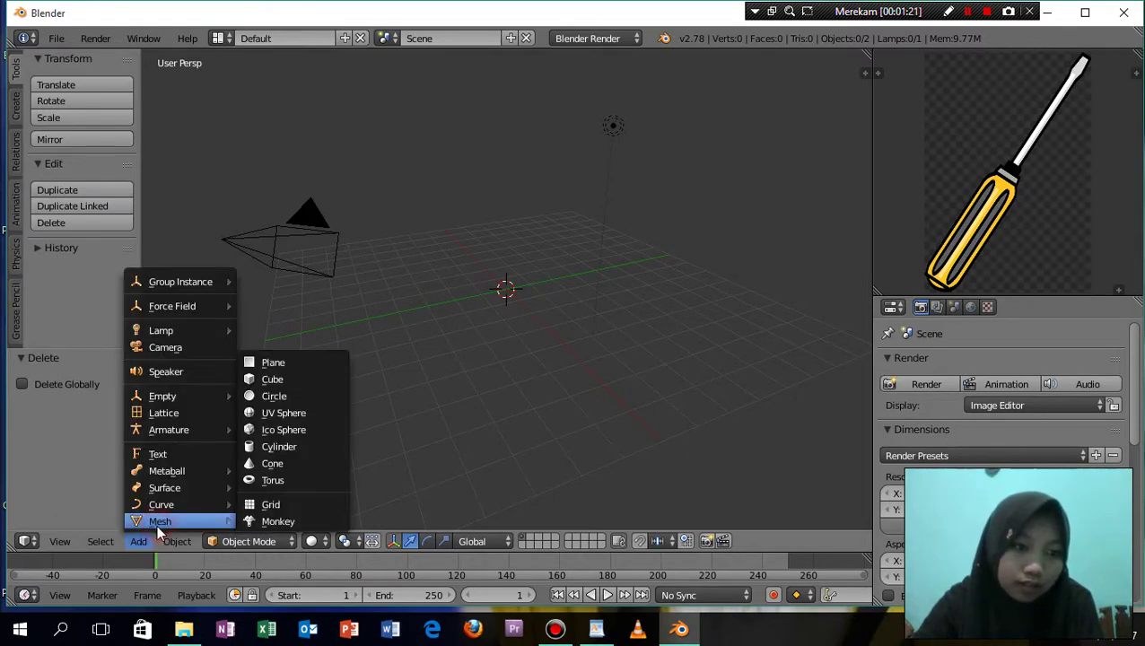
{"action": "left_click", "coordinate": [281, 448]}
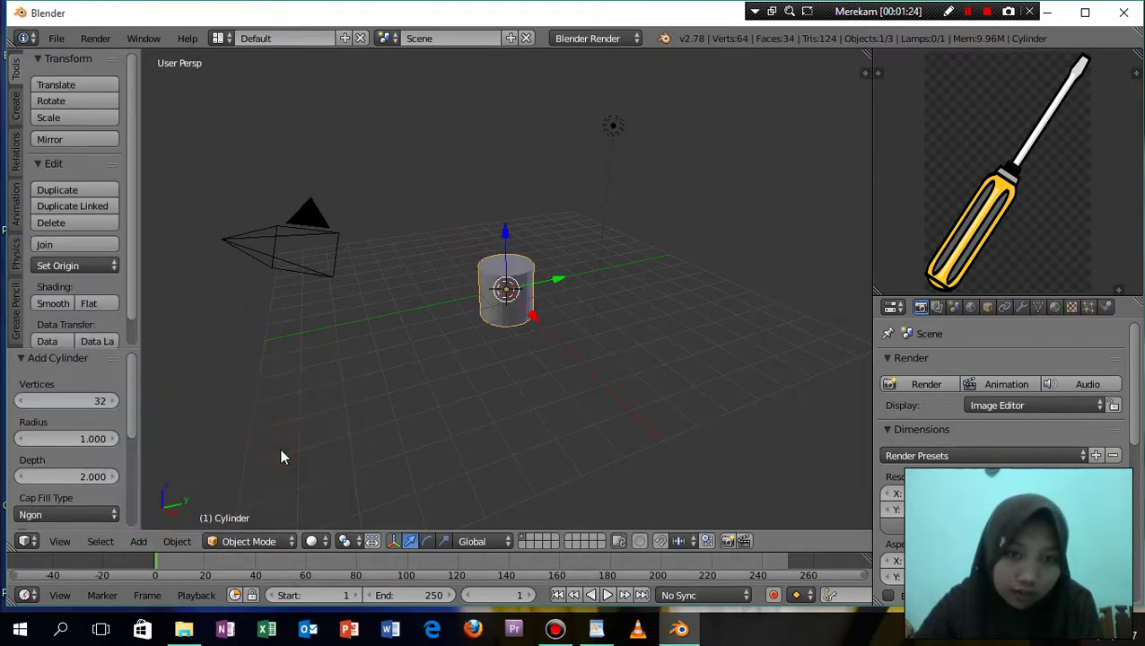
Set the new cylinder's Vertices to 8 in the Add Cylinder panel
{"action": "left_click", "coordinate": [108, 401]}
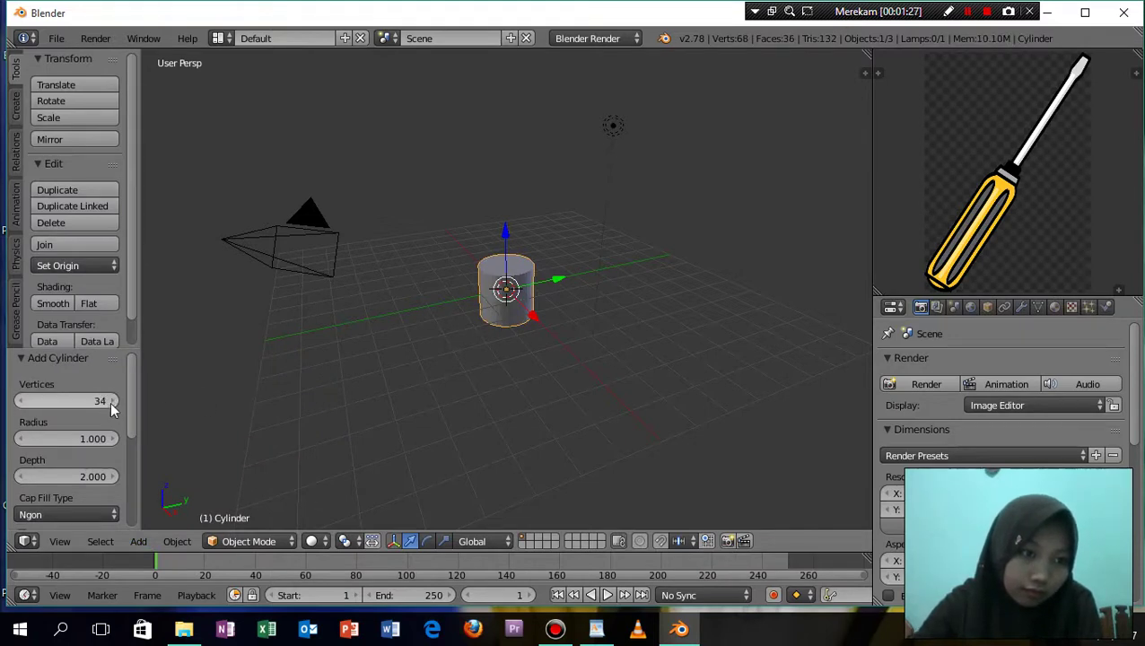
{"action": "left_click", "coordinate": [109, 401]}
{"action": "left_click_drag", "start_coordinate": [103, 404], "coordinate": [73, 404]}
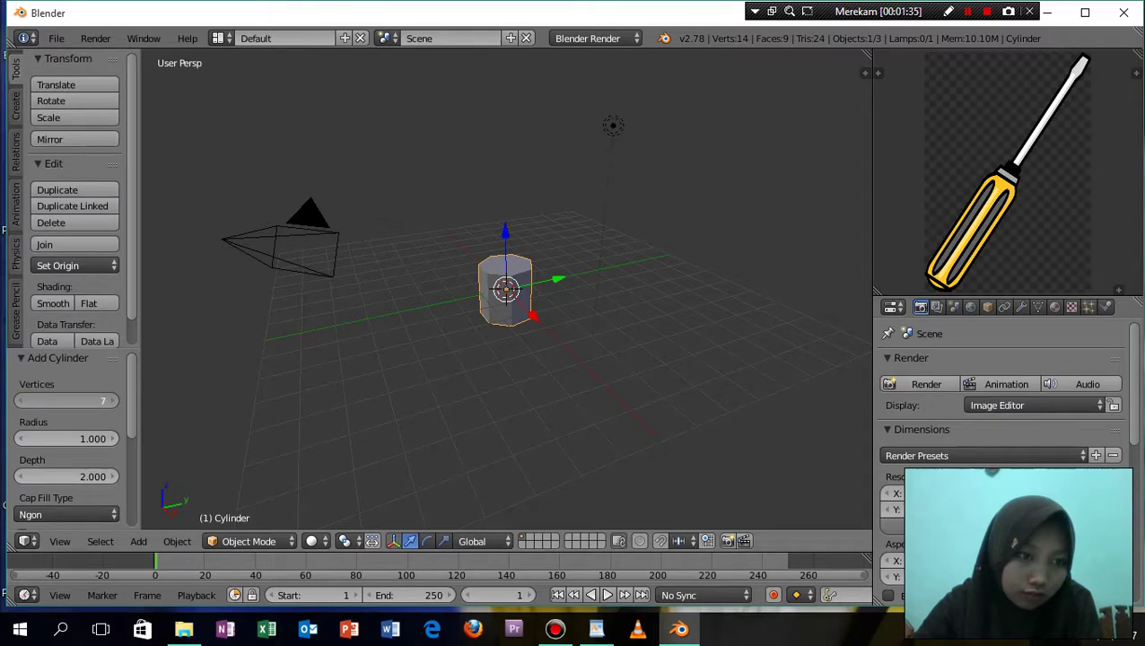
{"action": "left_click_drag", "start_coordinate": [75, 402], "coordinate": [108, 404]}
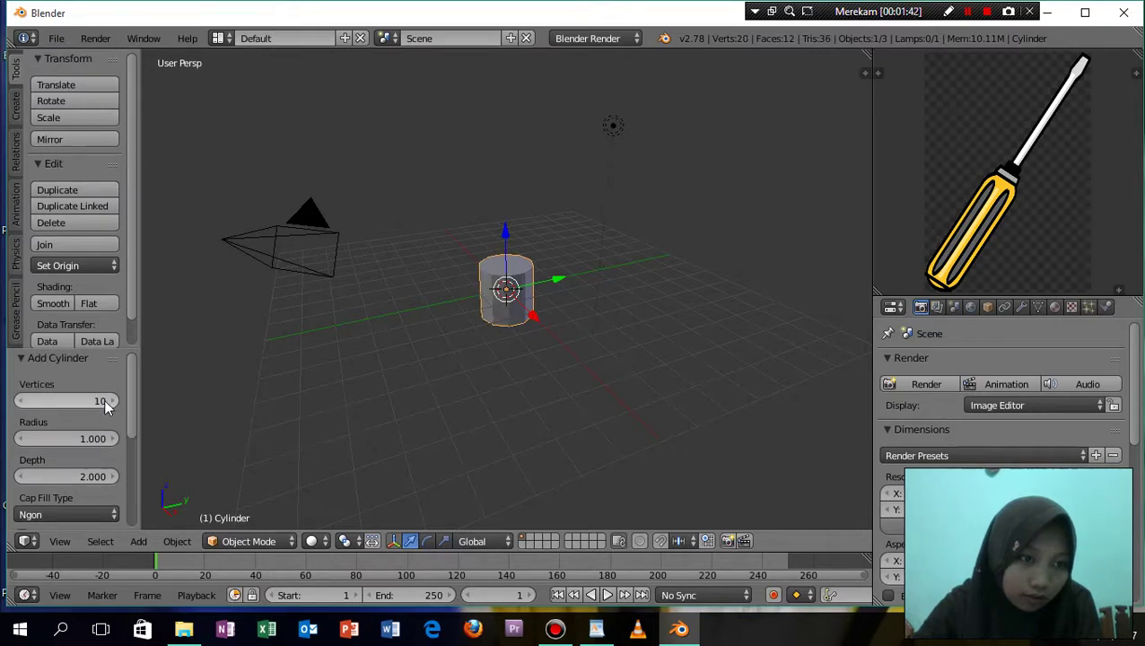
{"action": "left_click", "coordinate": [20, 401]}
{"action": "left_click", "coordinate": [20, 401]}
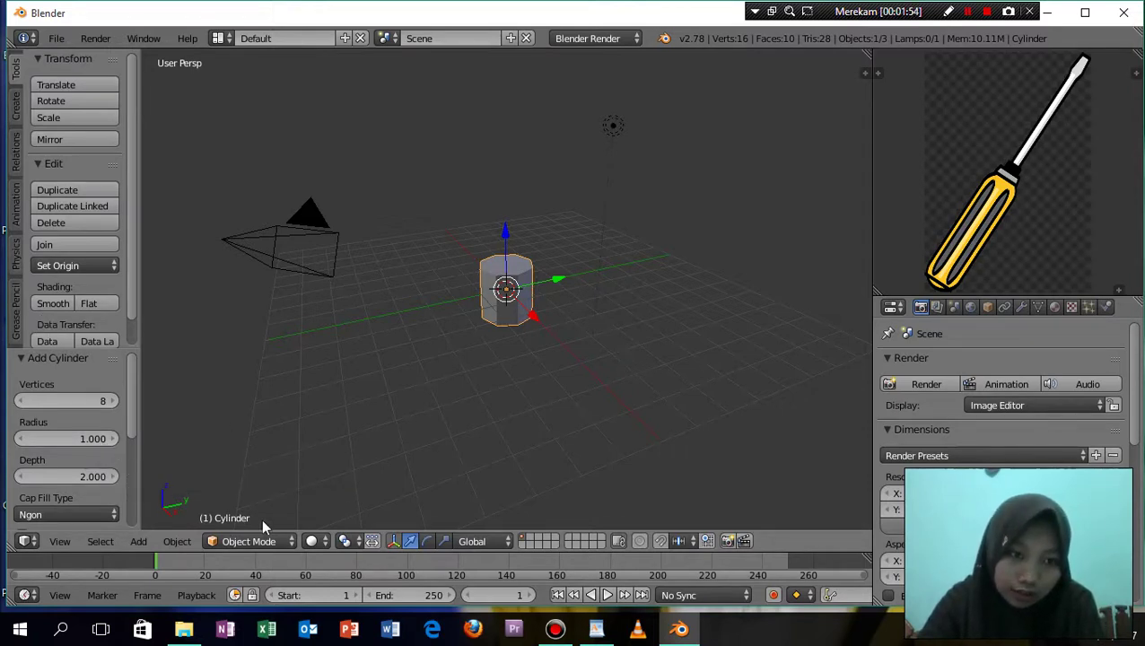
Enter Edit Mode with face selection and select the cylinder's top face
{"action": "left_click", "coordinate": [225, 542]}
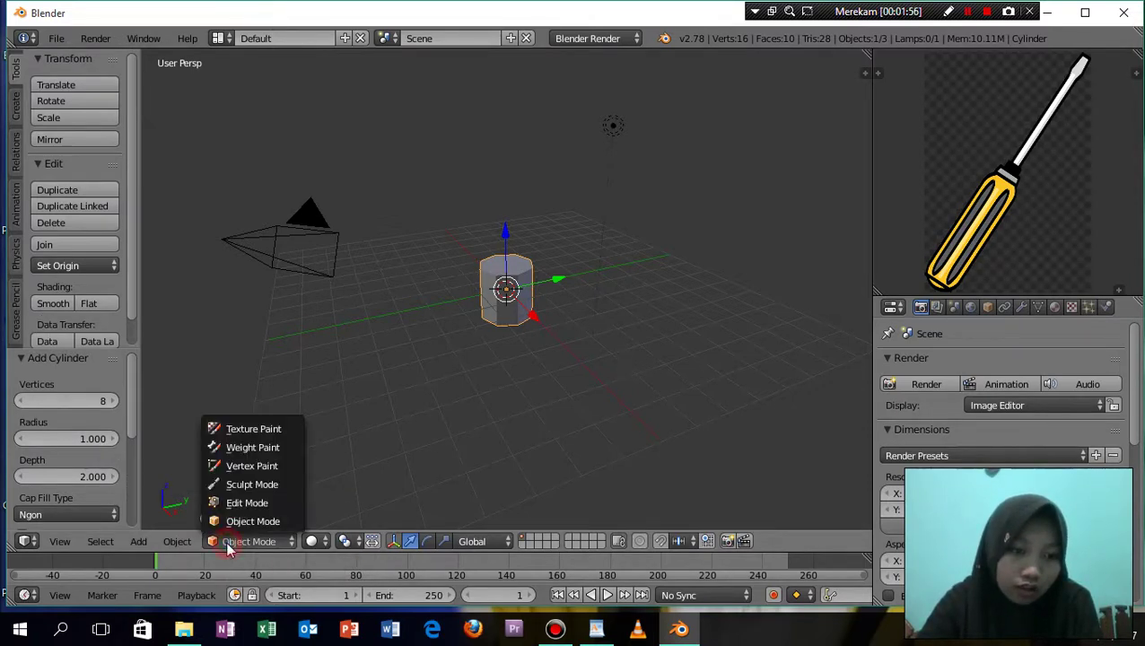
{"action": "left_click", "coordinate": [230, 504]}
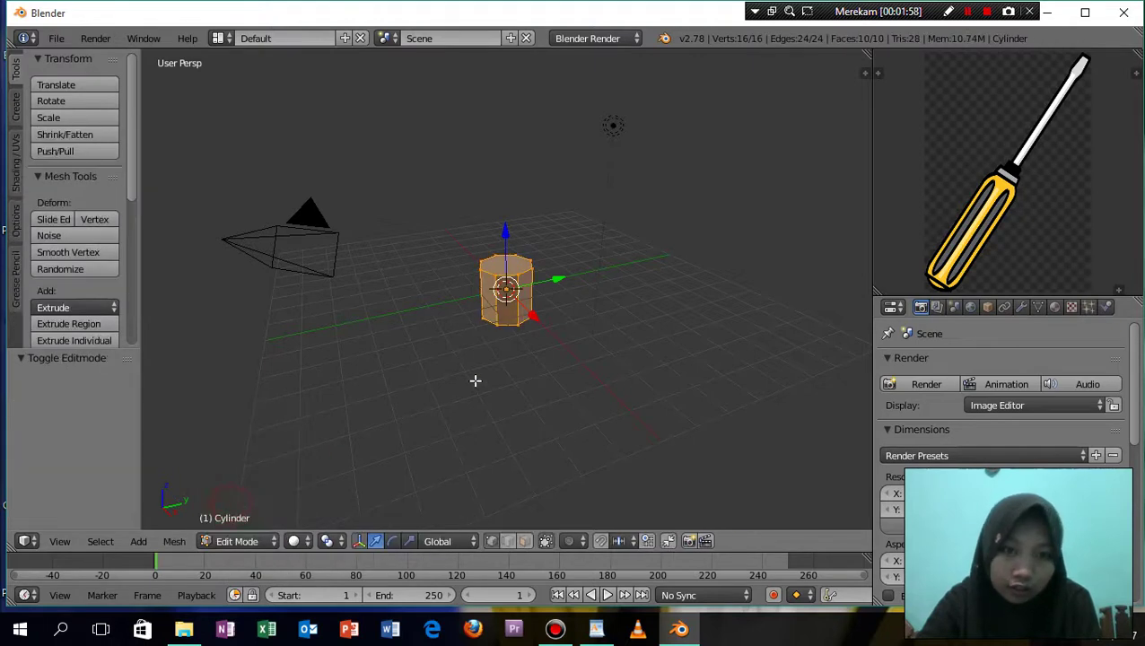
{"action": "left_click", "coordinate": [525, 541]}
{"action": "right_click", "coordinate": [518, 266]}
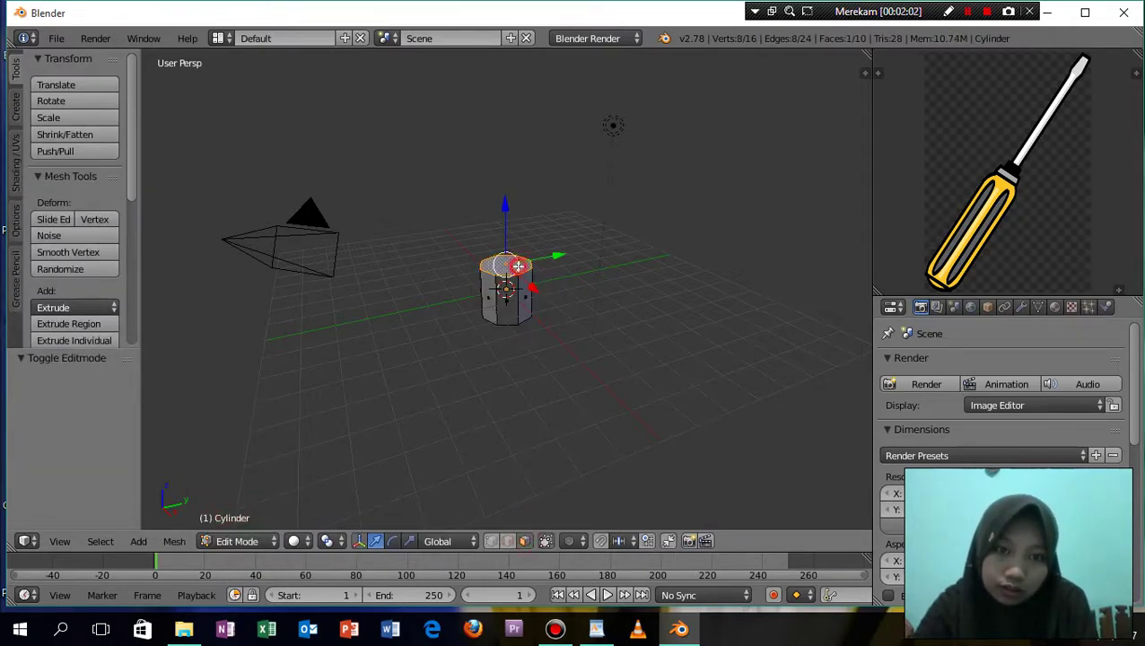
{"action": "left_click_drag", "start_coordinate": [508, 207], "coordinate": [504, 127]}
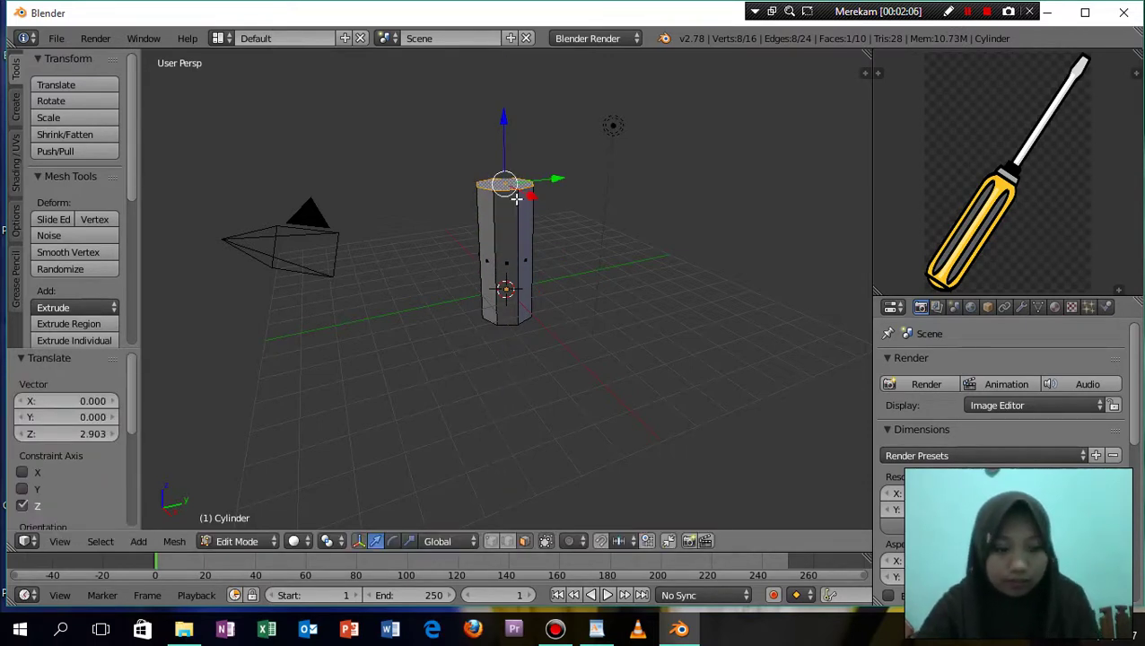
Extrude the top face 0.324, scale it to 0.809, then extrude it twice more
{"action": "key", "text": "e"}
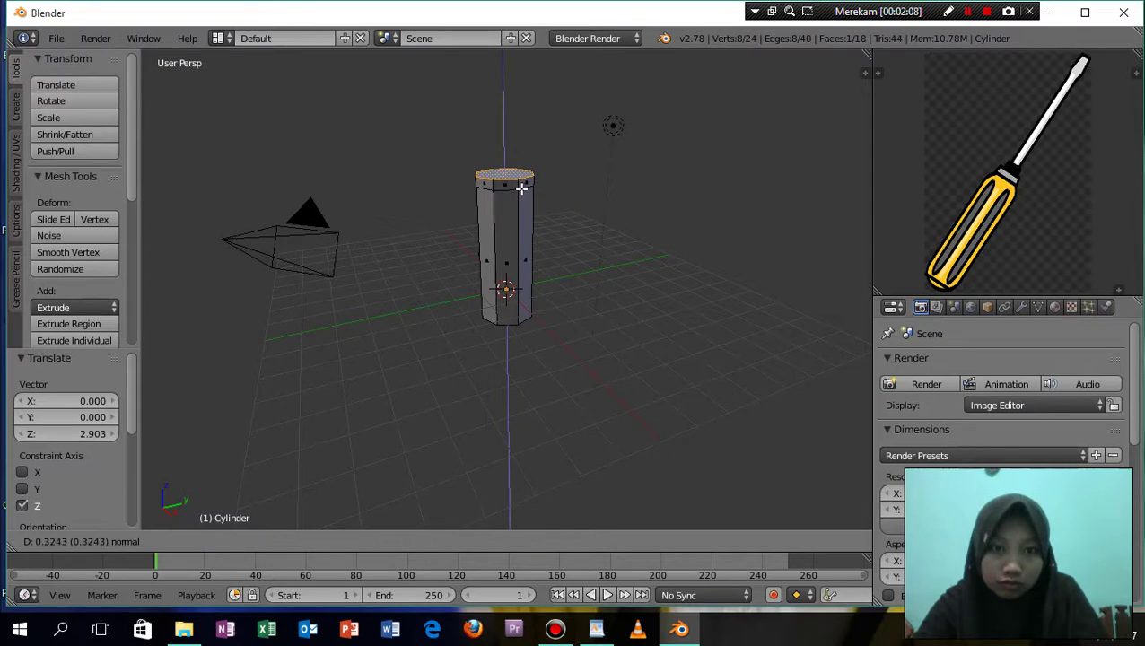
{"action": "left_click", "coordinate": [521, 189]}
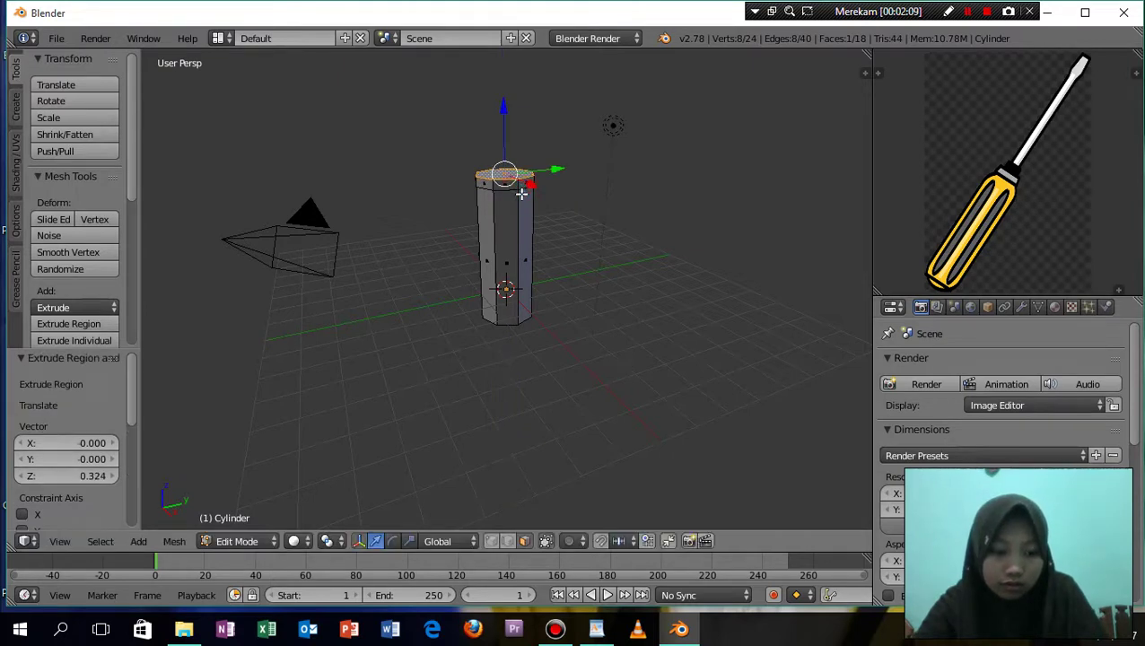
{"action": "key", "text": "s"}
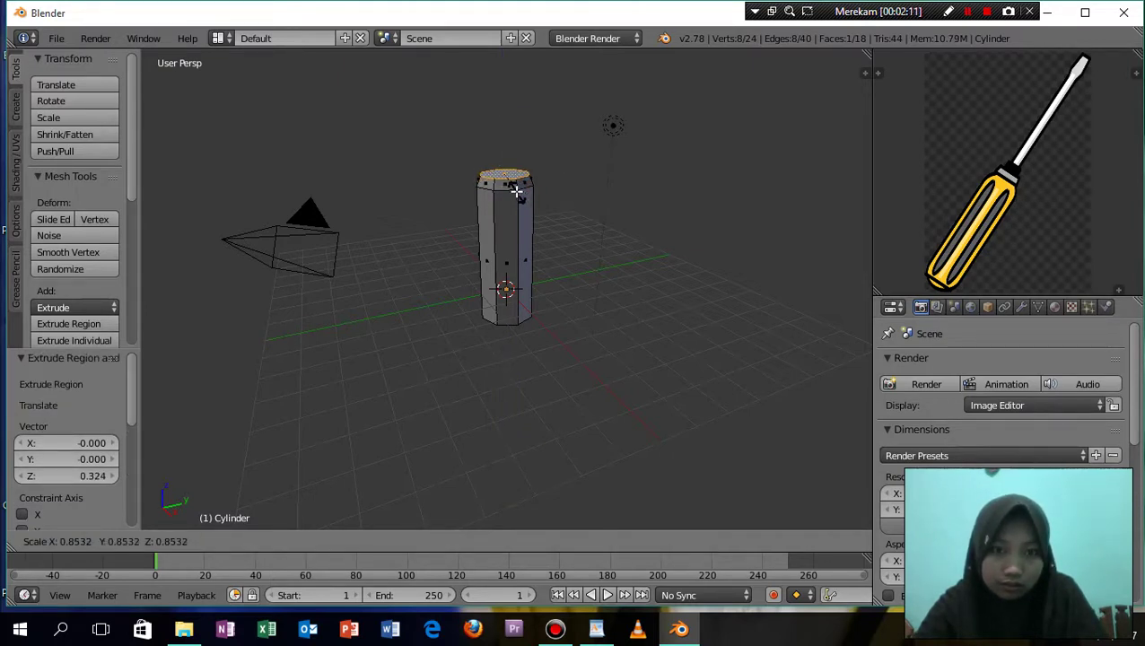
{"action": "left_click", "coordinate": [516, 190]}
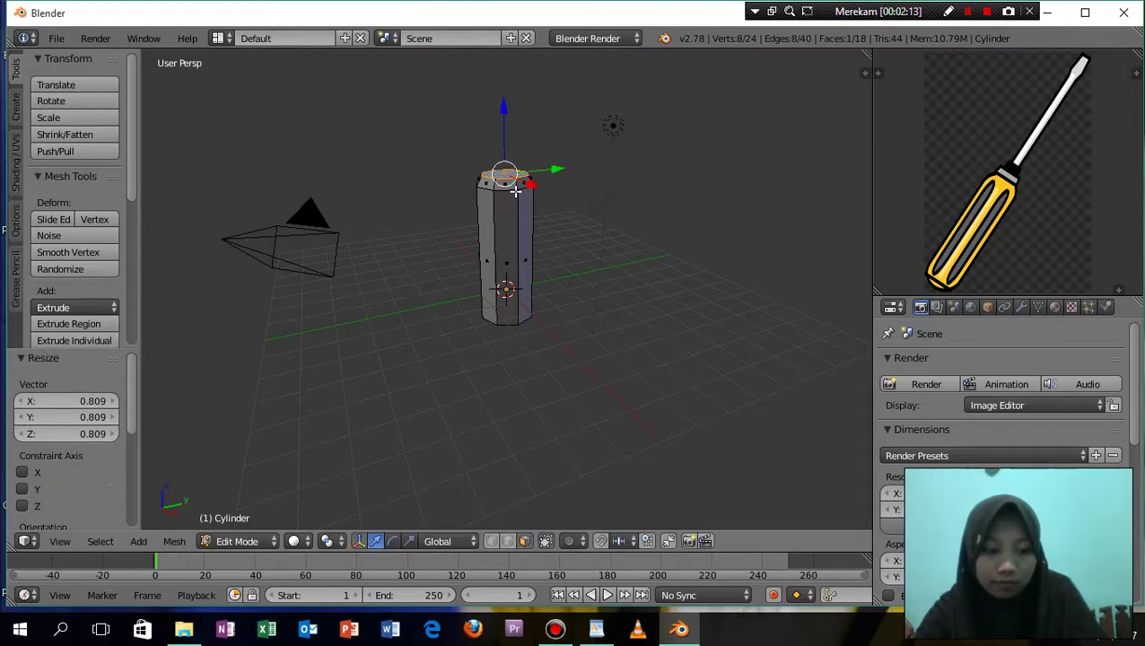
{"action": "key", "text": "e"}
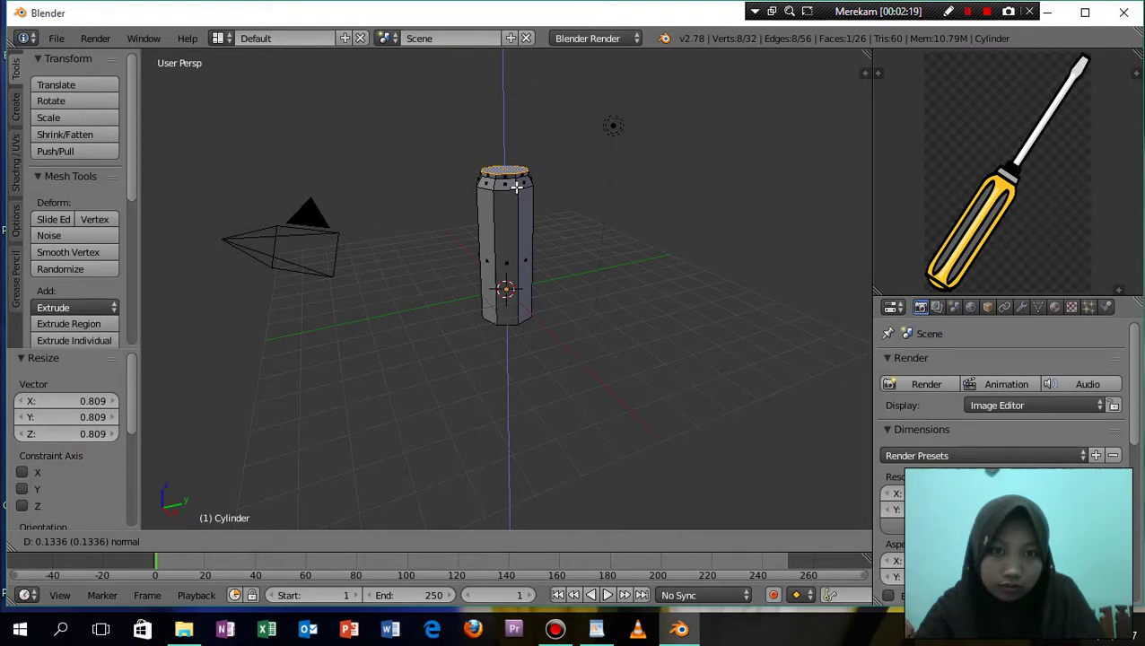
{"action": "left_click", "coordinate": [516, 187]}
{"action": "key", "text": "e"}
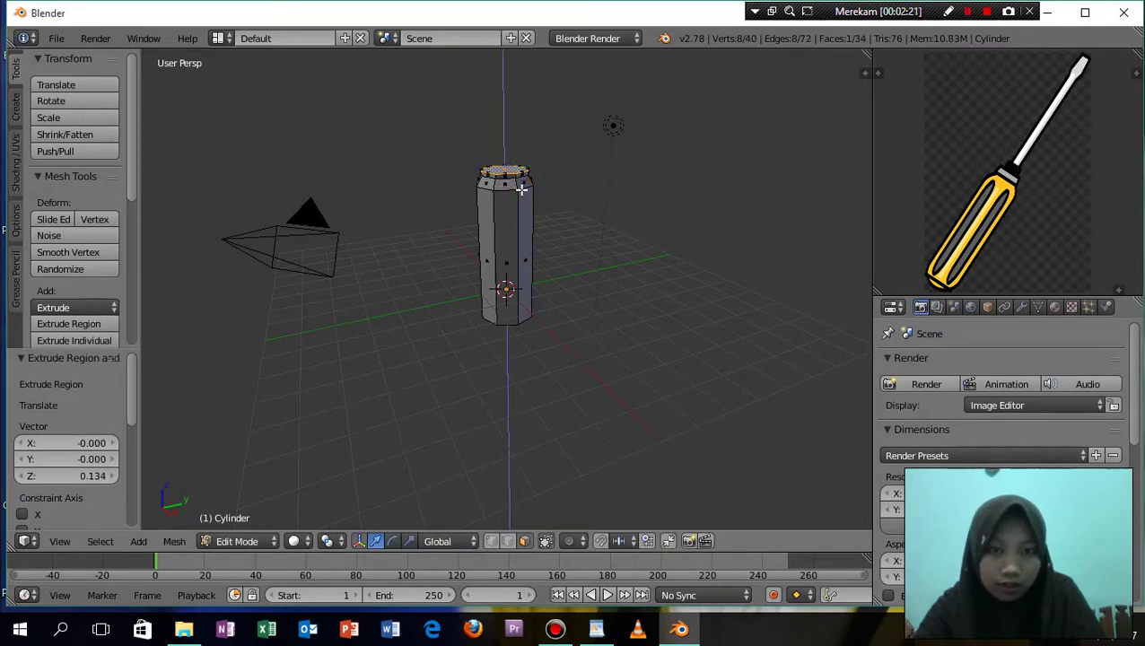
{"action": "left_click", "coordinate": [524, 185]}
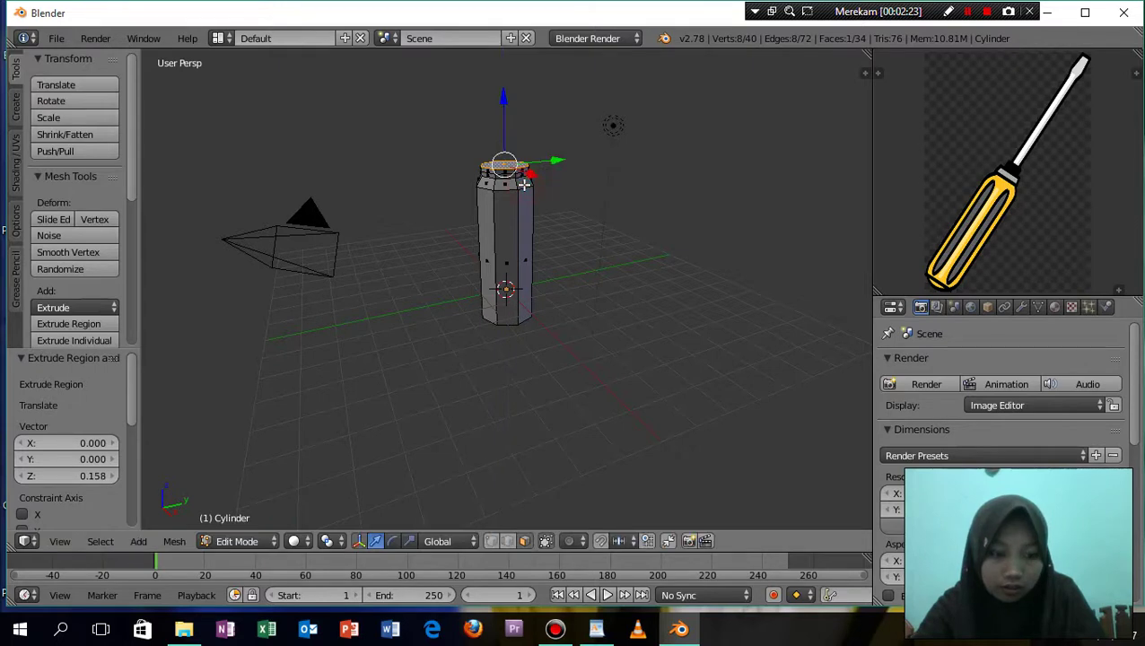
Widen the top face to 1.353, extrude it taller, extrude 0.104 more and scale to 0.923
{"action": "key", "text": "s"}
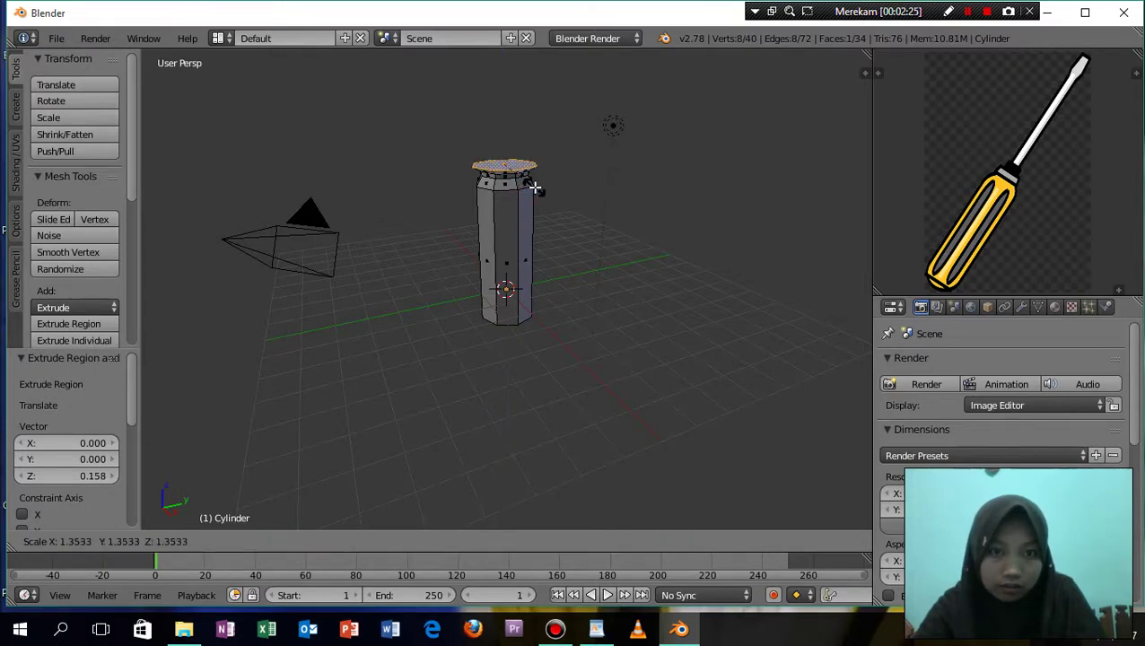
{"action": "left_click", "coordinate": [534, 187]}
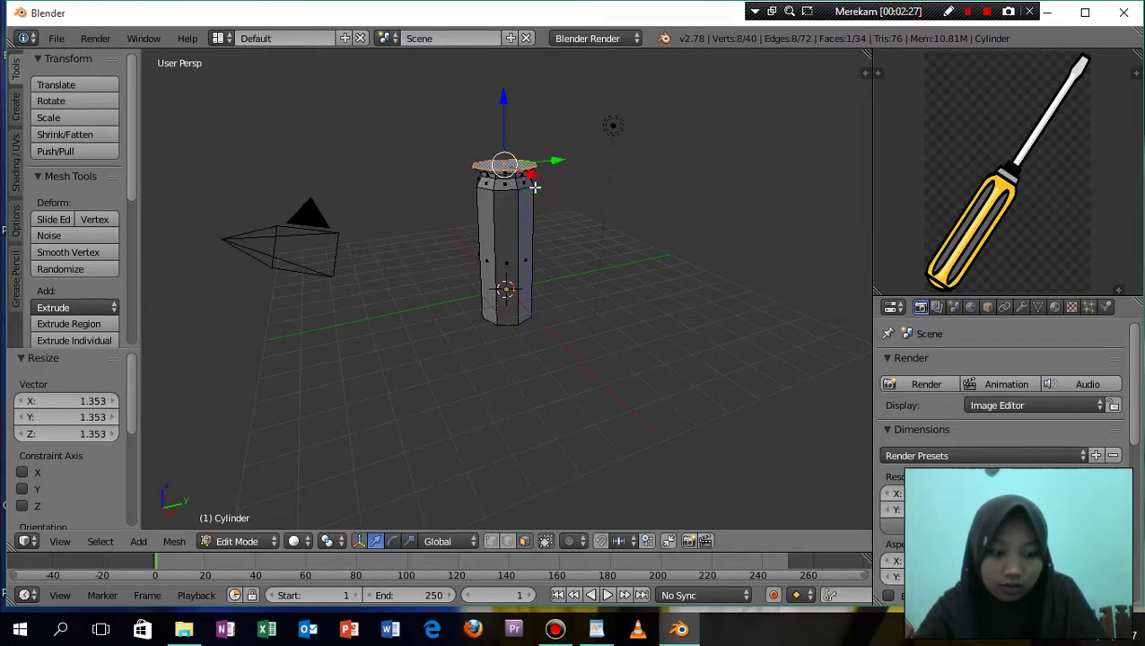
{"action": "key", "text": "e"}
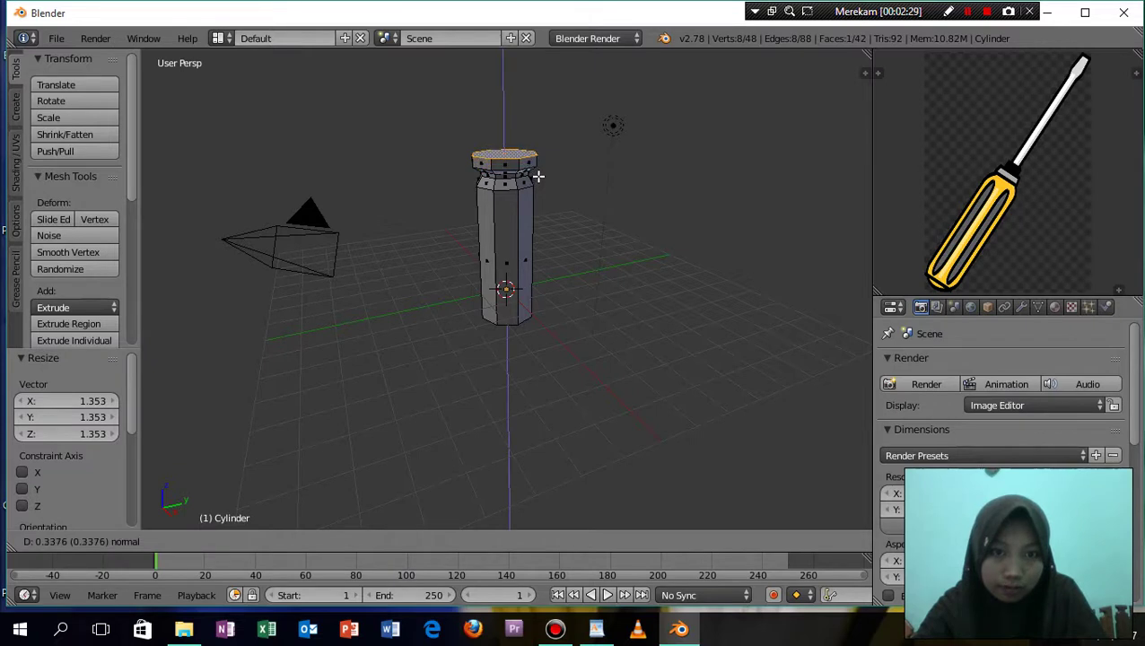
{"action": "left_click", "coordinate": [539, 174]}
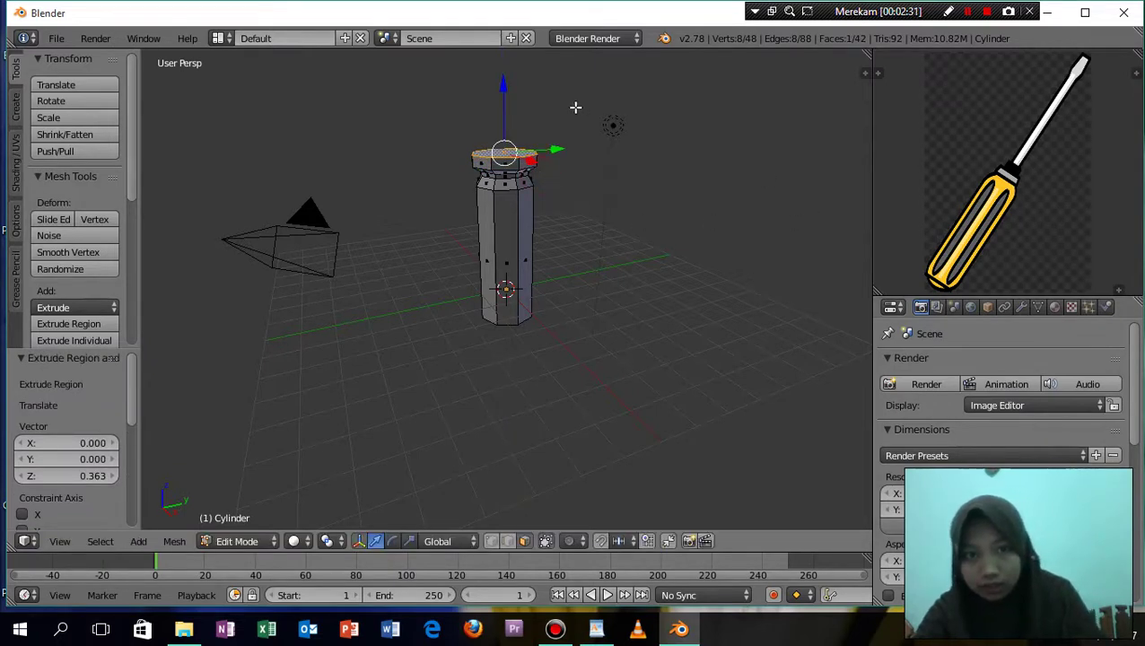
{"action": "key", "text": "e"}
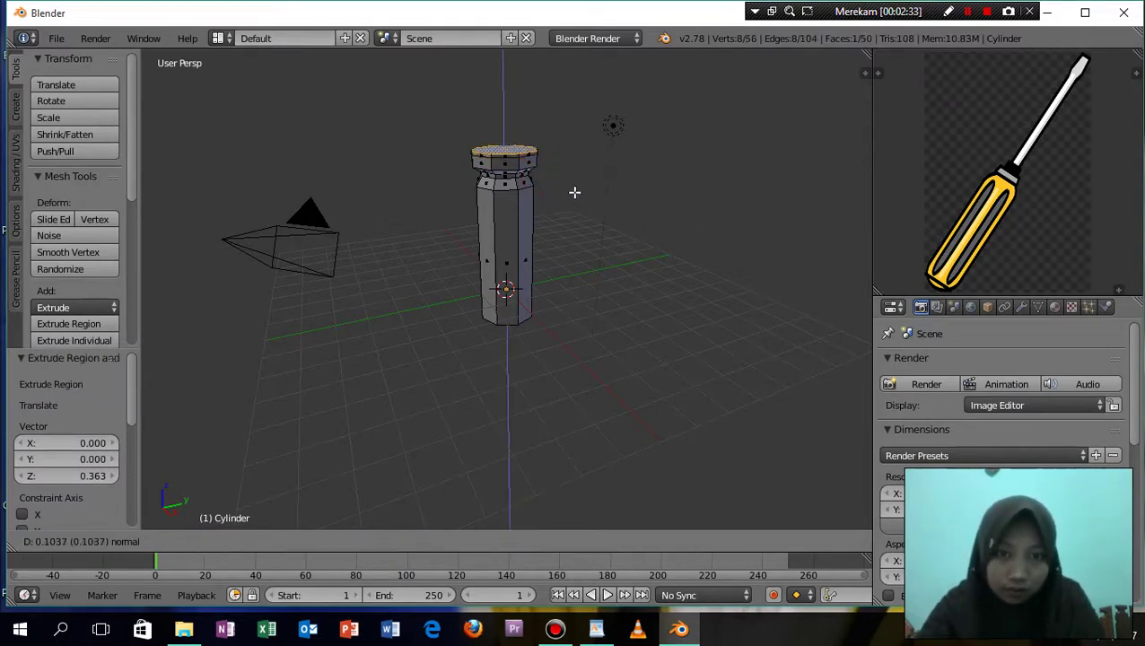
{"action": "left_click", "coordinate": [575, 192]}
{"action": "key", "text": "s"}
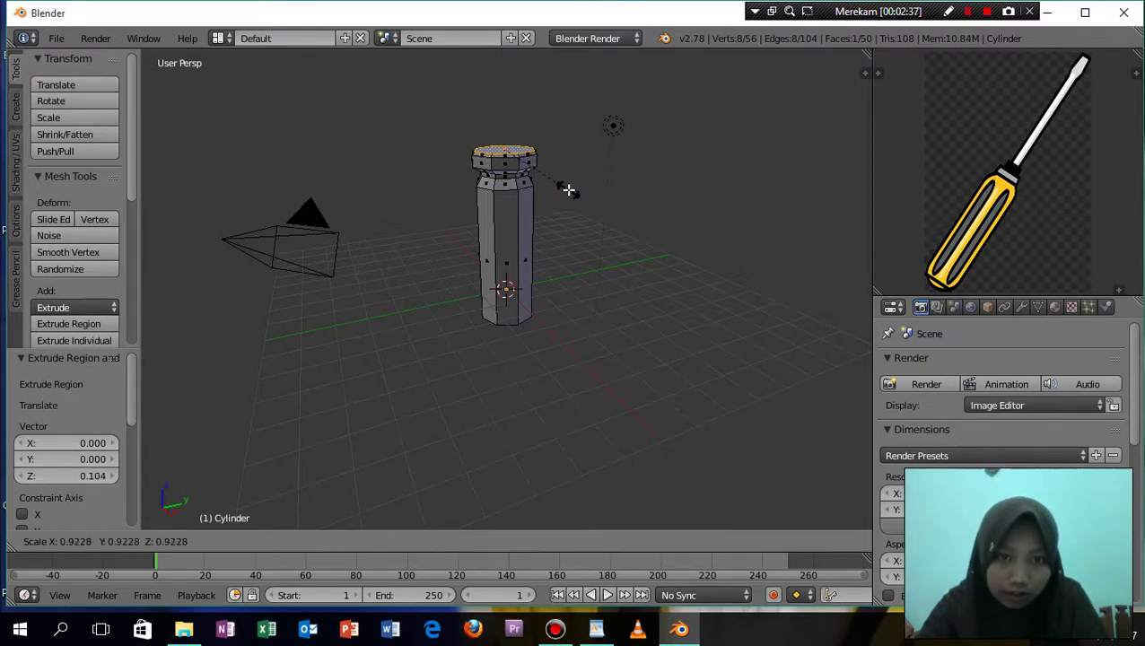
{"action": "left_click", "coordinate": [568, 189]}
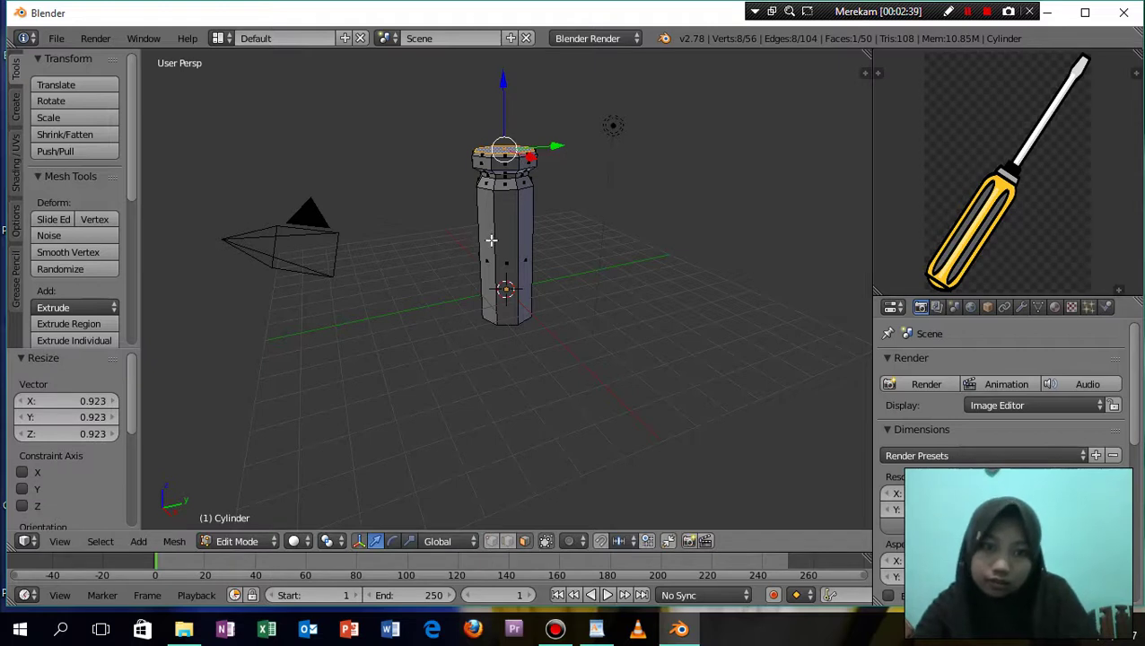
Extrude the bottom face down 0.413 and scale it to 0.873, then orbit back to a front view
{"action": "middle_click_drag", "start_coordinate": [491, 240], "coordinate": [512, 311]}
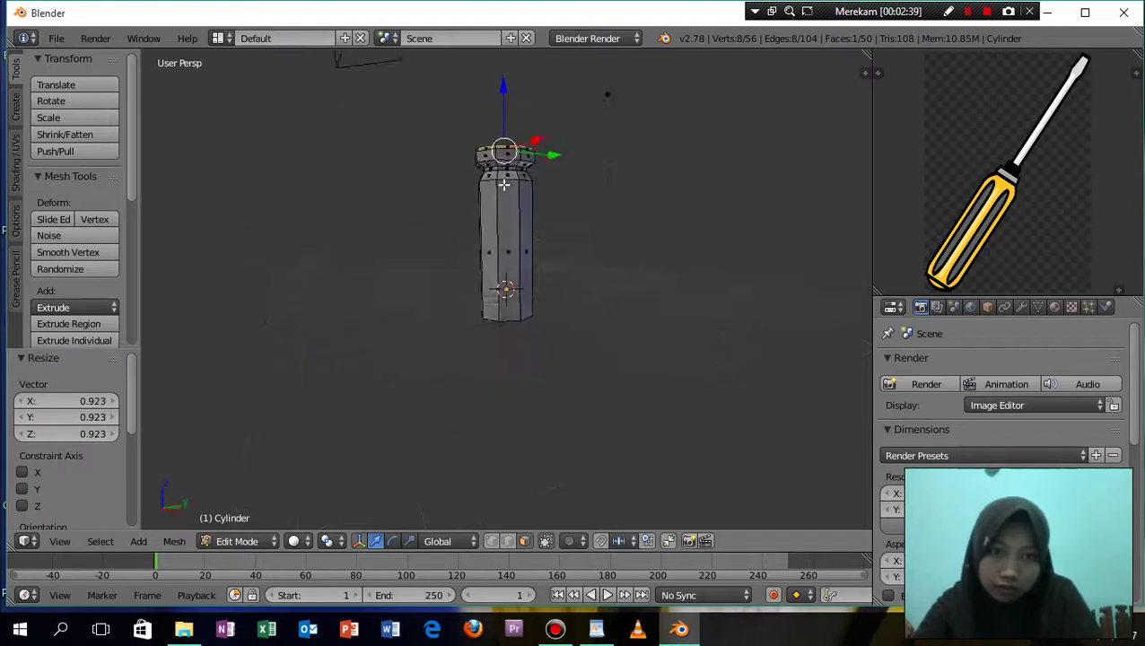
{"action": "right_click", "coordinate": [507, 313]}
{"action": "key", "text": "e"}
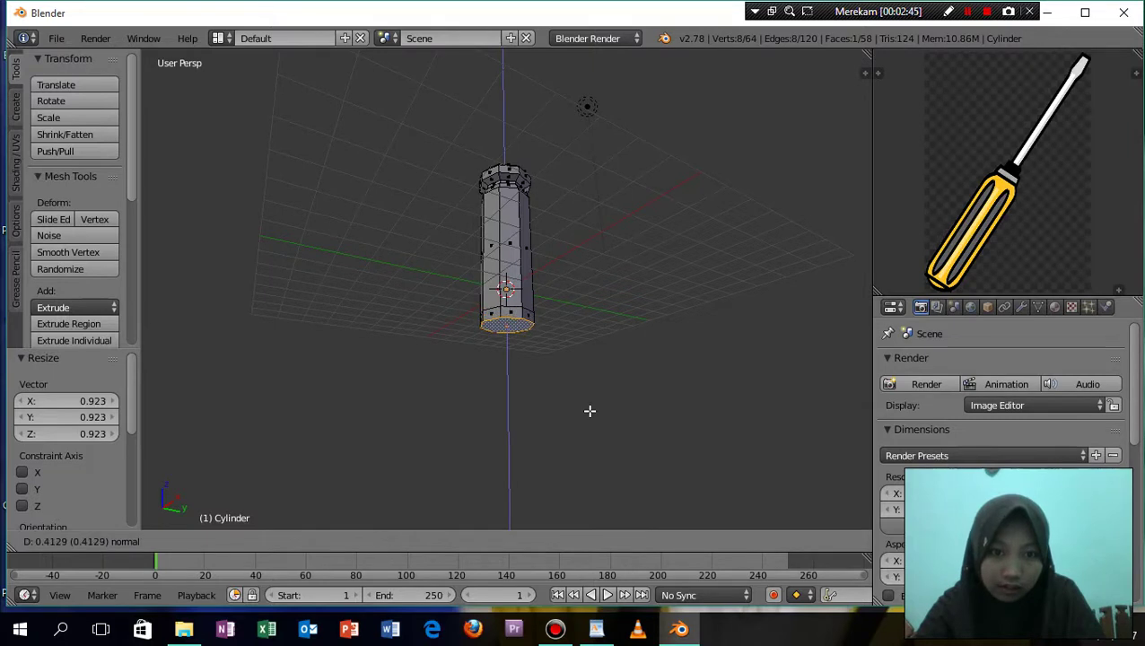
{"action": "left_click", "coordinate": [590, 411]}
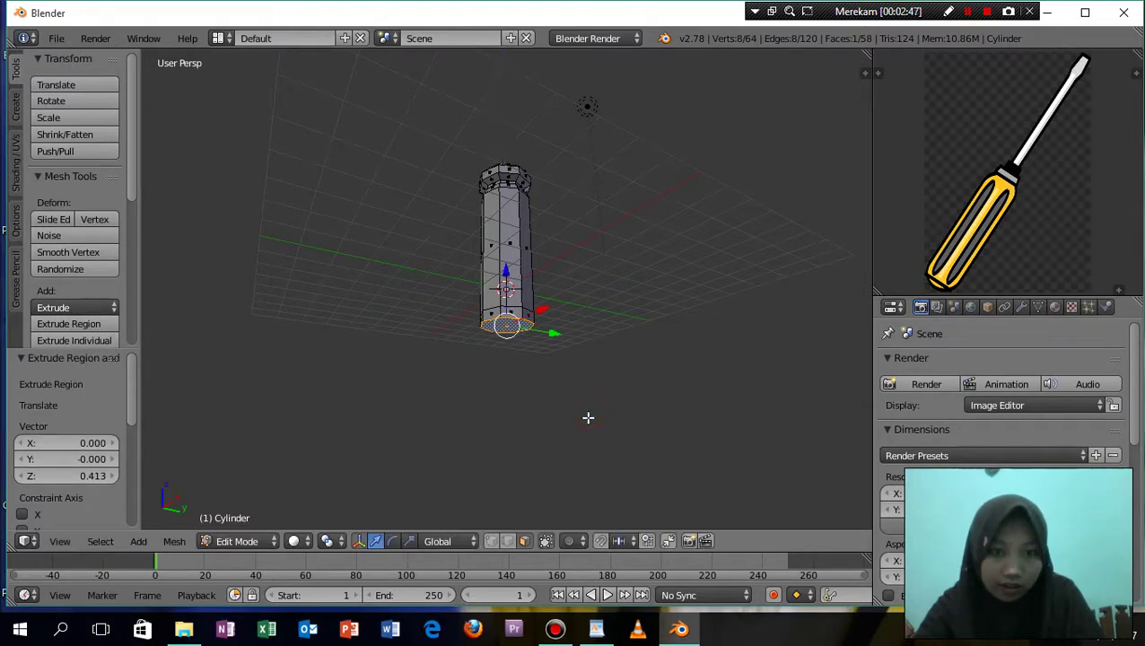
{"action": "key", "text": "s"}
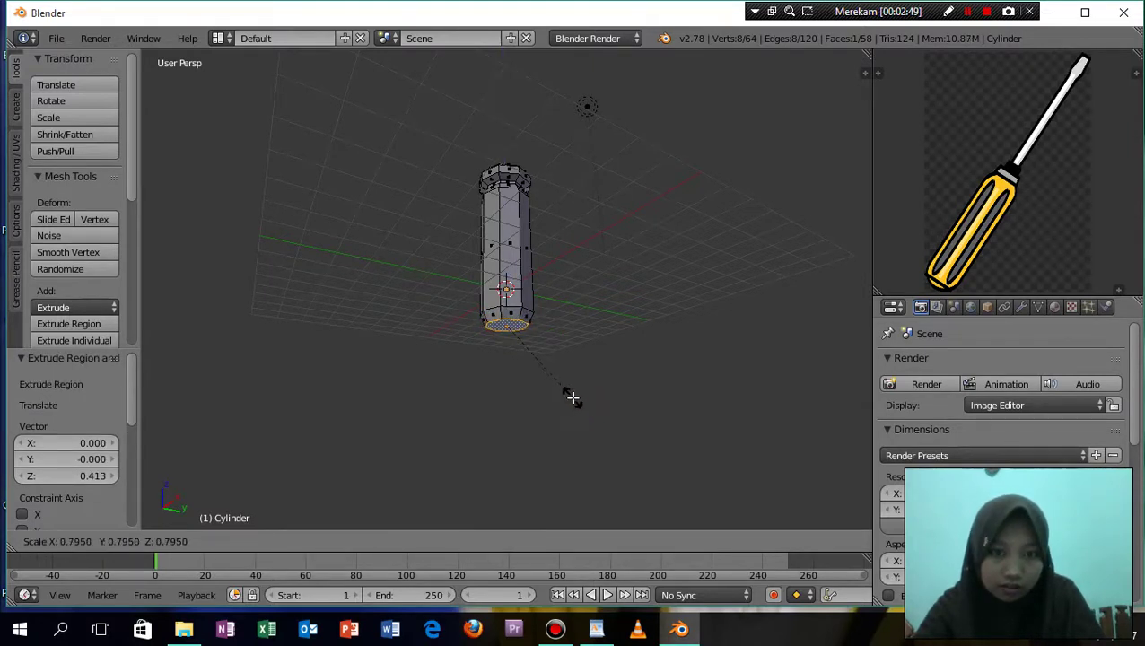
{"action": "left_click", "coordinate": [579, 405]}
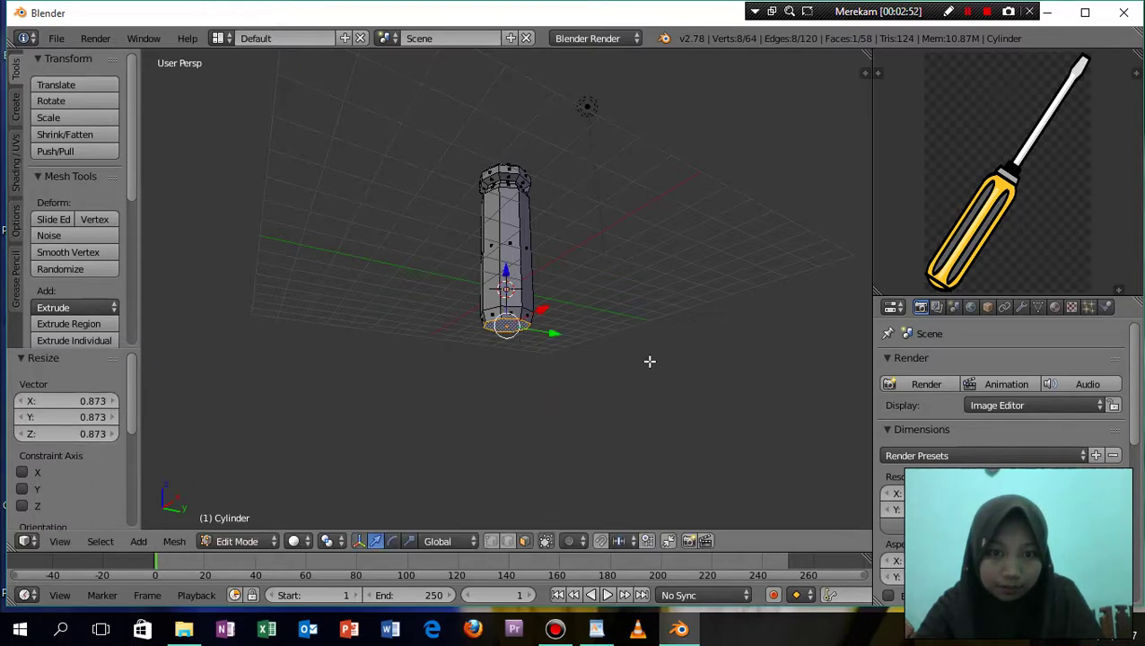
{"action": "mouse_move", "coordinate": [650, 361]}
{"action": "middle_mouse_down"}
{"action": "mouse_move", "coordinate": [639, 401]}
{"action": "mouse_move", "coordinate": [409, 391]}
{"action": "mouse_move", "coordinate": [555, 376]}
{"action": "mouse_move", "coordinate": [586, 396]}
{"action": "mouse_move", "coordinate": [571, 347]}
{"action": "middle_mouse_up"}
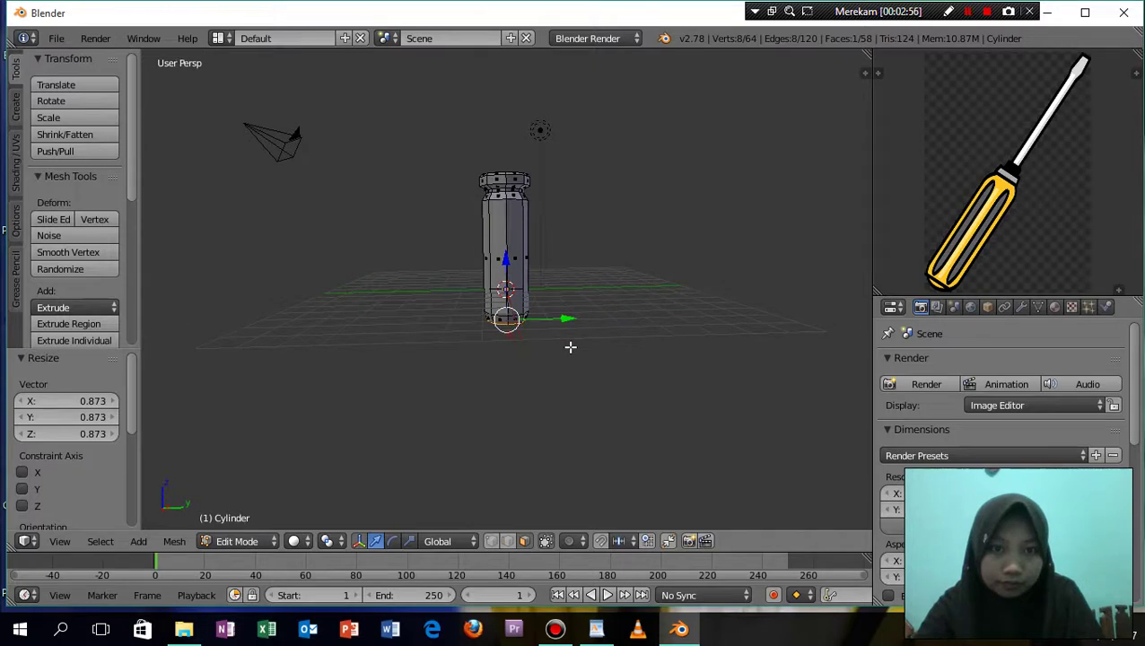
{"action": "scroll", "coordinate": [571, 347], "scroll_direction": "up", "scroll_amount": 2}
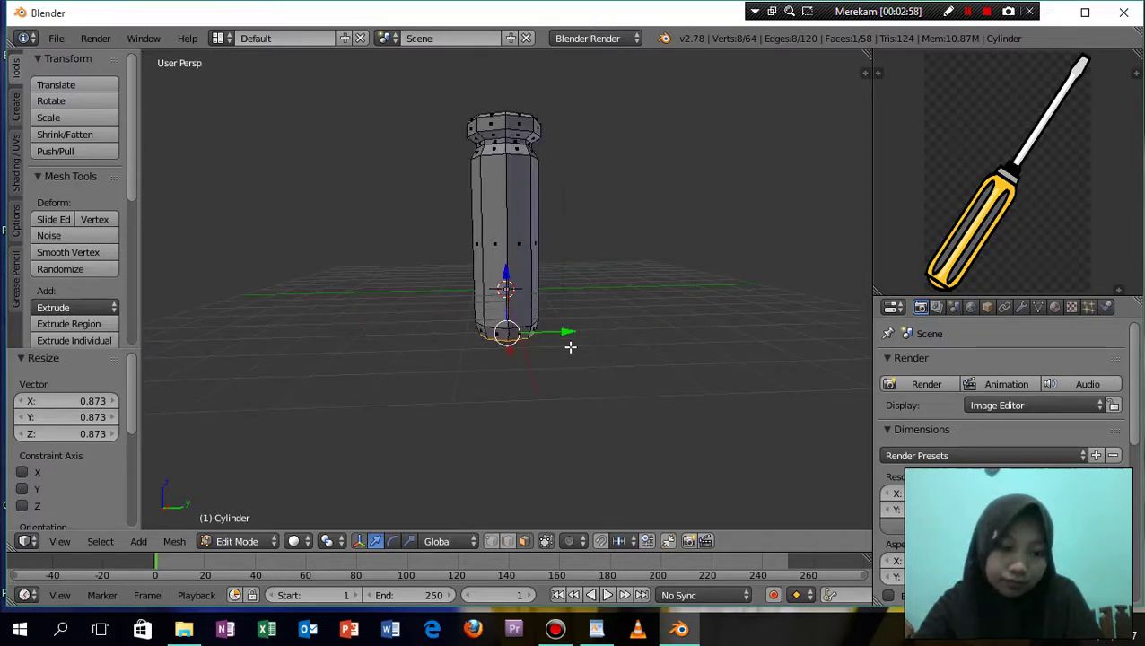
{"action": "scroll", "coordinate": [570, 347], "scroll_direction": "up", "scroll_amount": 2, "text": "shift"}
{"action": "scroll", "coordinate": [570, 347], "scroll_direction": "up", "scroll_amount": 2, "text": "shift"}
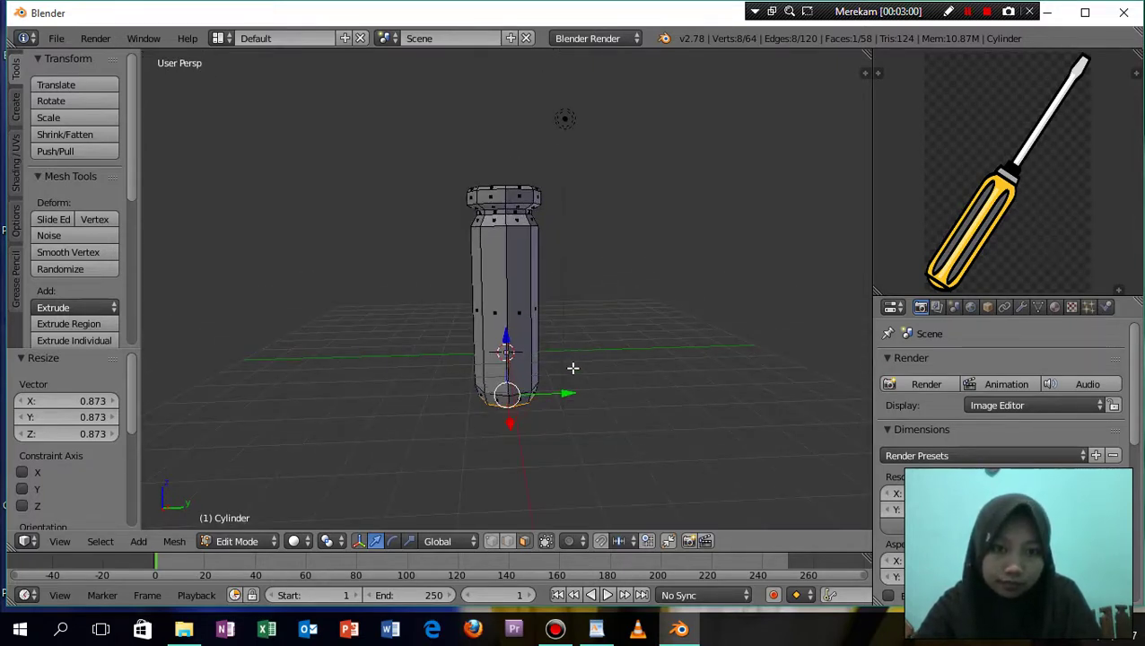
{"action": "middle_click_drag", "start_coordinate": [573, 368], "coordinate": [578, 401]}
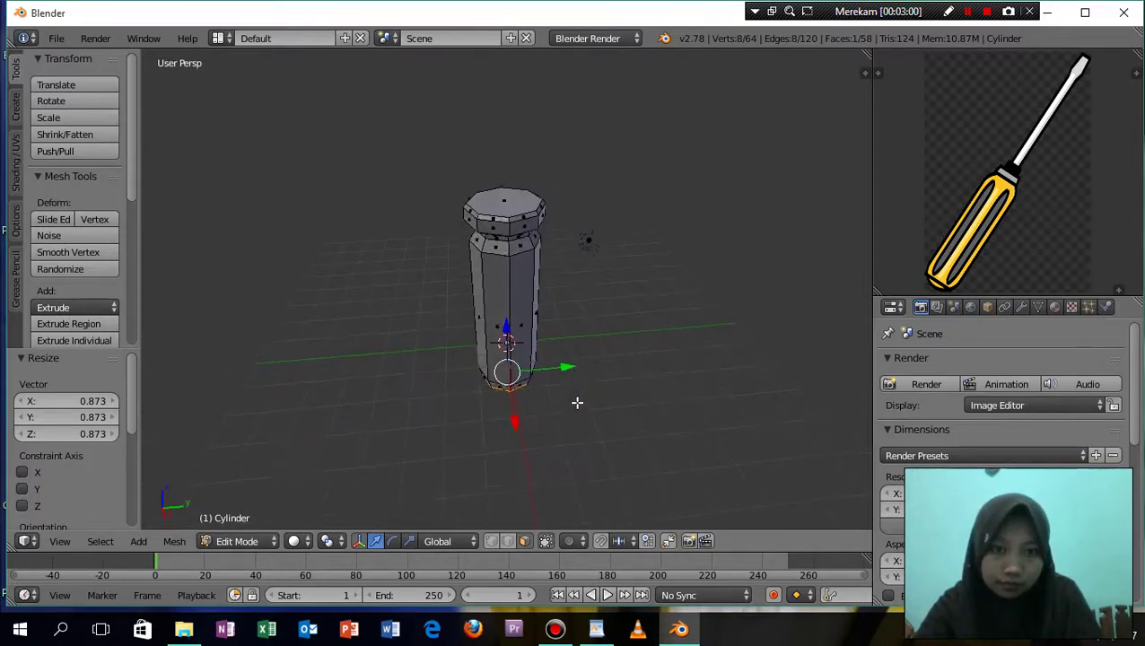
Select the edge loop beneath the top collar and lower it 0.148 along Z
{"action": "right_click", "coordinate": [504, 202]}
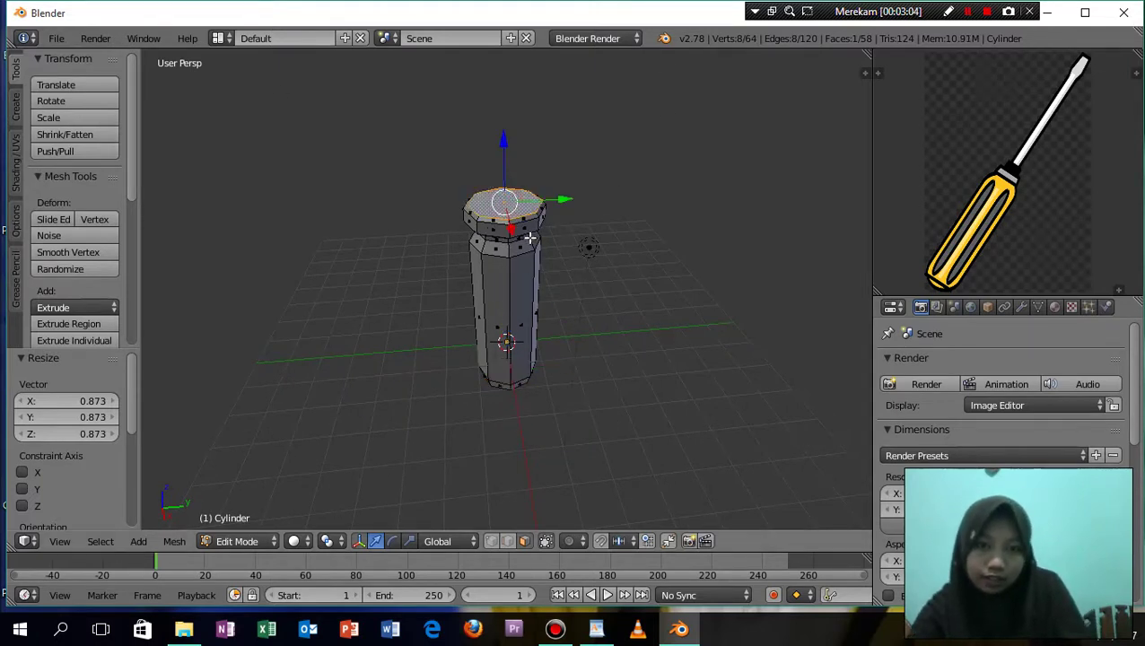
{"action": "middle_click_drag", "start_coordinate": [530, 238], "coordinate": [525, 187]}
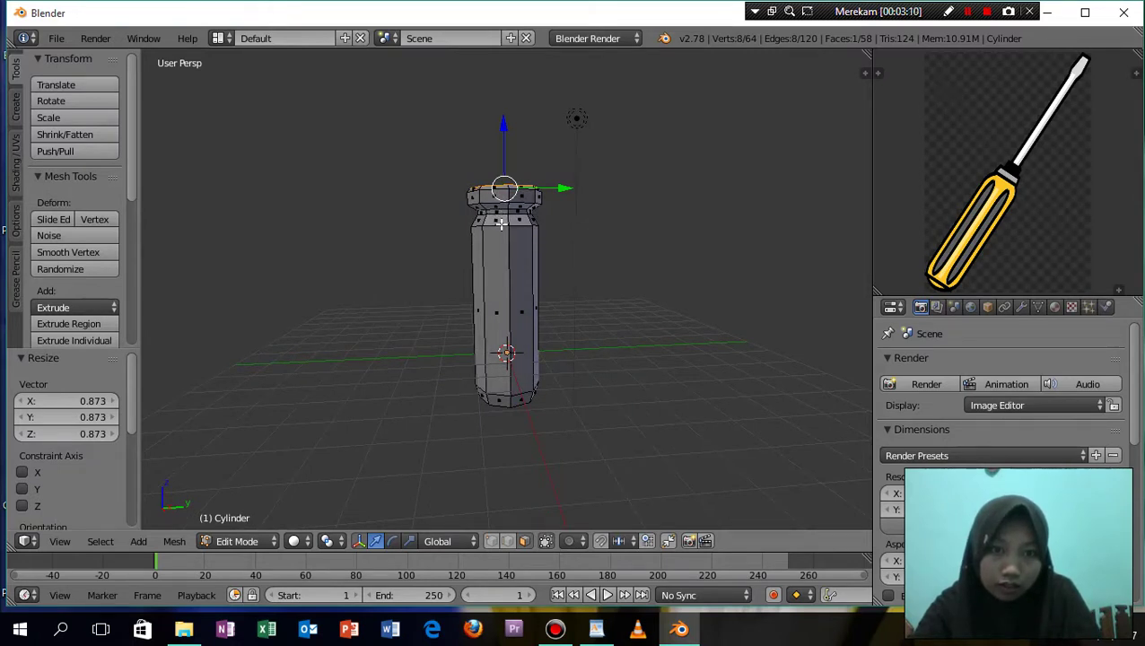
{"action": "left_click", "coordinate": [508, 540]}
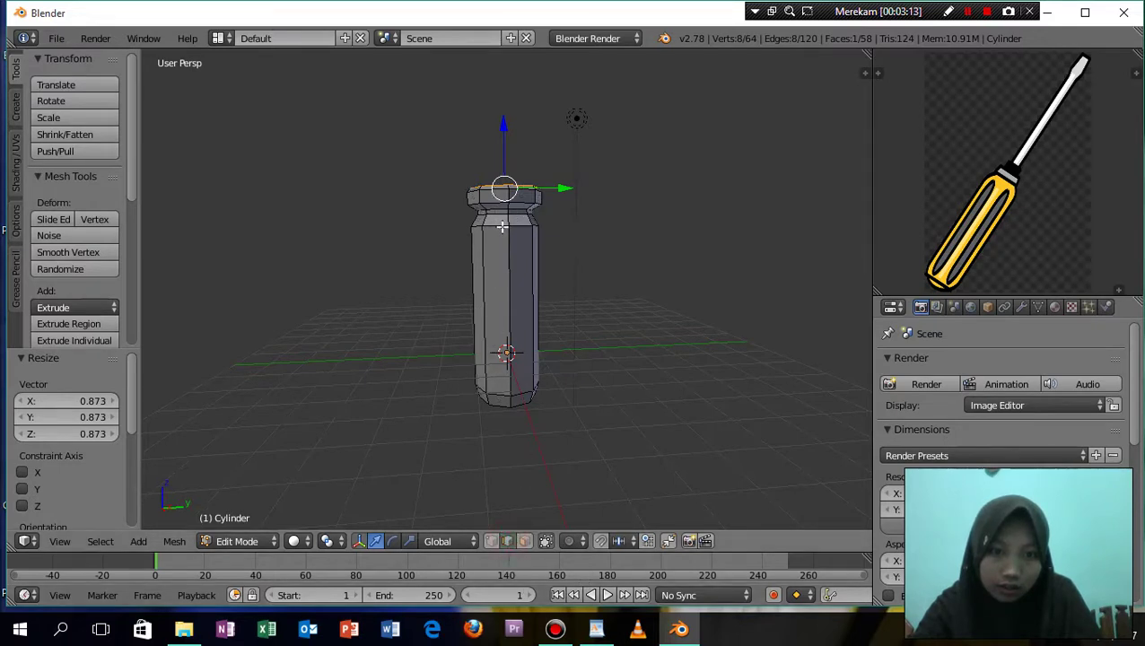
{"action": "right_click", "coordinate": [501, 227], "text": "alt"}
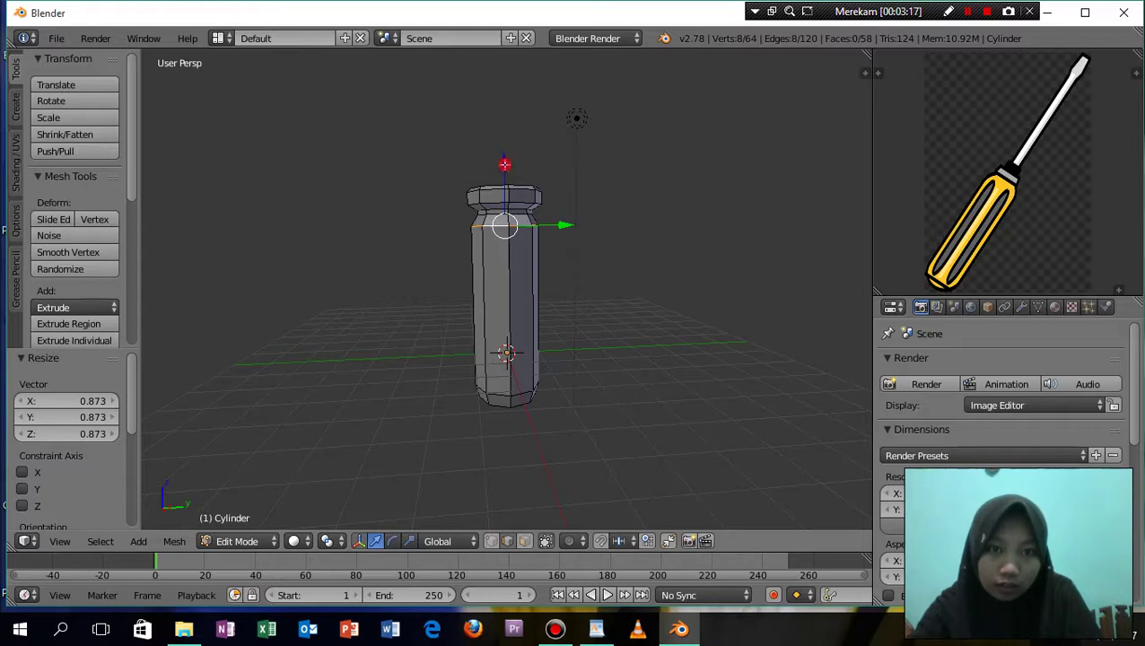
{"action": "left_click_drag", "start_coordinate": [504, 165], "coordinate": [504, 169]}
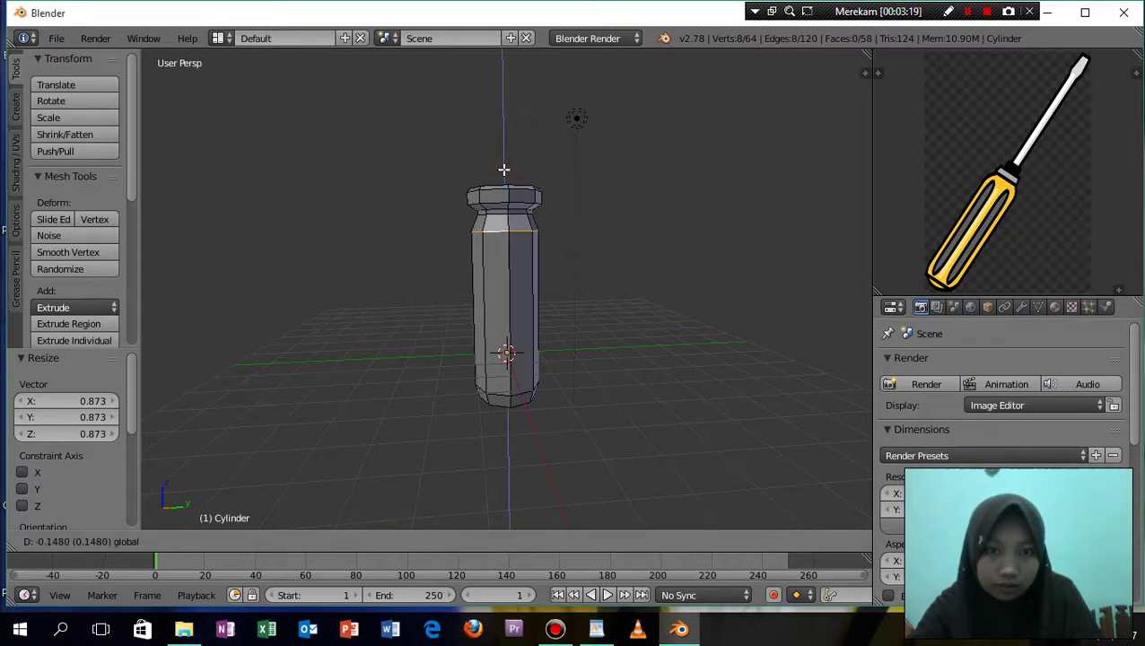
{"action": "left_click", "coordinate": [504, 169]}
Deselect all, enable occlude geometry, and reselect the handle's top face
{"action": "mouse_move", "coordinate": [603, 301]}
{"action": "middle_mouse_down"}
{"action": "mouse_move", "coordinate": [606, 326]}
{"action": "mouse_move", "coordinate": [650, 322]}
{"action": "mouse_move", "coordinate": [688, 283]}
{"action": "mouse_move", "coordinate": [621, 302]}
{"action": "mouse_move", "coordinate": [607, 317]}
{"action": "middle_mouse_up"}
{"action": "mouse_move", "coordinate": [572, 263]}
{"action": "middle_mouse_down"}
{"action": "mouse_move", "coordinate": [585, 304]}
{"action": "mouse_move", "coordinate": [587, 275]}
{"action": "middle_mouse_up"}
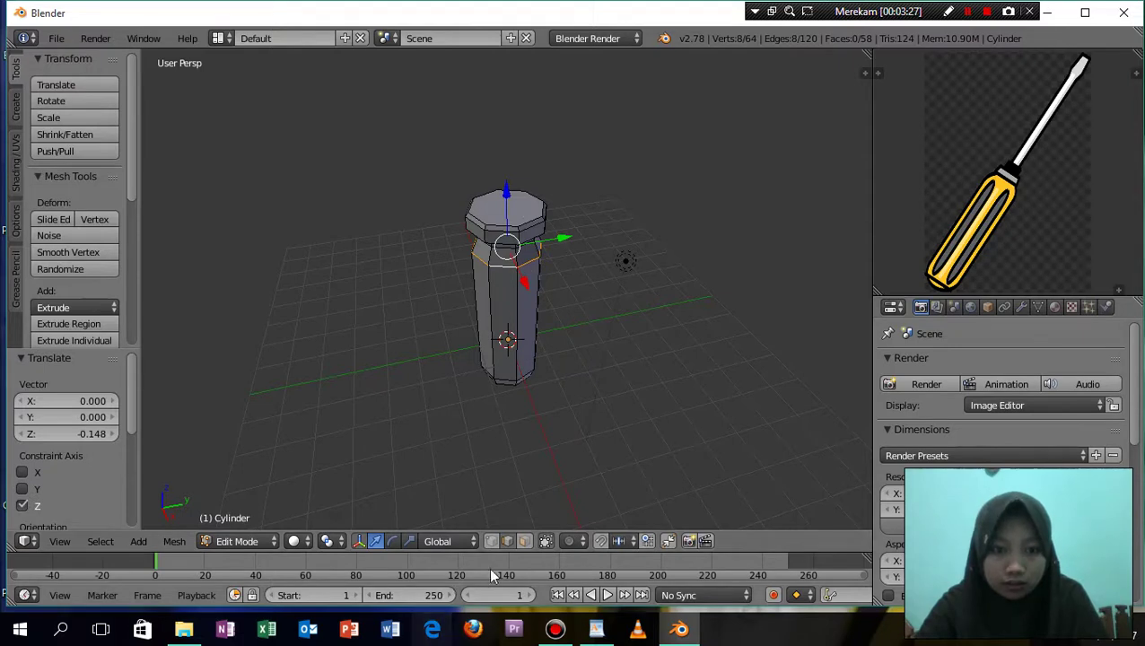
{"action": "key", "text": "a"}
{"action": "left_click", "coordinate": [525, 541]}
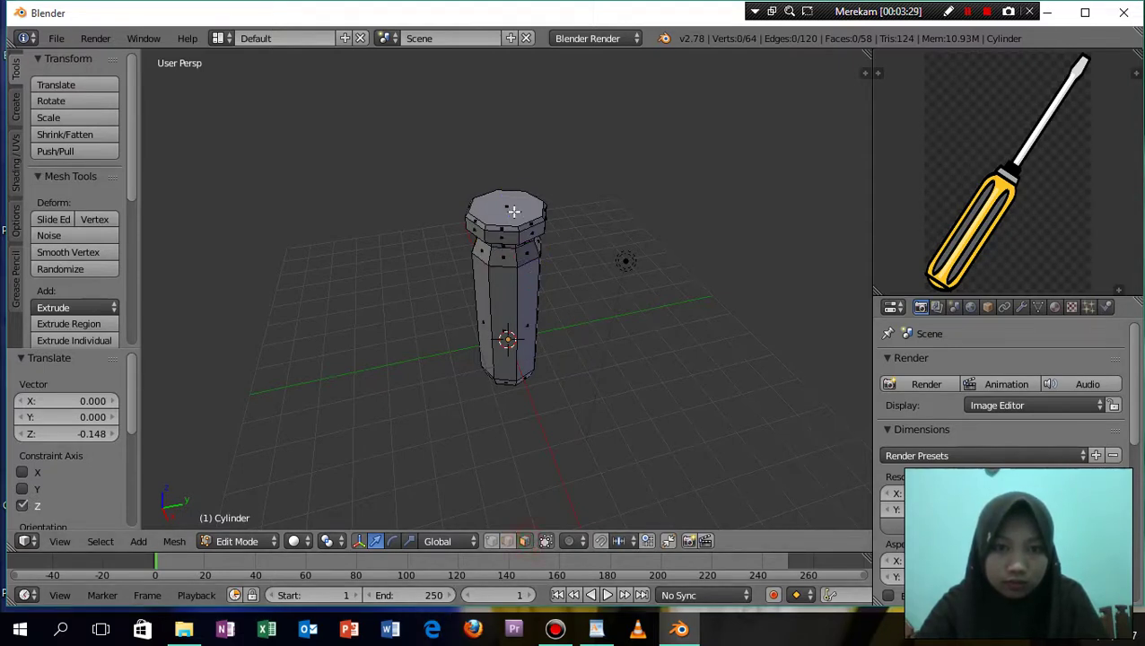
{"action": "right_click", "coordinate": [514, 210]}
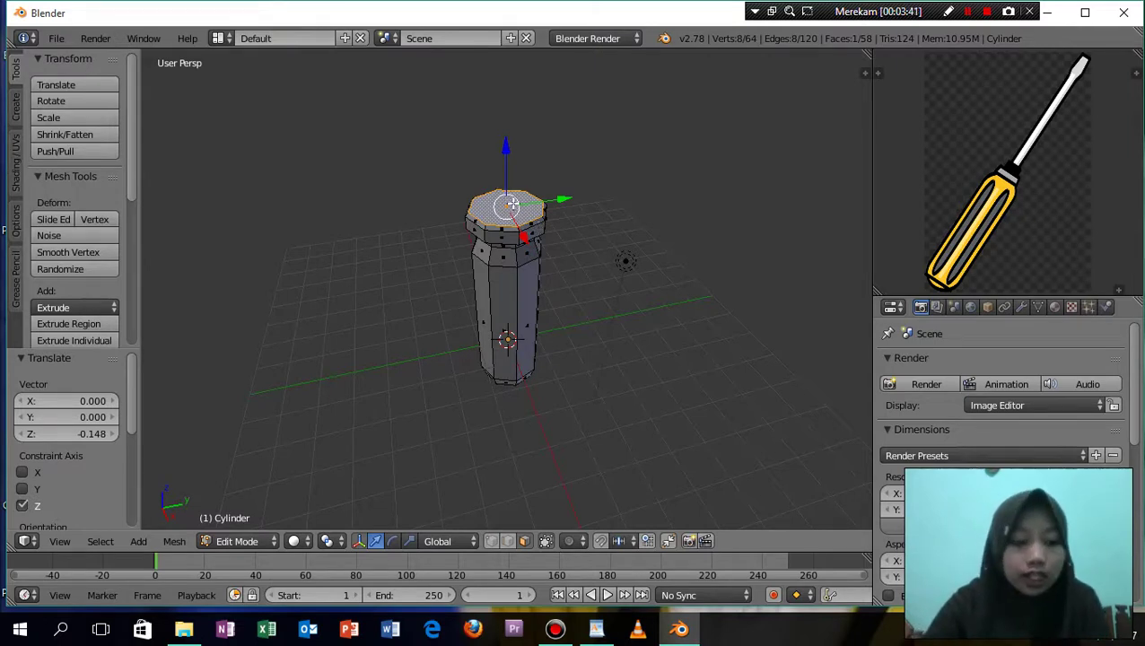
Snap the 3D cursor to the selected top face and add a new cylinder there
{"action": "key", "text": "shift+s"}
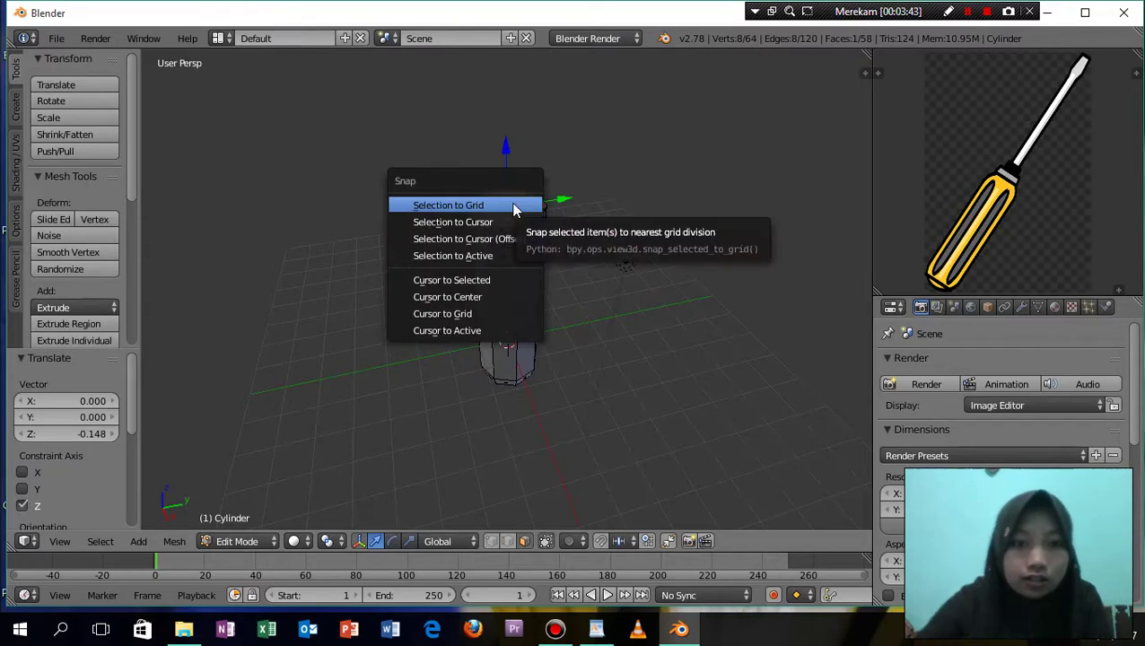
{"action": "left_click", "coordinate": [498, 282]}
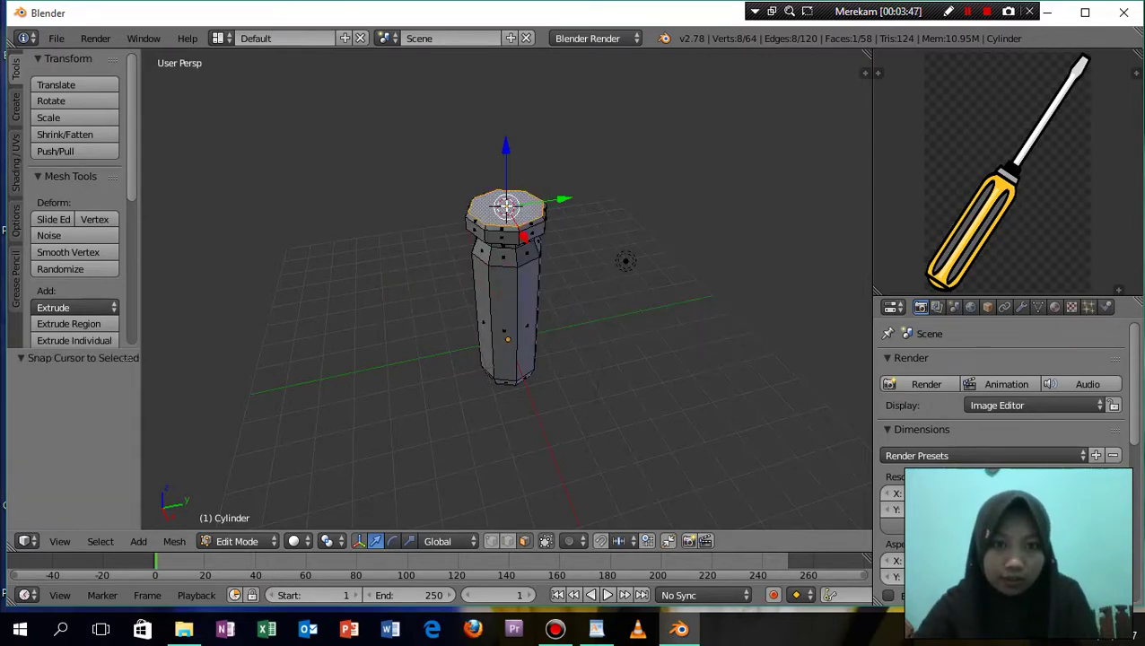
{"action": "left_click", "coordinate": [142, 542]}
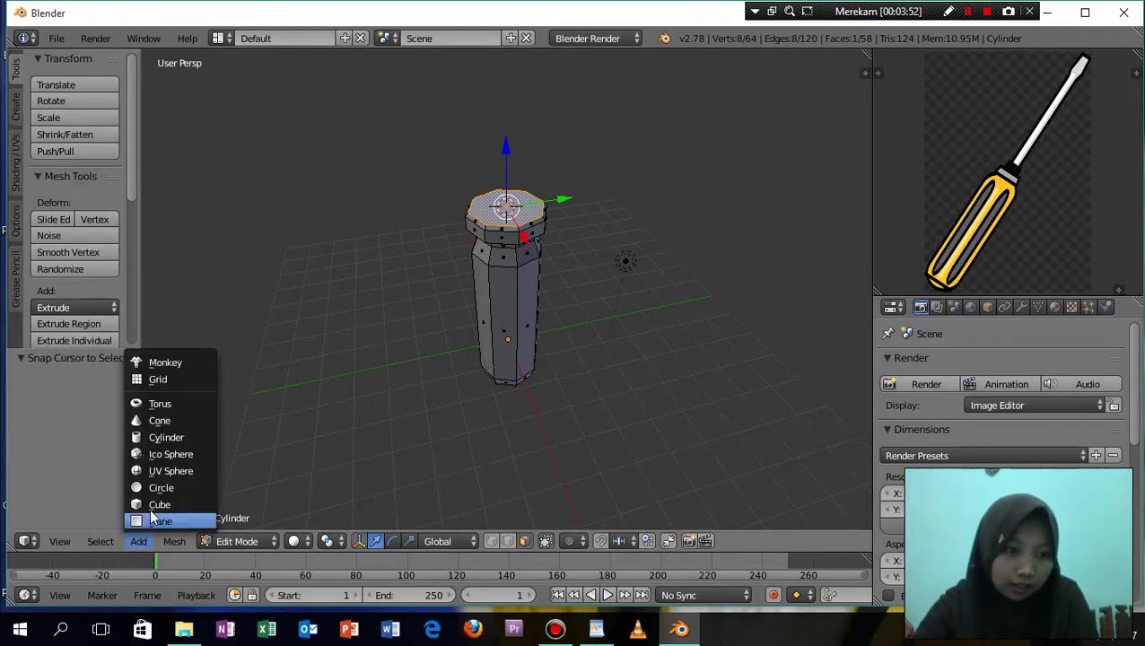
{"action": "left_click", "coordinate": [167, 437]}
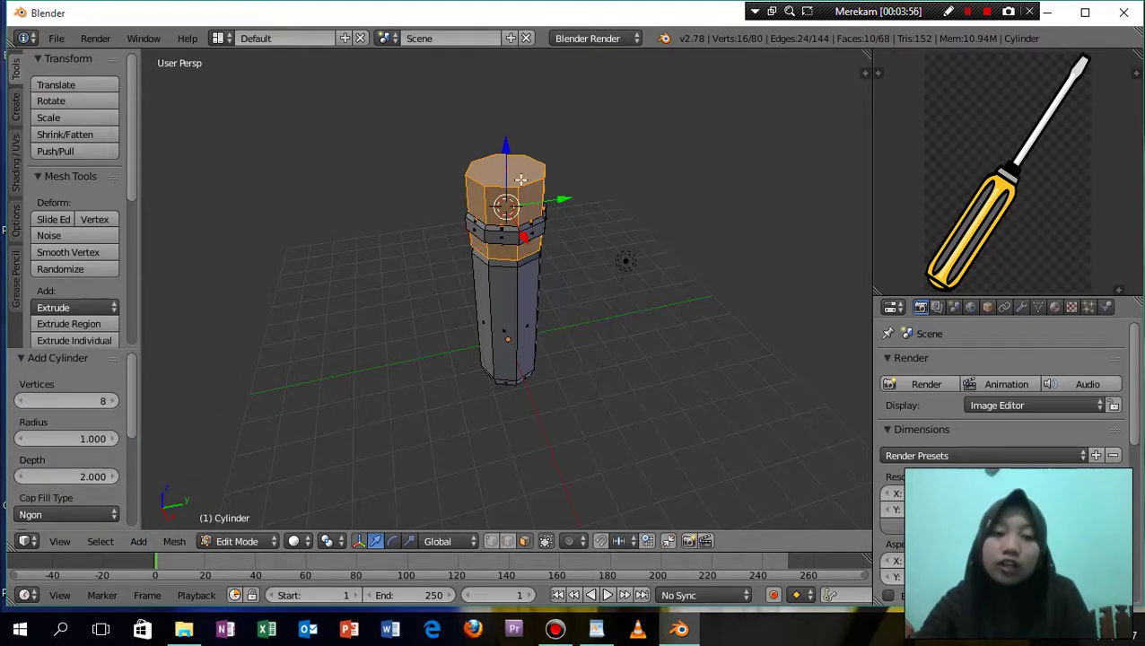
Give the new cylinder 30 vertices and a radius of 0.330
{"action": "left_click", "coordinate": [107, 402]}
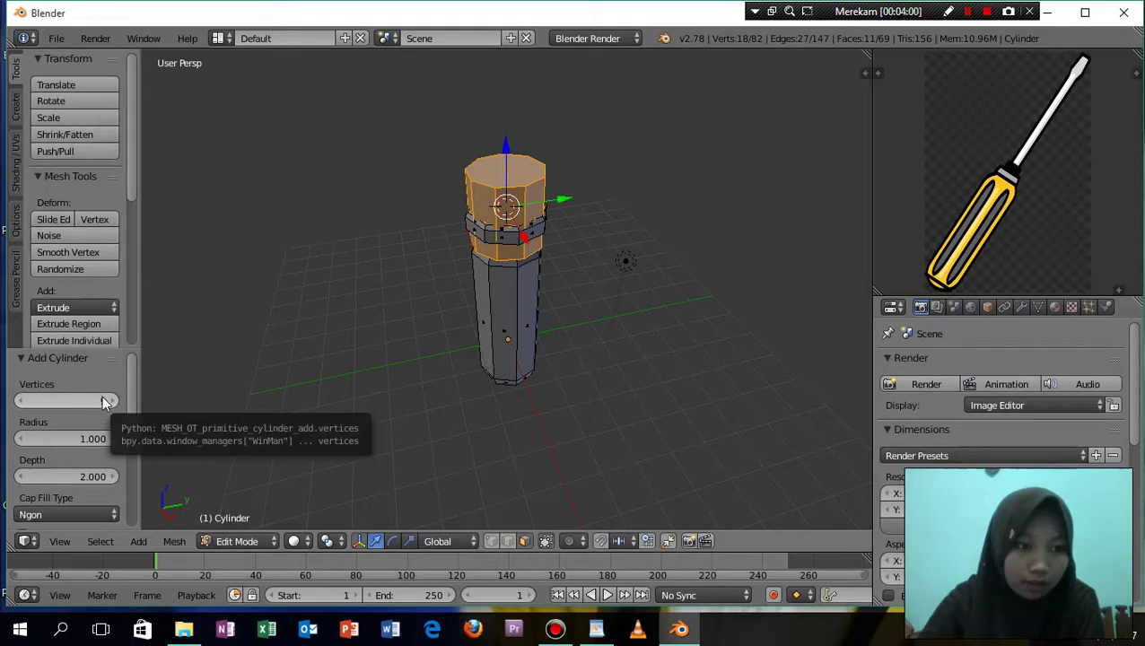
{"action": "left_click", "coordinate": [102, 398]}
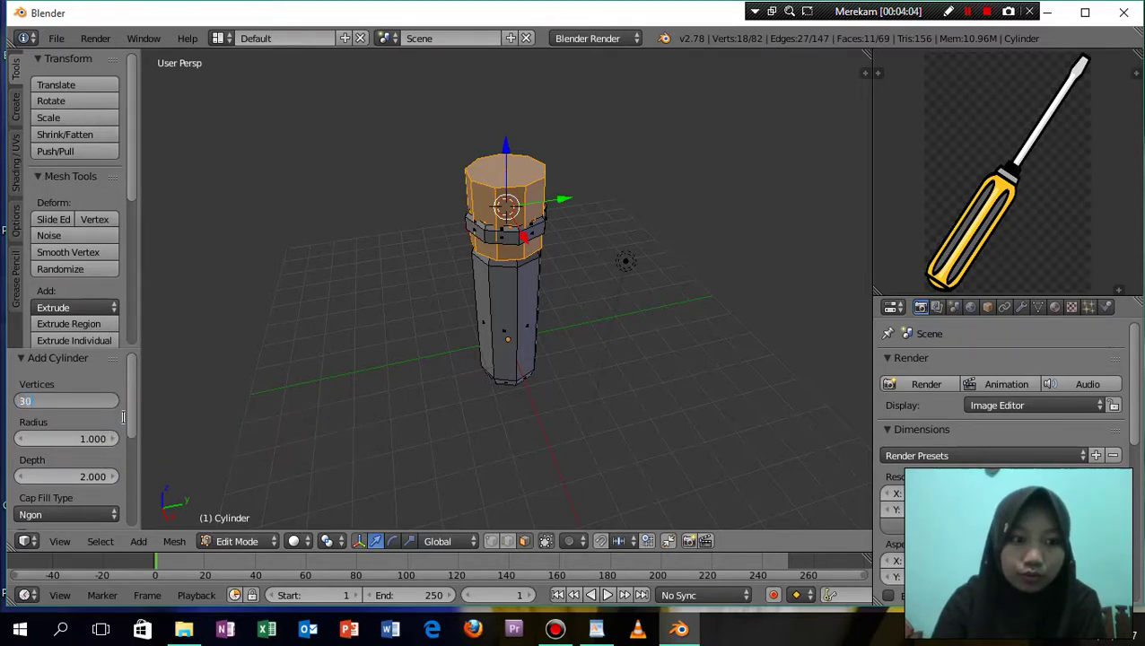
{"action": "key", "text": "Return"}
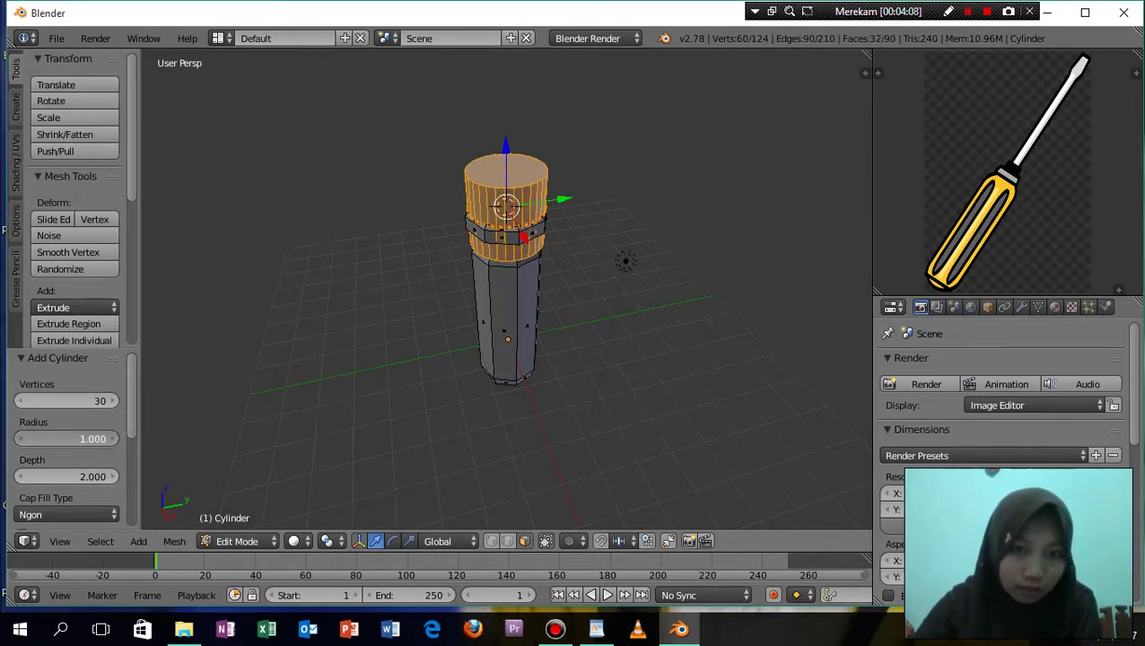
{"action": "left_click_drag", "start_coordinate": [109, 439], "coordinate": [68, 439]}
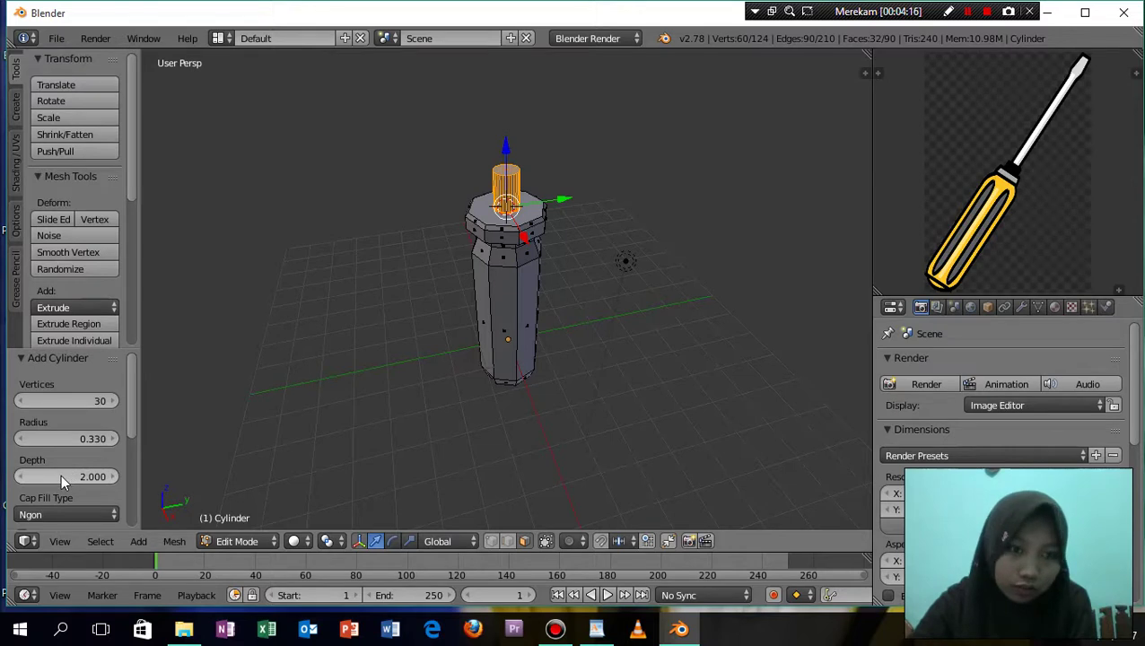
{"action": "middle_click_drag", "start_coordinate": [452, 396], "coordinate": [440, 334]}
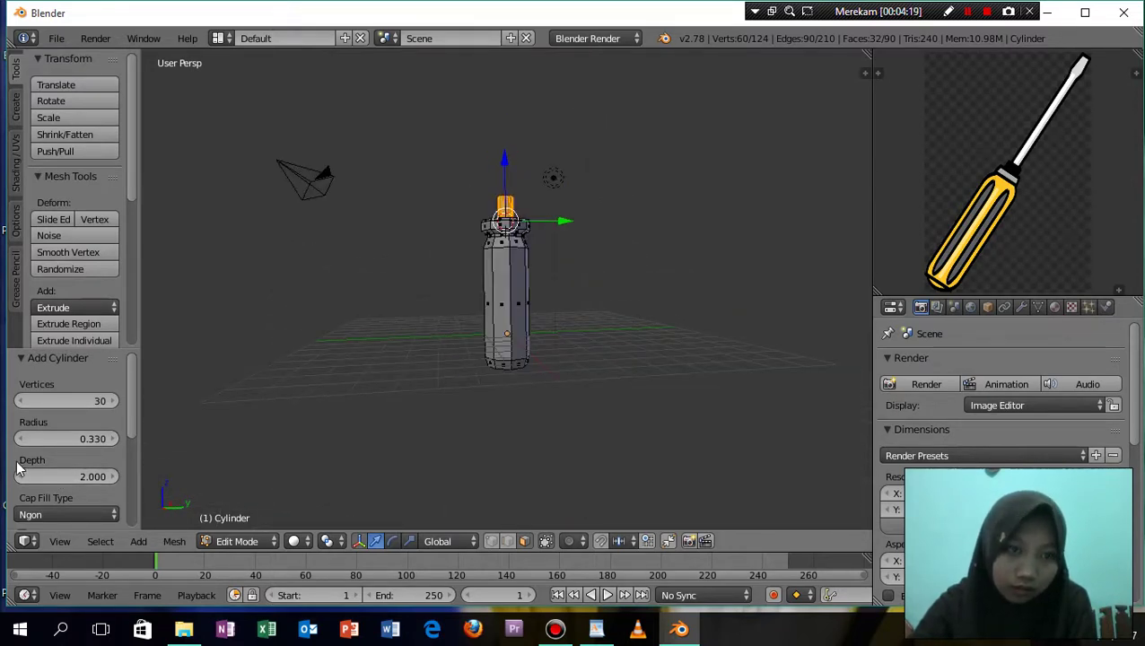
Stretch the thin rod's depth to 12.860
{"action": "left_click", "coordinate": [55, 474]}
{"action": "left_click_drag", "start_coordinate": [54, 474], "coordinate": [116, 474]}
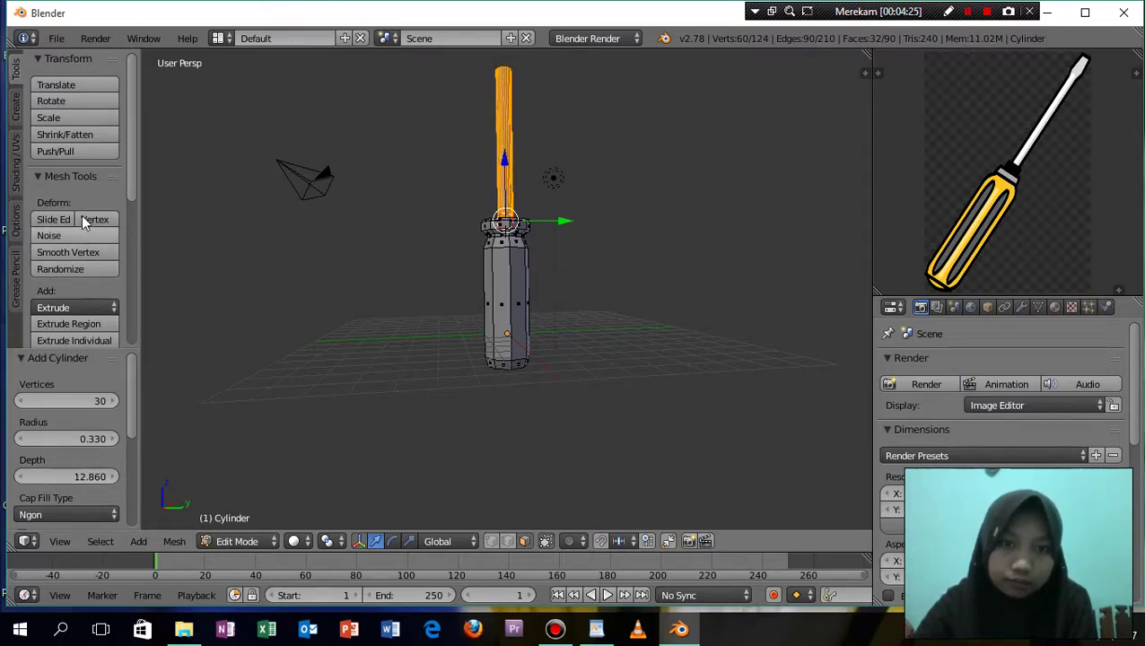
{"action": "middle_click_drag", "start_coordinate": [411, 324], "coordinate": [413, 310]}
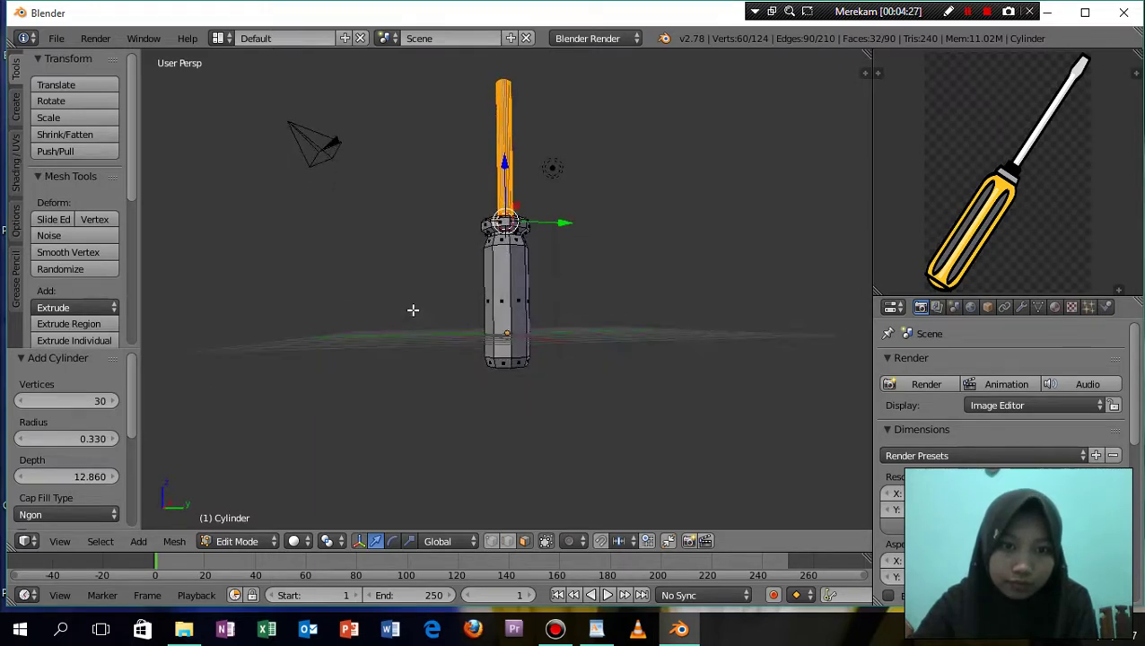
In right side view, raise the rod 1.934 along Z so it rises above the handle
{"action": "key", "text": "KP_3"}
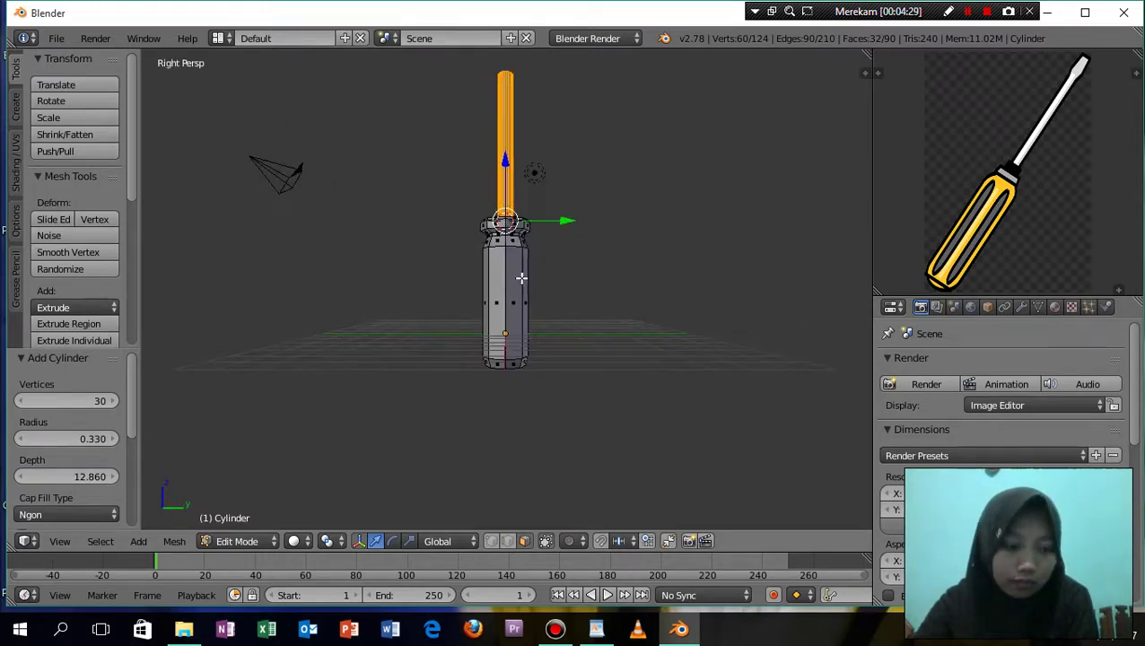
{"action": "scroll", "coordinate": [518, 285], "scroll_direction": "up", "scroll_amount": 2, "text": "shift"}
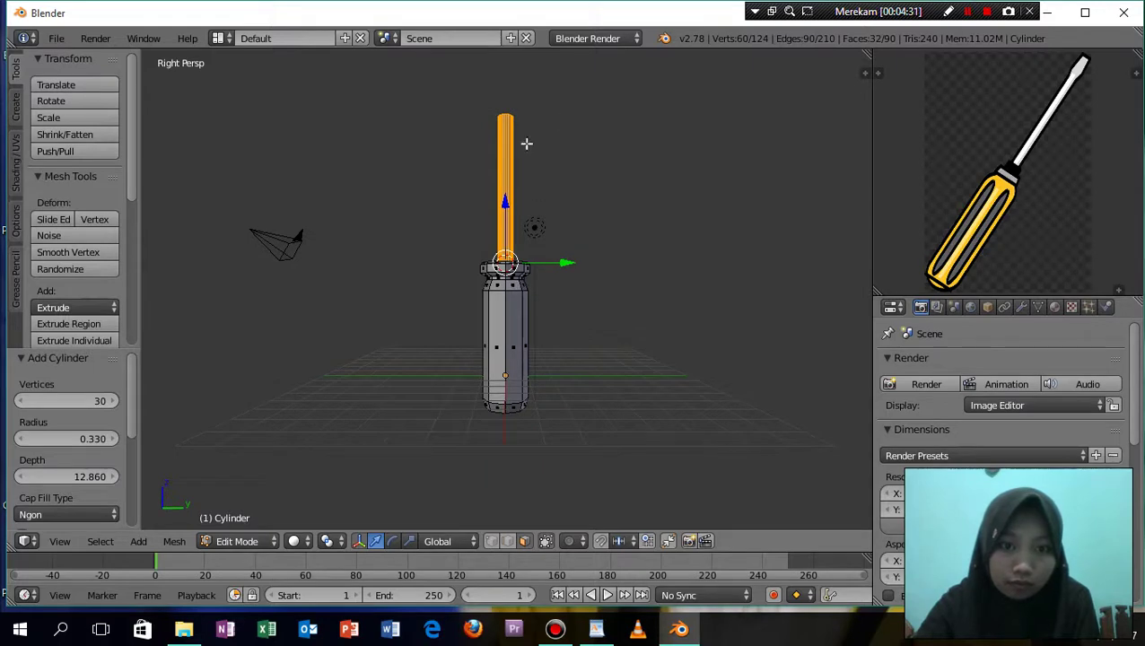
{"action": "left_click_drag", "start_coordinate": [505, 203], "coordinate": [504, 158]}
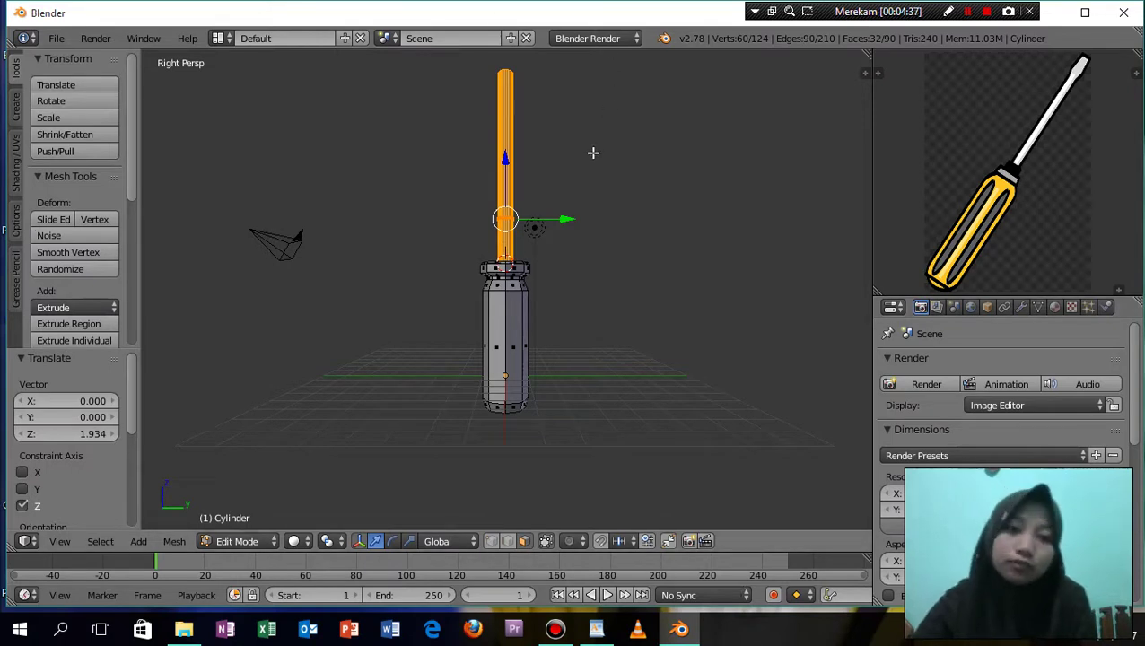
{"action": "middle_click_drag", "start_coordinate": [593, 154], "coordinate": [592, 157]}
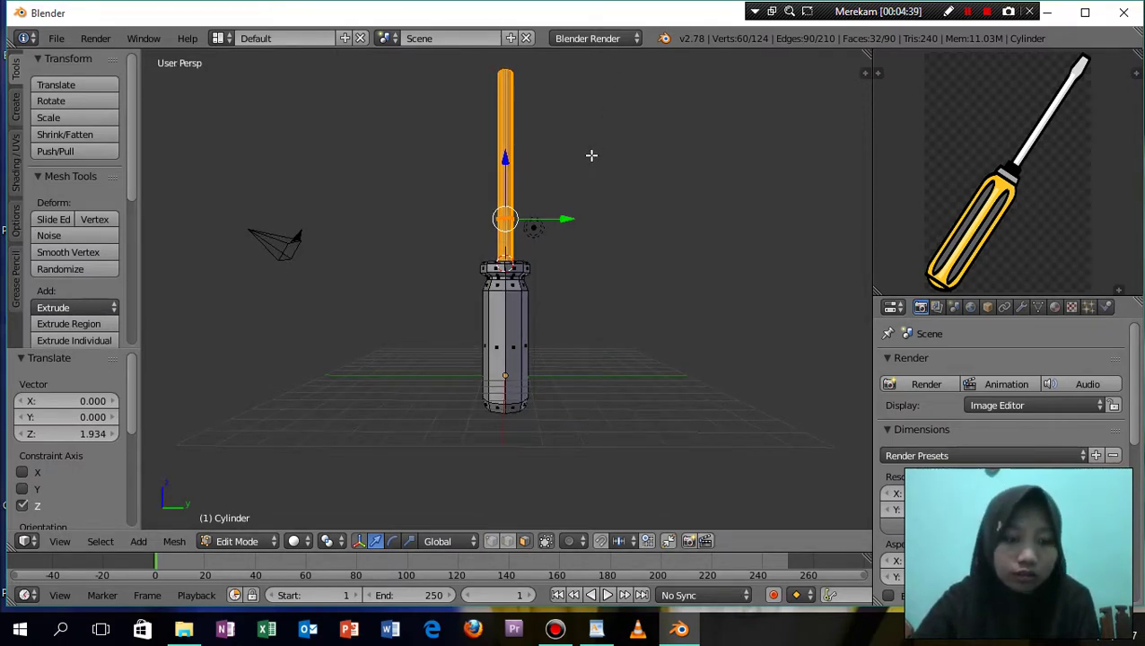
{"action": "key", "text": "KP_3"}
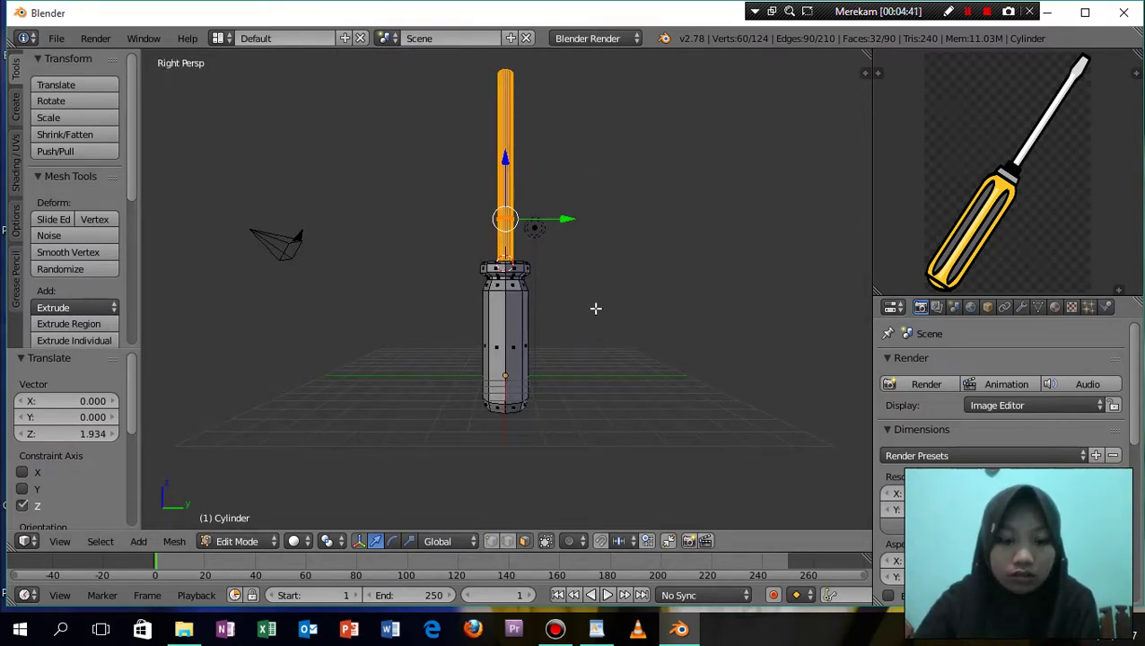
{"action": "middle_click_drag", "start_coordinate": [595, 308], "coordinate": [586, 310]}
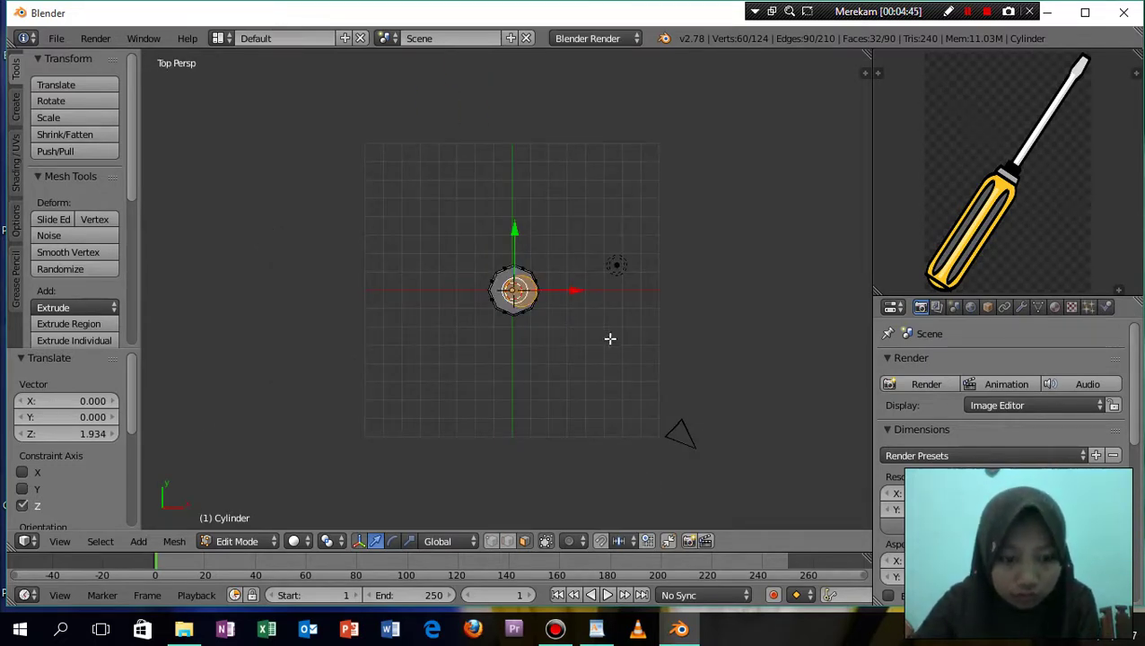
{"action": "key", "text": "KP_3"}
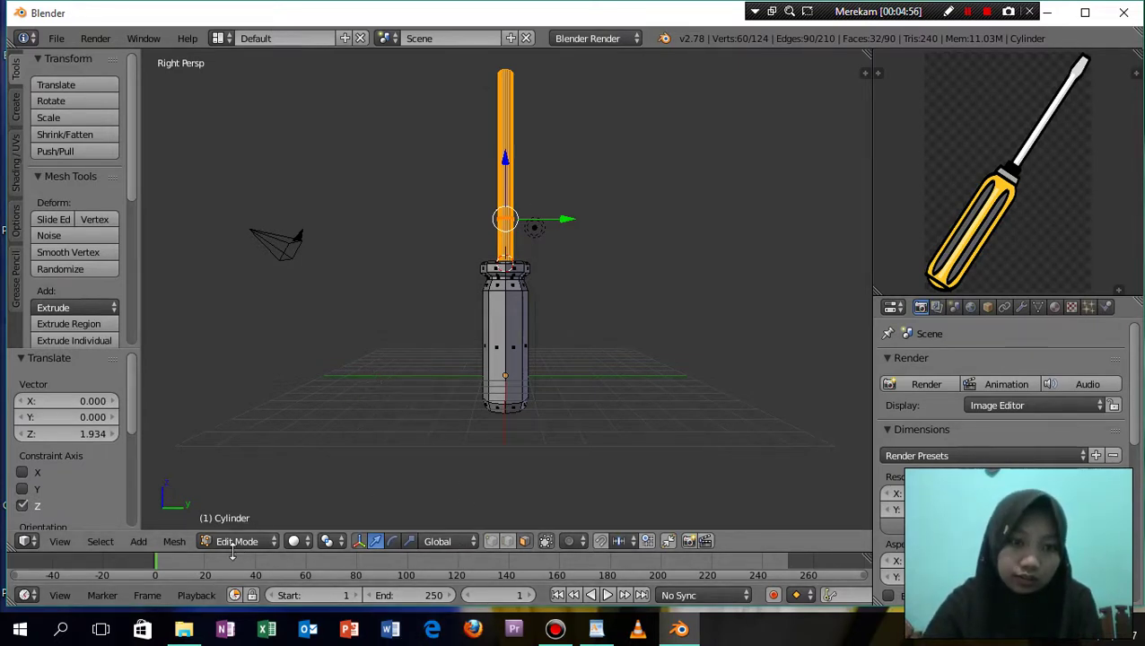
Add a cube, move it up to the shaft's top and scale it to 0.921
{"action": "left_click", "coordinate": [137, 544]}
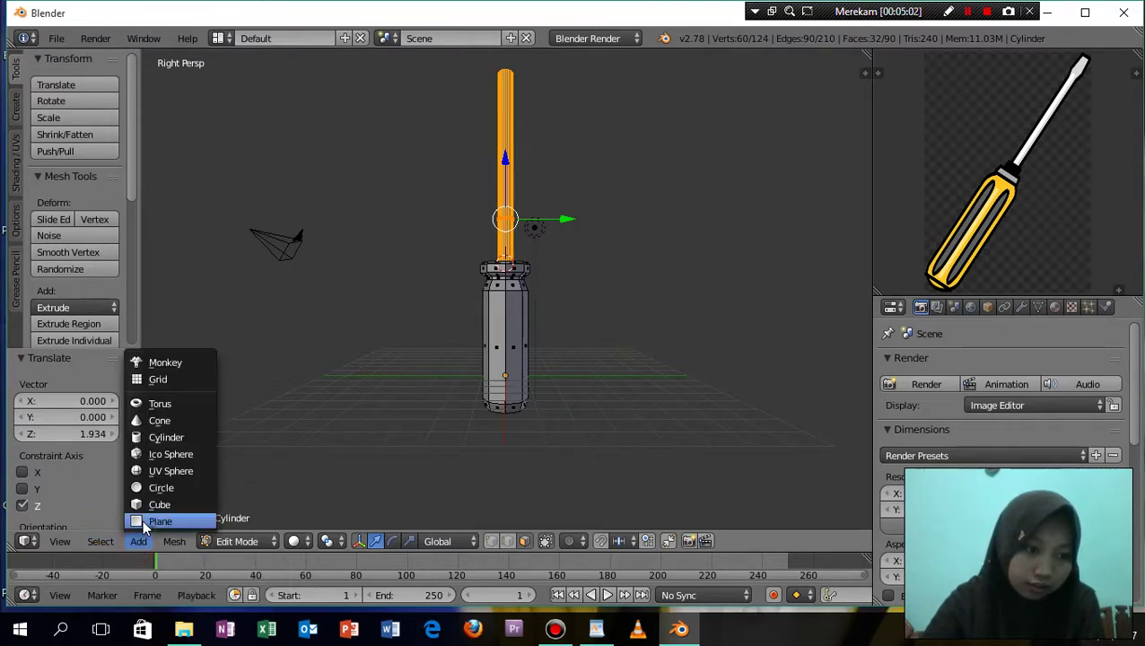
{"action": "left_click", "coordinate": [148, 508]}
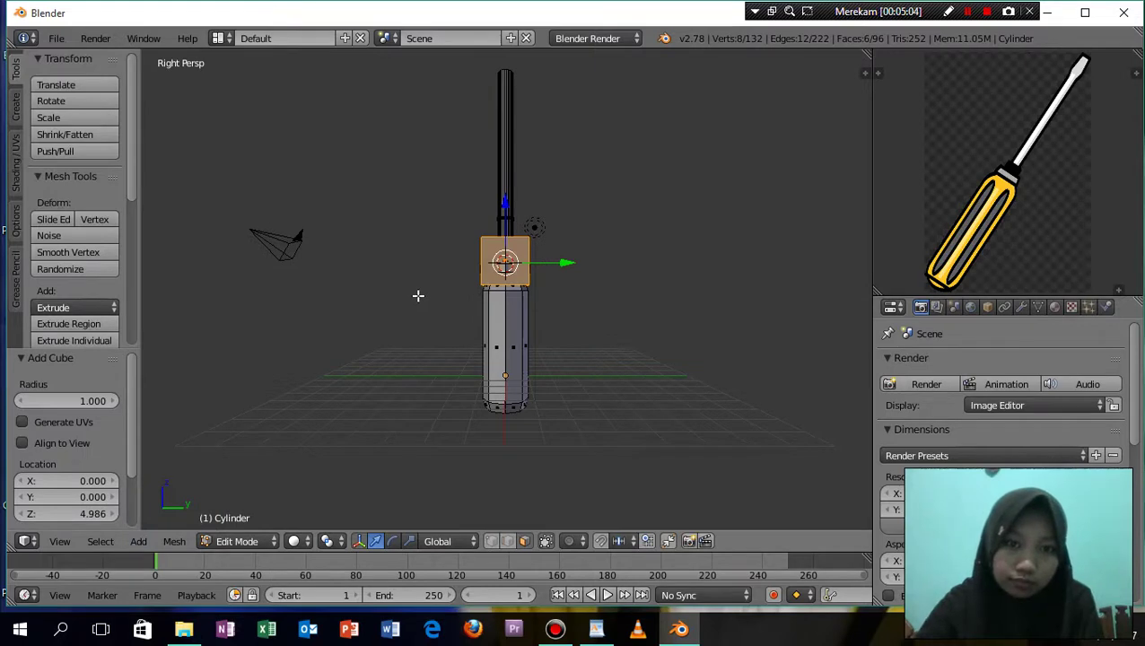
{"action": "scroll", "coordinate": [420, 295], "scroll_direction": "up", "scroll_amount": 2, "text": "shift"}
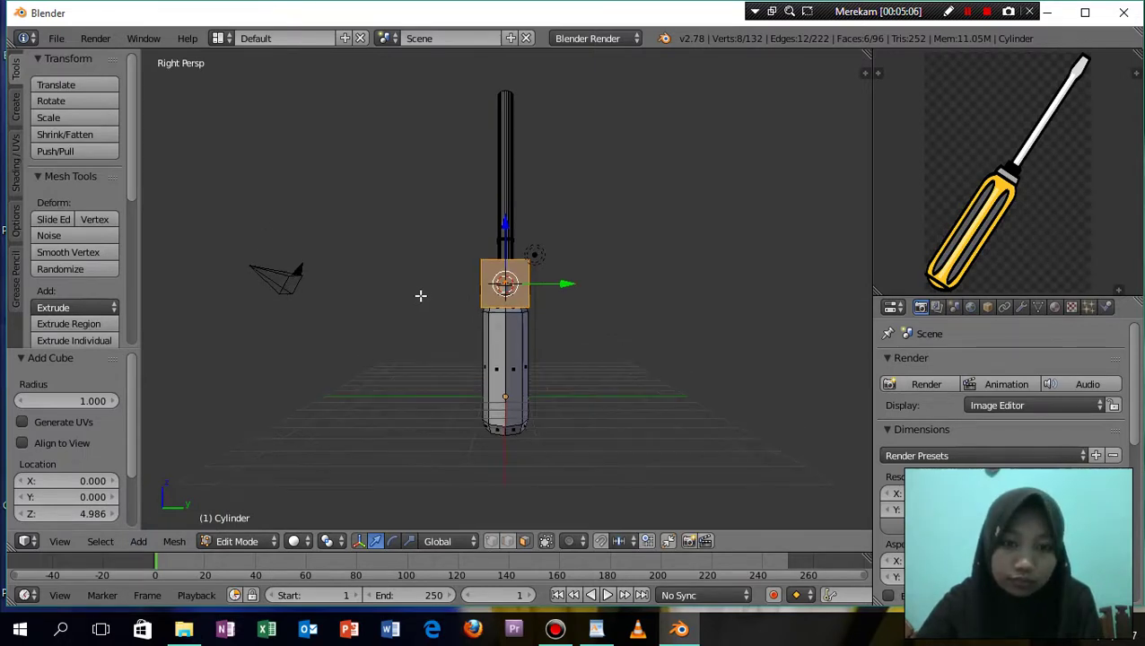
{"action": "scroll", "coordinate": [420, 295], "scroll_direction": "up", "scroll_amount": 2, "text": "shift"}
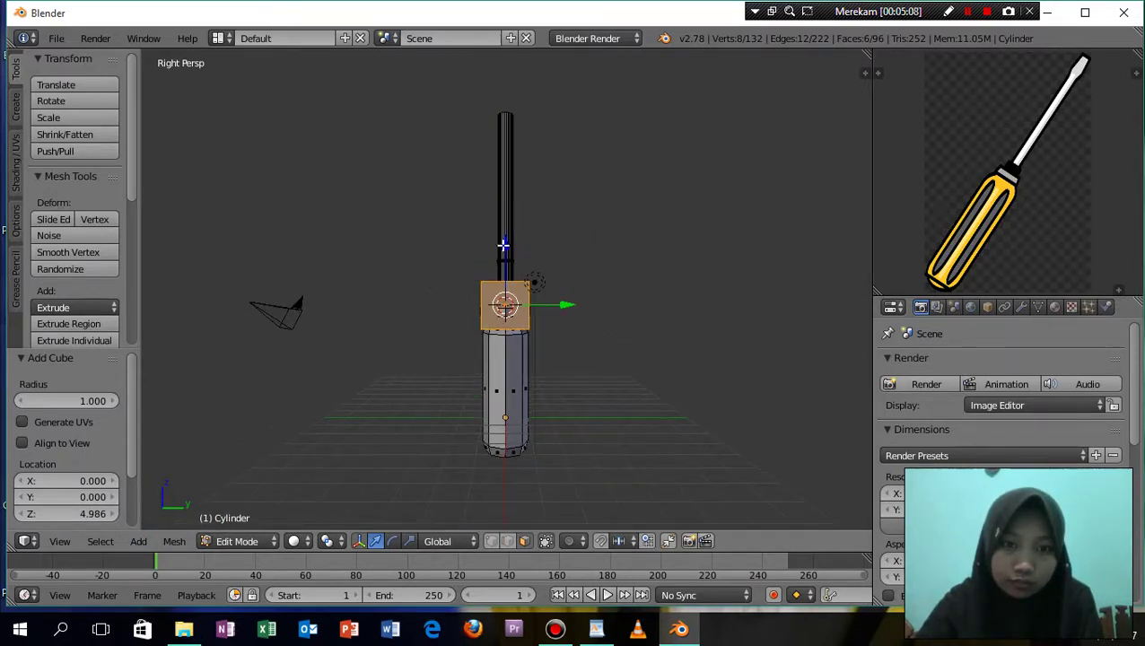
{"action": "left_click_drag", "start_coordinate": [504, 244], "coordinate": [520, 498]}
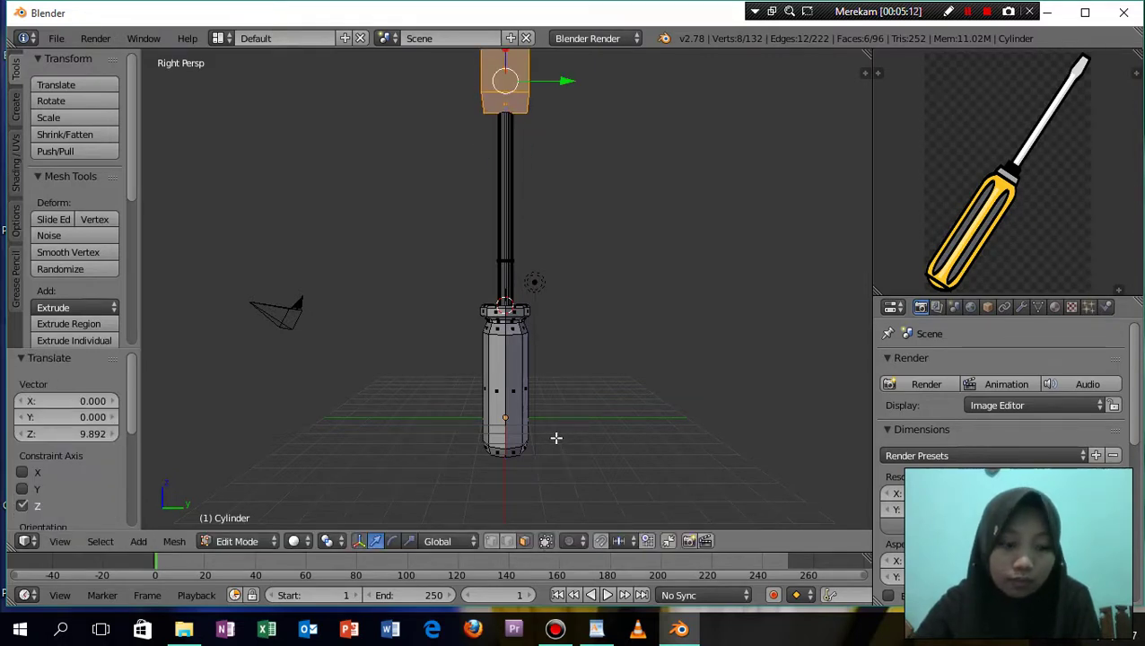
{"action": "scroll", "coordinate": [556, 438], "scroll_direction": "up", "scroll_amount": 5, "text": "shift"}
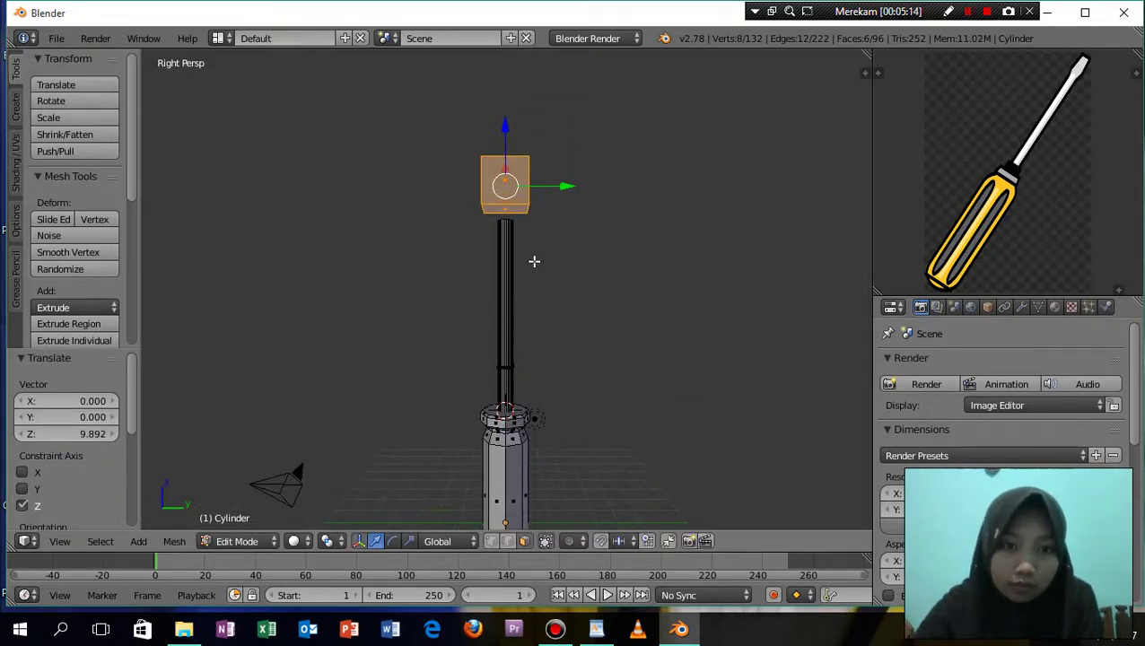
{"action": "key", "text": "s"}
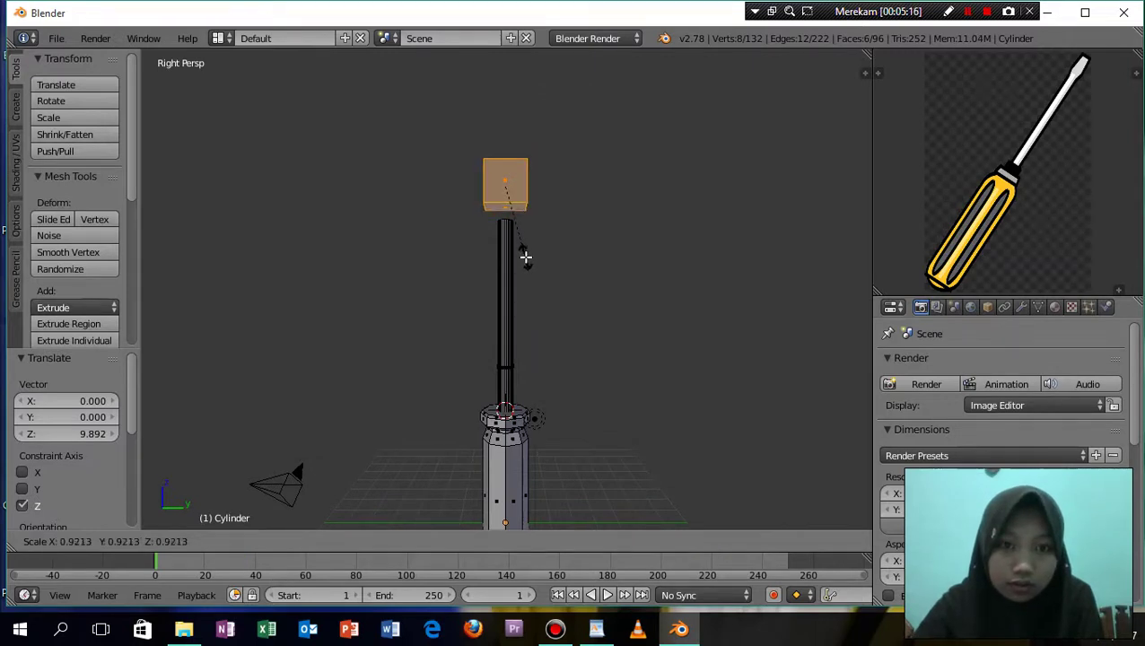
{"action": "left_click", "coordinate": [526, 250]}
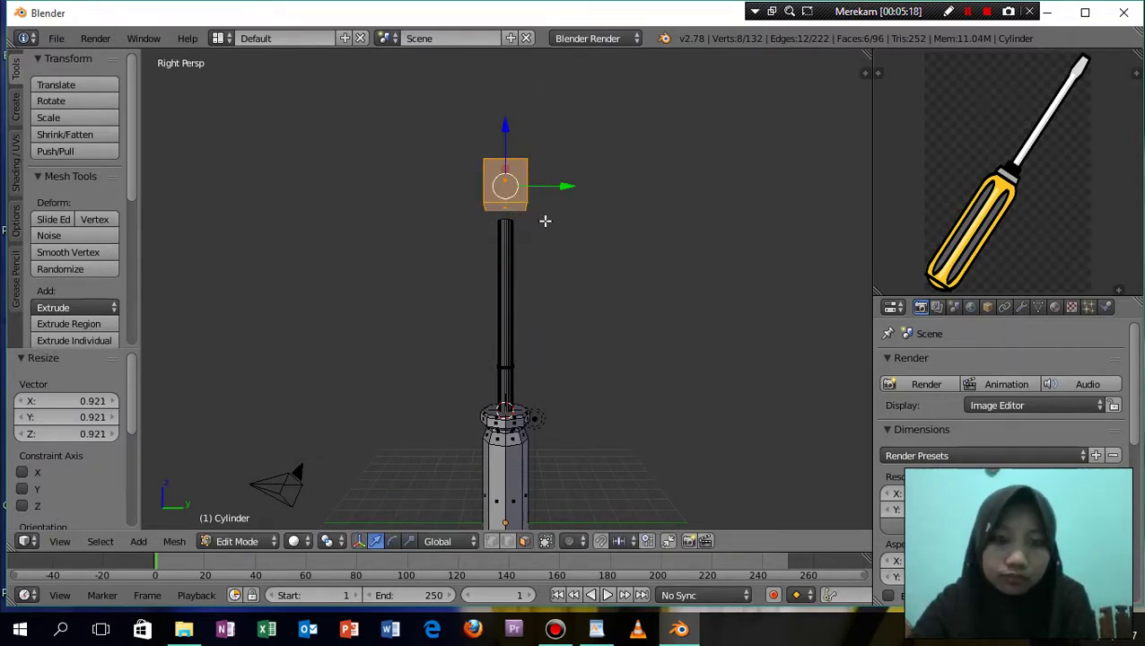
From top view, shift the cube 0.061 along Y, then return to right side view
{"action": "key", "text": "KP_7"}
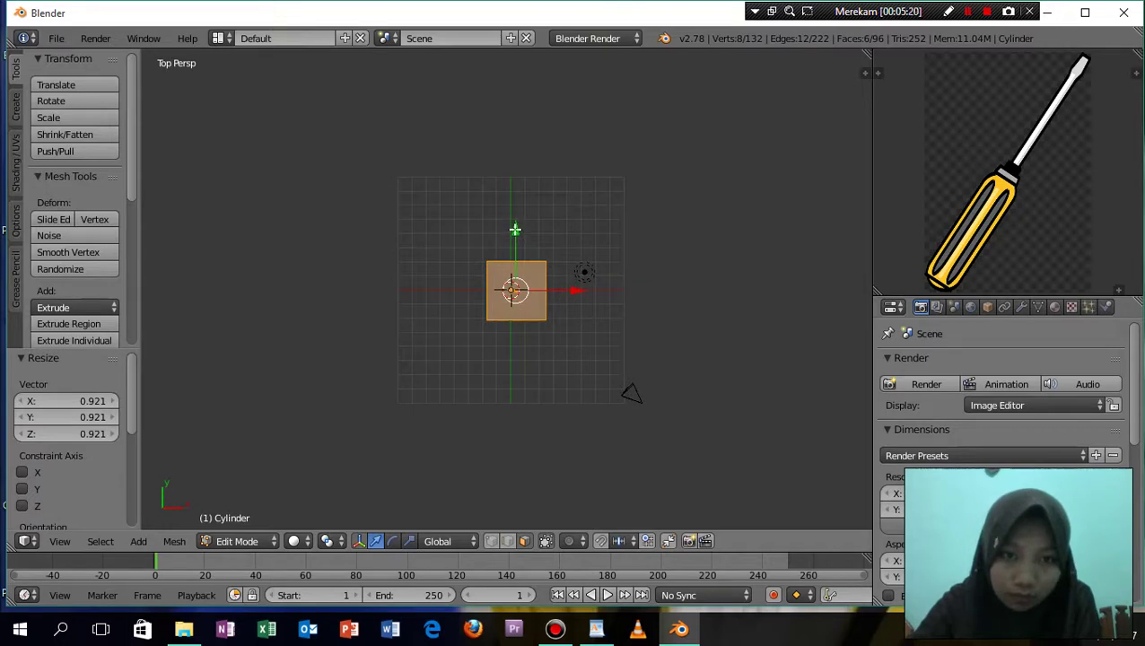
{"action": "key", "text": "g"}
{"action": "key", "text": "y"}
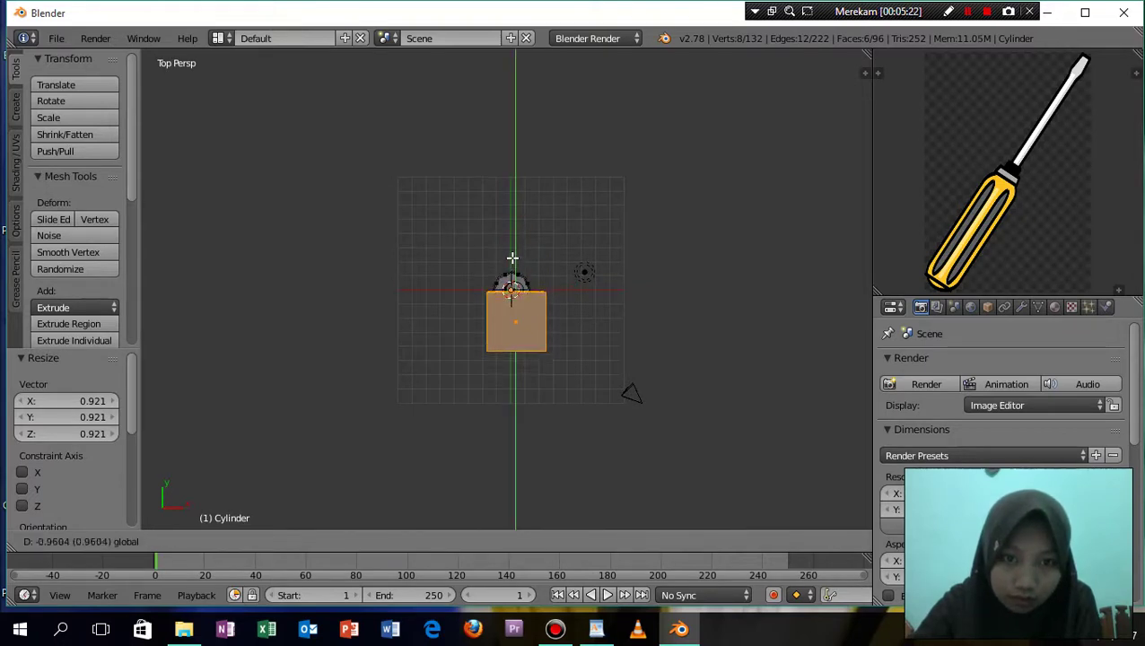
{"action": "left_click", "coordinate": [513, 258]}
{"action": "scroll", "coordinate": [513, 258], "scroll_direction": "up", "scroll_amount": 1}
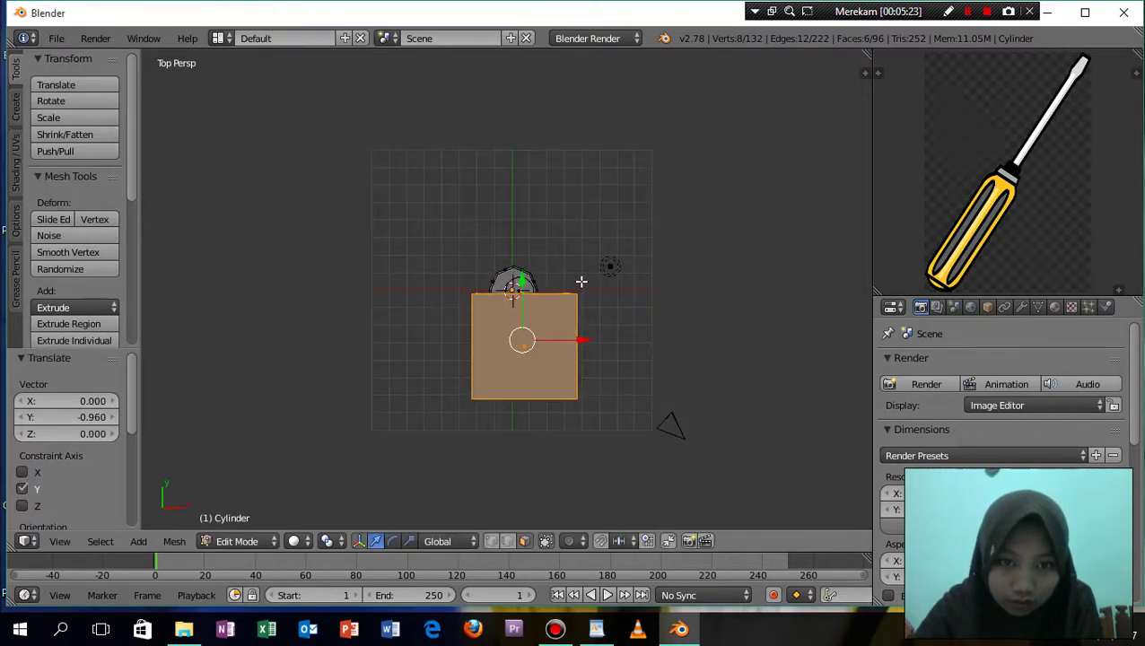
{"action": "scroll", "coordinate": [583, 282], "scroll_direction": "up", "scroll_amount": 1}
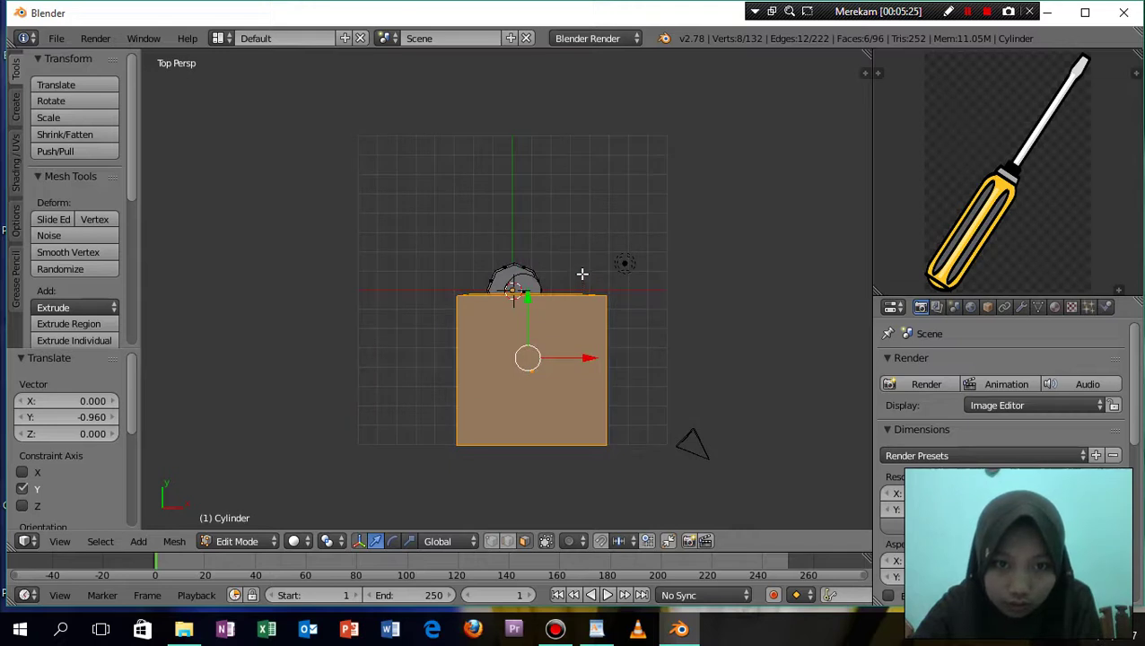
{"action": "left_click_drag", "start_coordinate": [527, 298], "coordinate": [527, 295]}
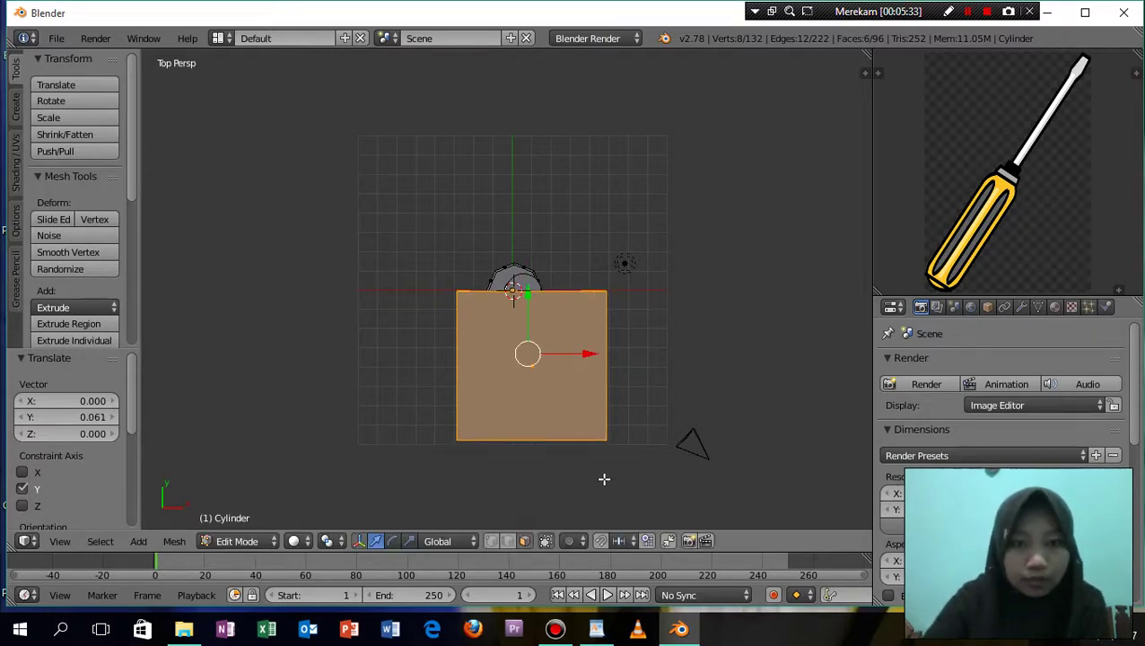
{"action": "key", "text": "KP_3"}
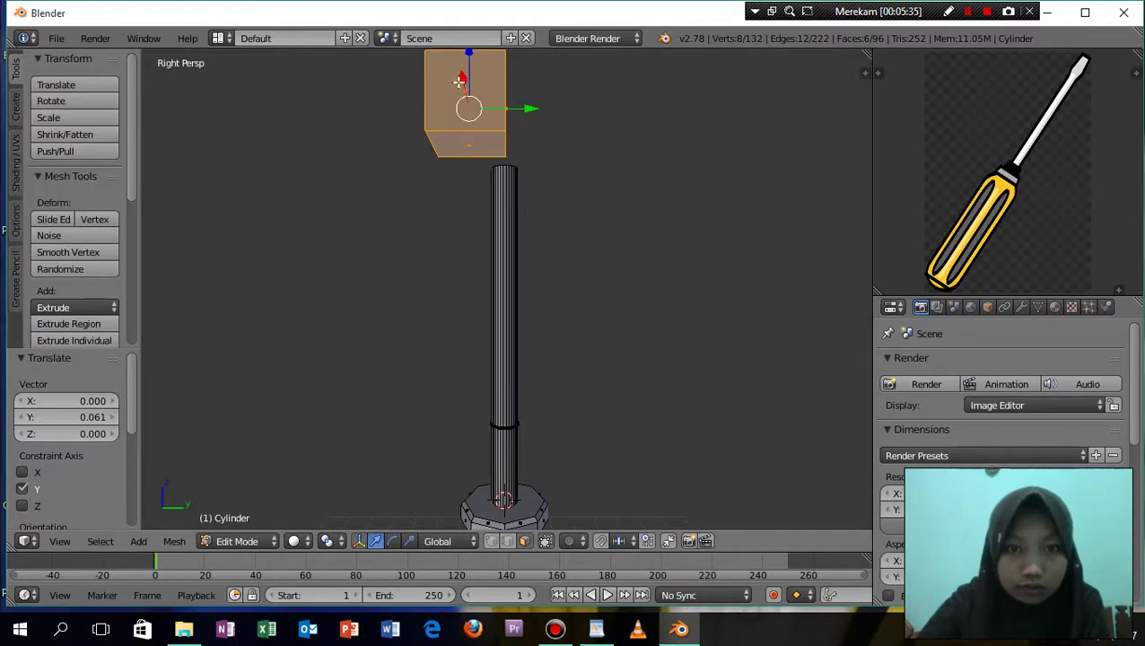
Lower the cube, tilt it 9.503°, shift it -0.162 along Y beside the shaft top, and duplicate it
{"action": "left_click_drag", "start_coordinate": [467, 53], "coordinate": [469, 126]}
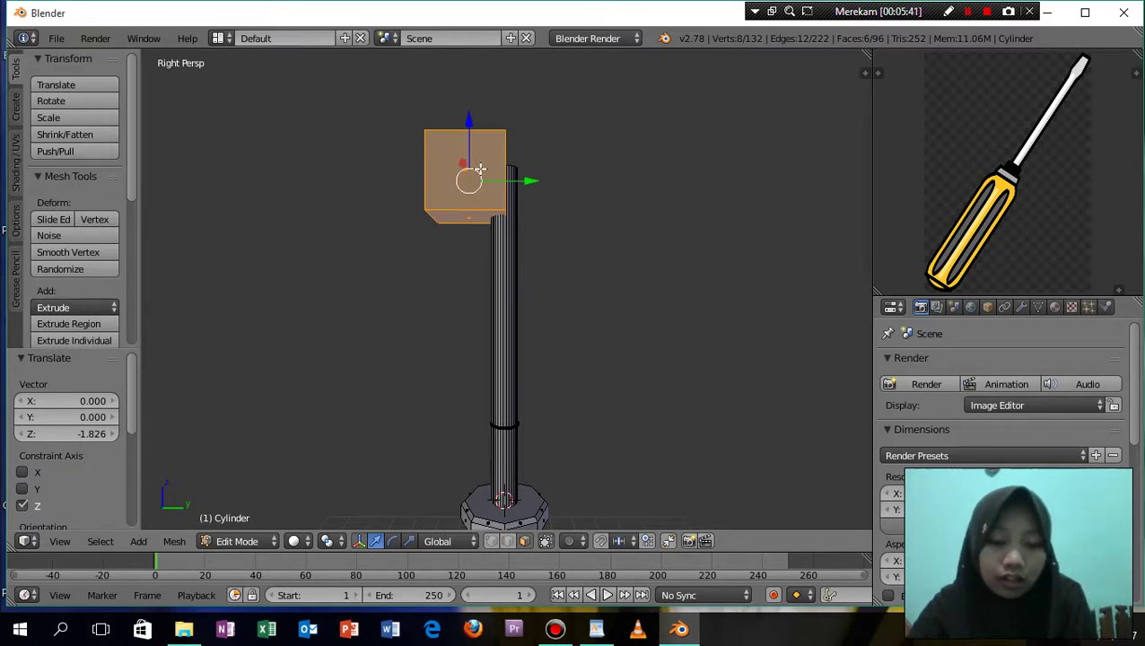
{"action": "key", "text": "r"}
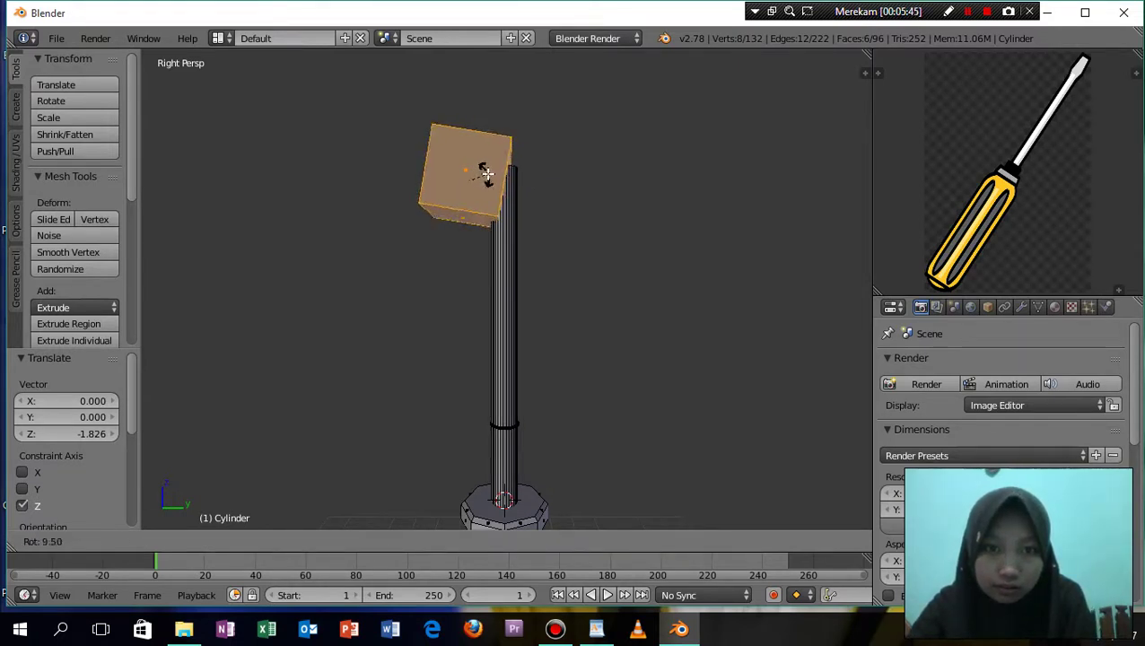
{"action": "left_click", "coordinate": [486, 173]}
{"action": "scroll", "coordinate": [507, 182], "scroll_direction": "up", "scroll_amount": 2}
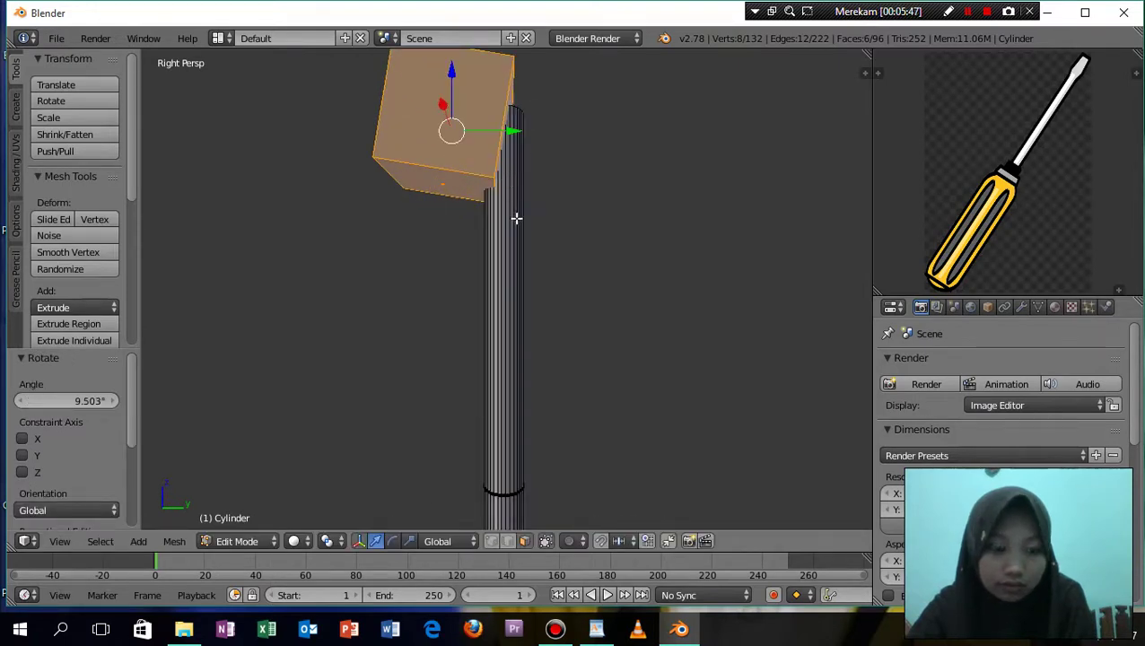
{"action": "scroll", "coordinate": [516, 220], "scroll_direction": "up", "scroll_amount": 3, "text": "shift"}
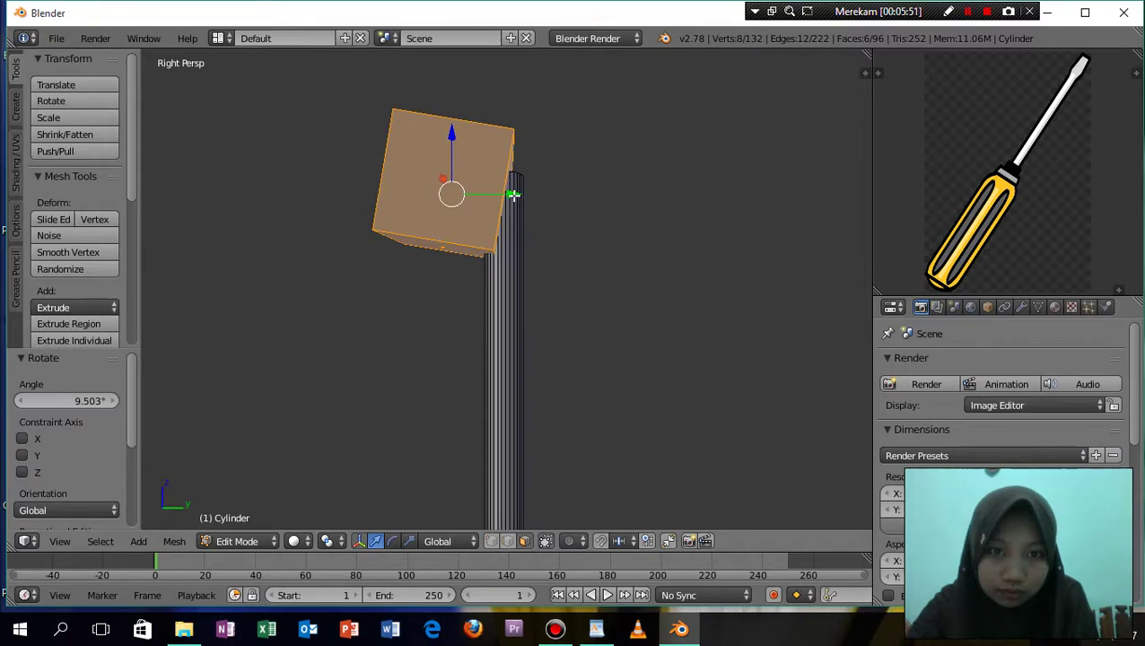
{"action": "left_click_drag", "start_coordinate": [513, 195], "coordinate": [505, 198]}
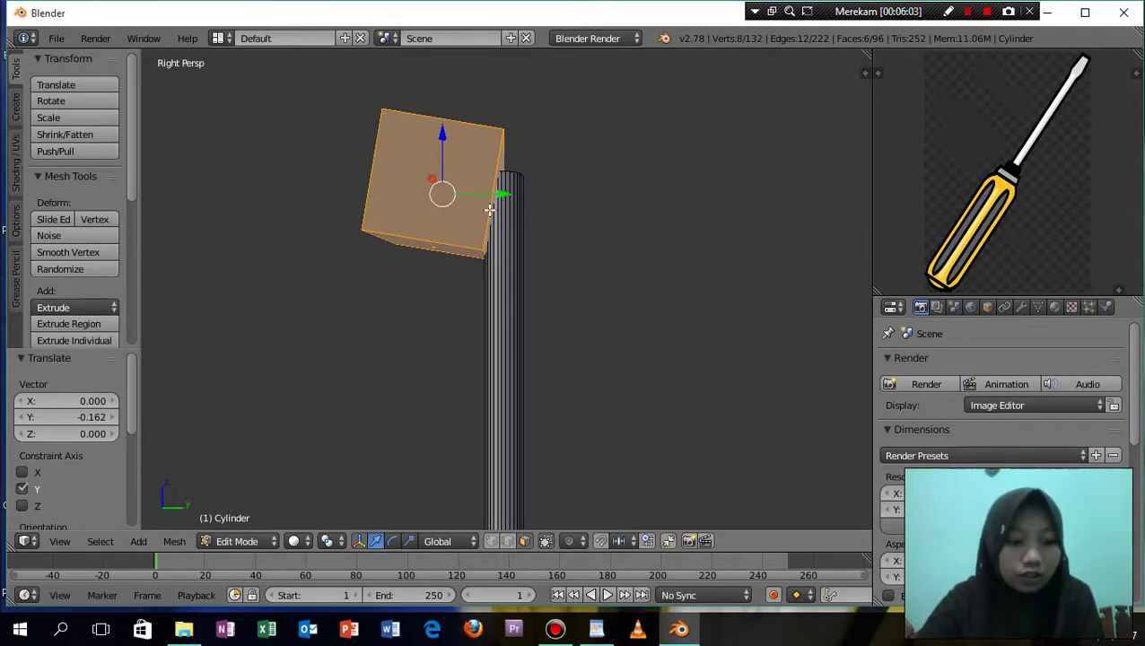
{"action": "key", "text": "shift+d"}
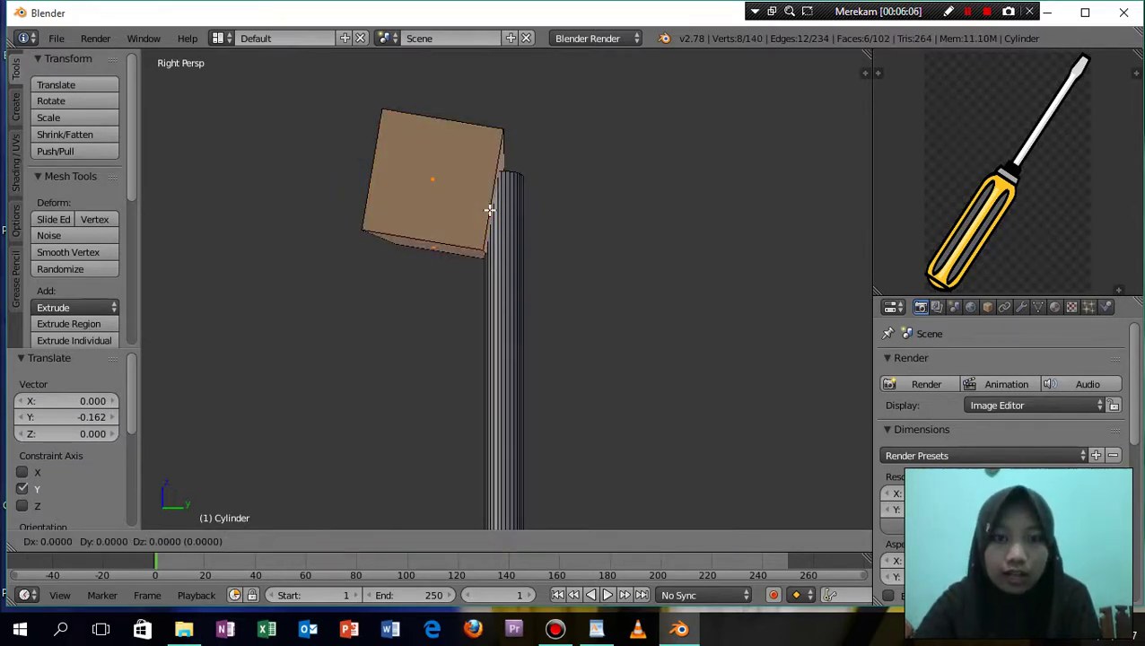
Move the duplicate along Y to the shaft's opposite side, then switch to Object Mode and back to Edit Mode
{"action": "key", "text": "y"}
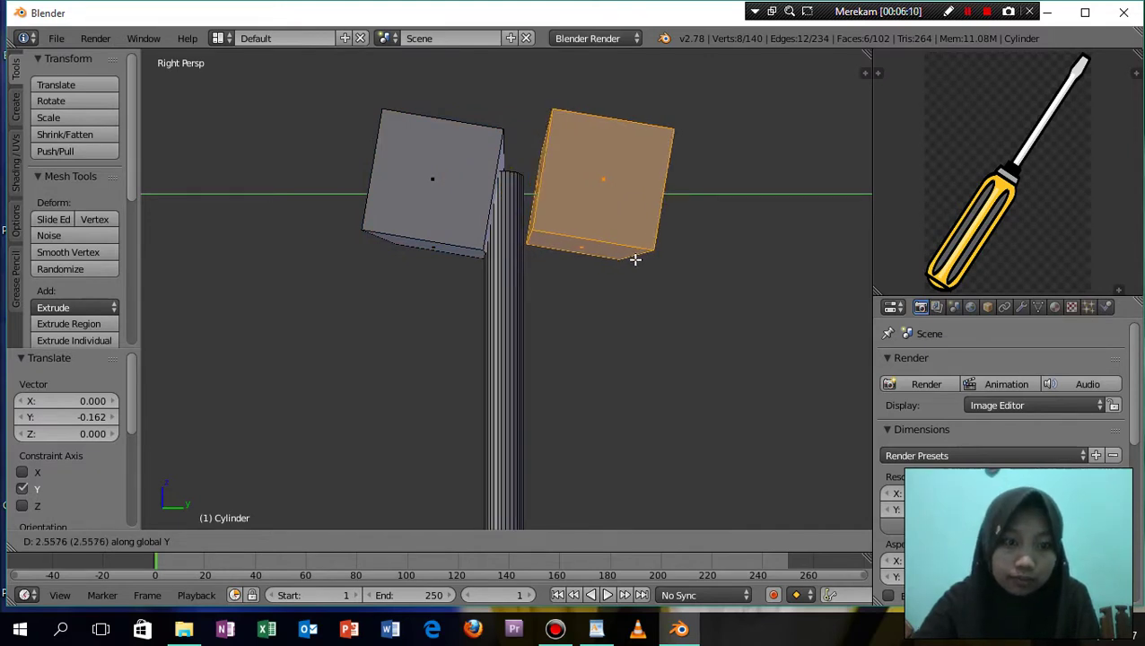
{"action": "left_click", "coordinate": [634, 260]}
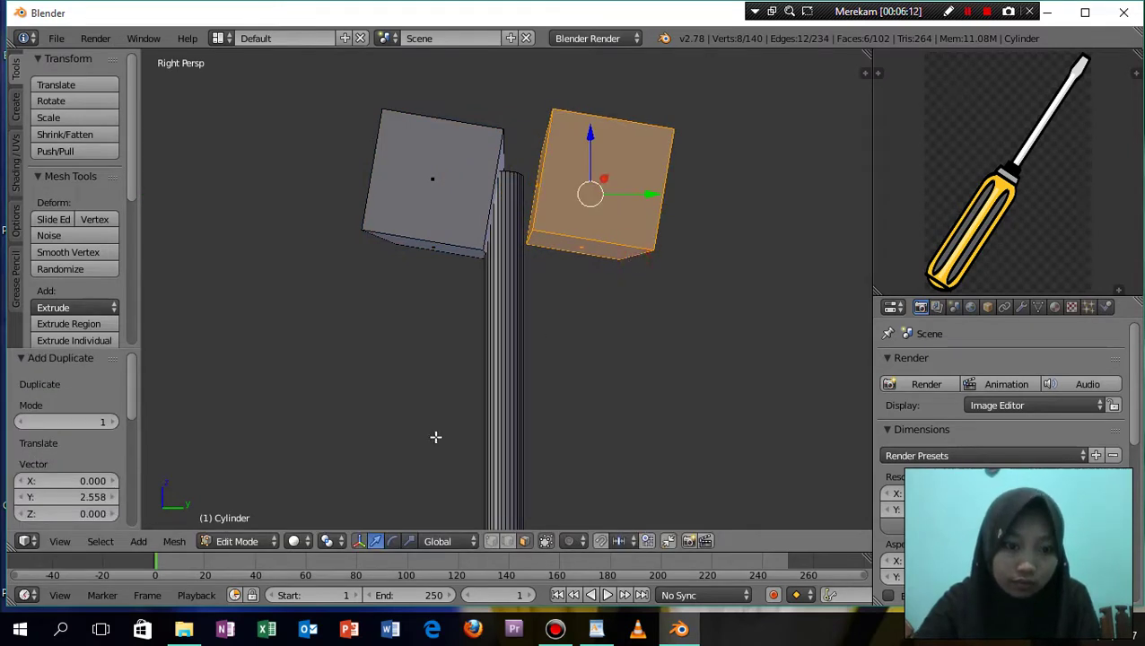
{"action": "left_click", "coordinate": [267, 544]}
{"action": "left_click", "coordinate": [252, 521]}
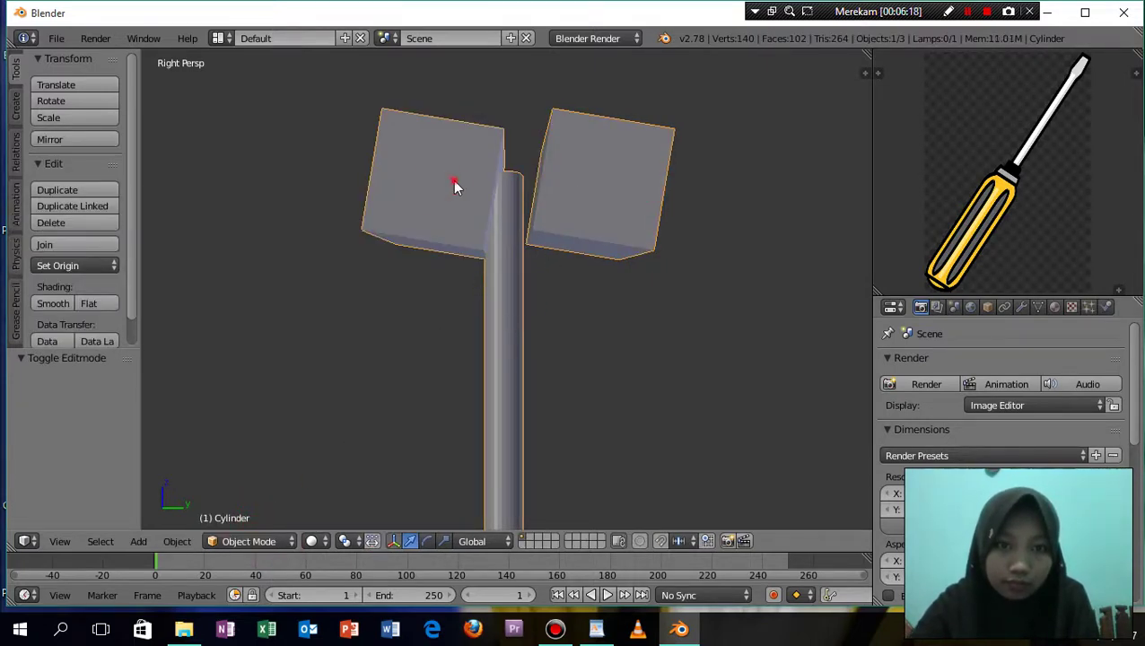
{"action": "left_click", "coordinate": [606, 192]}
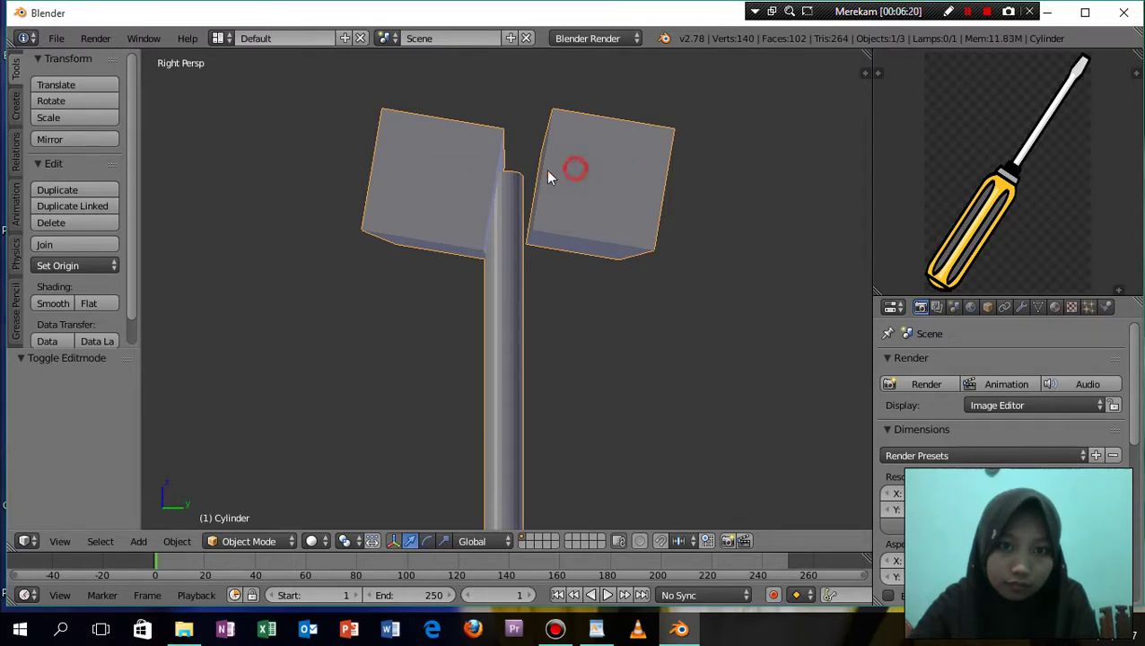
{"action": "left_click", "coordinate": [243, 541]}
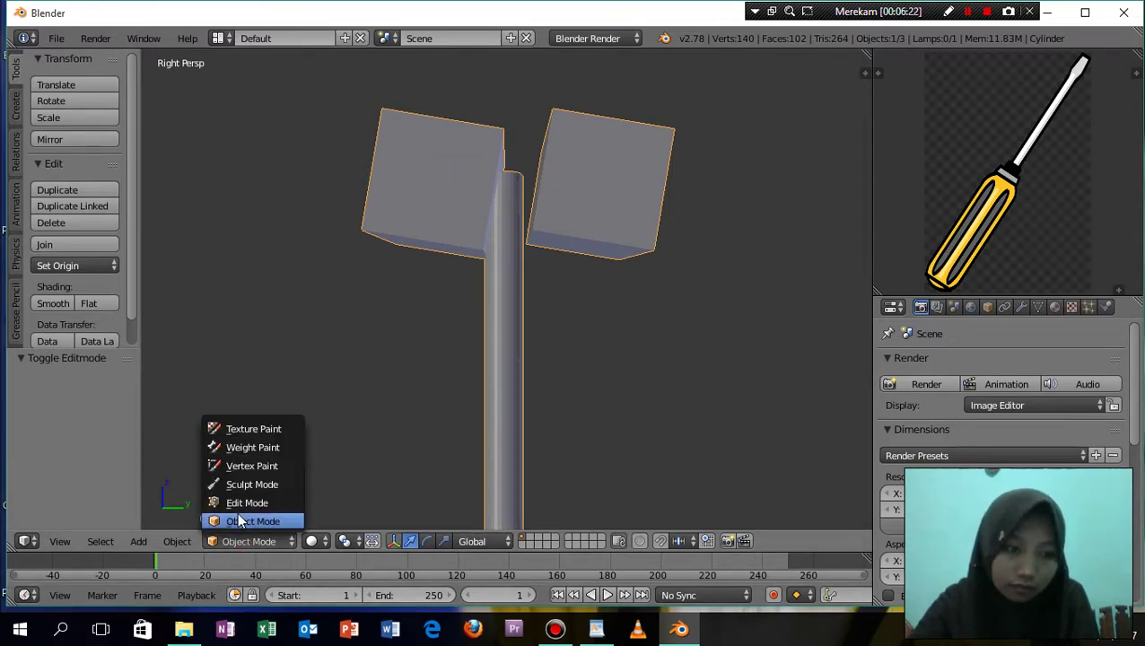
{"action": "left_click", "coordinate": [247, 503]}
Select the left cube's linked faces and delete them
{"action": "right_click", "coordinate": [448, 199]}
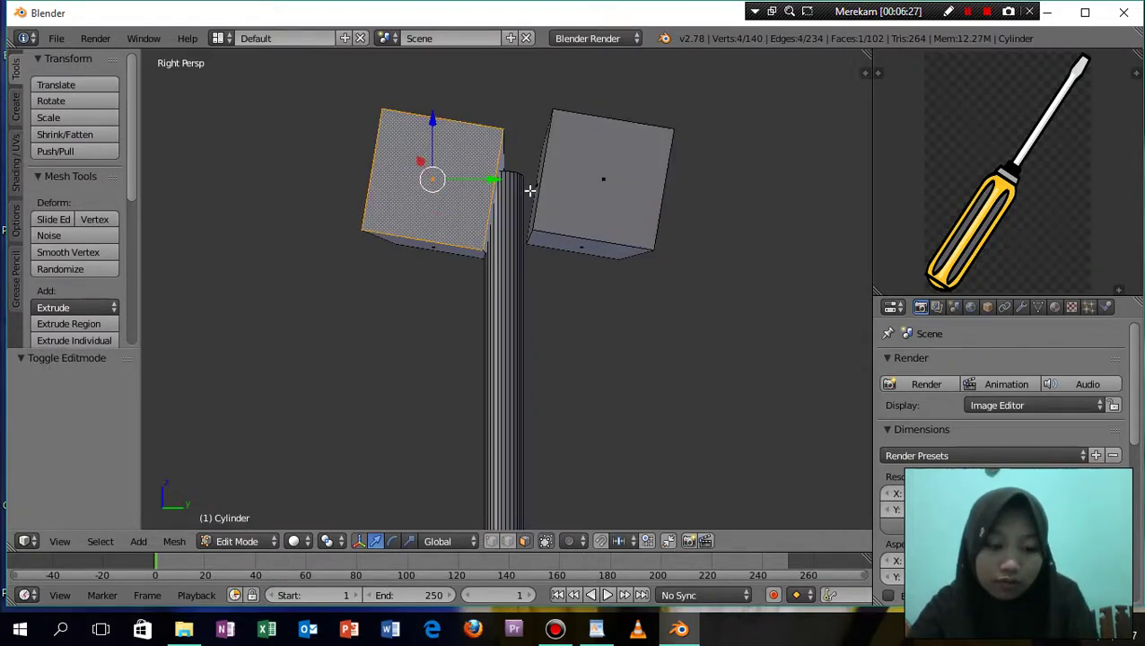
{"action": "key", "text": "l"}
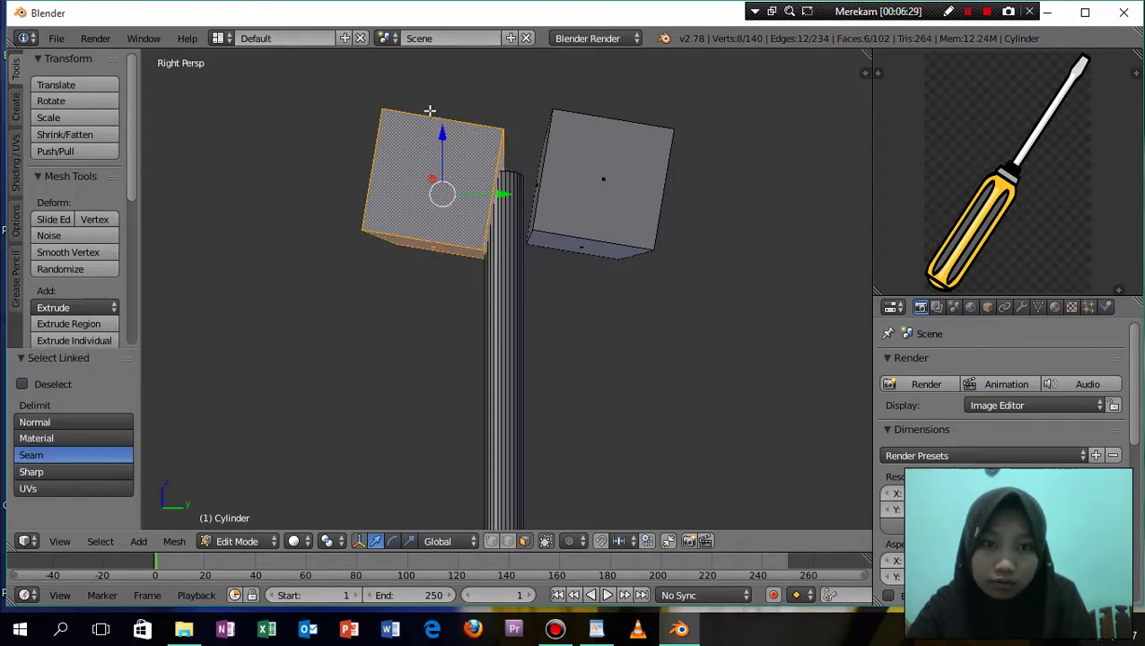
{"action": "mouse_move", "coordinate": [489, 186]}
{"action": "middle_mouse_down"}
{"action": "mouse_move", "coordinate": [462, 310]}
{"action": "mouse_move", "coordinate": [459, 228]}
{"action": "middle_mouse_up"}
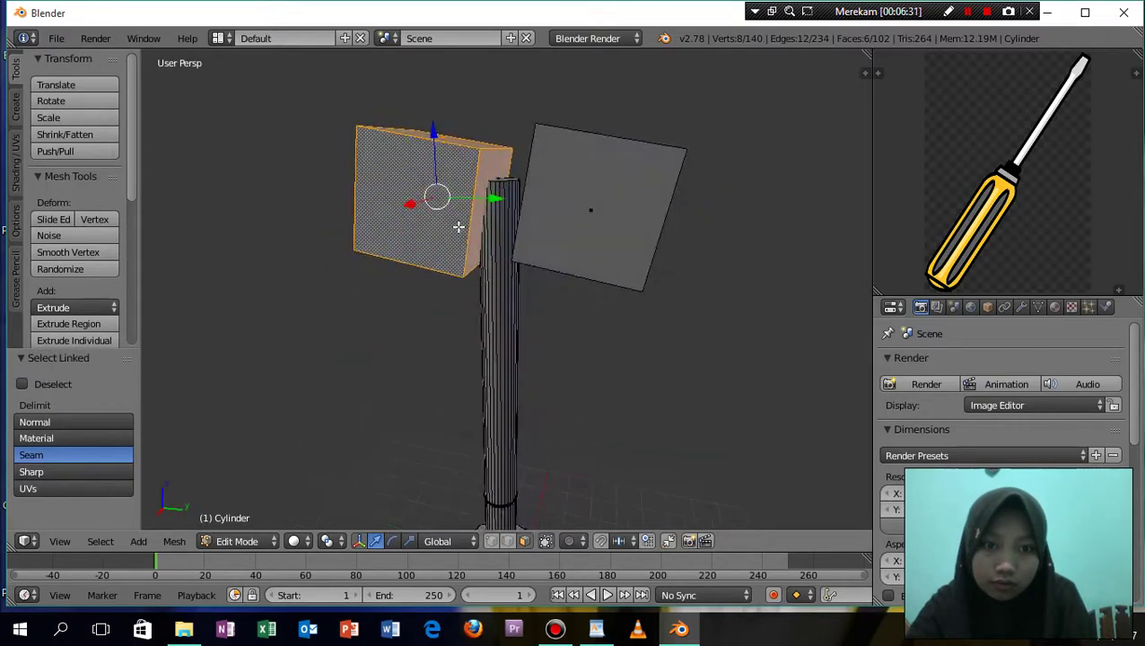
{"action": "key", "text": "x"}
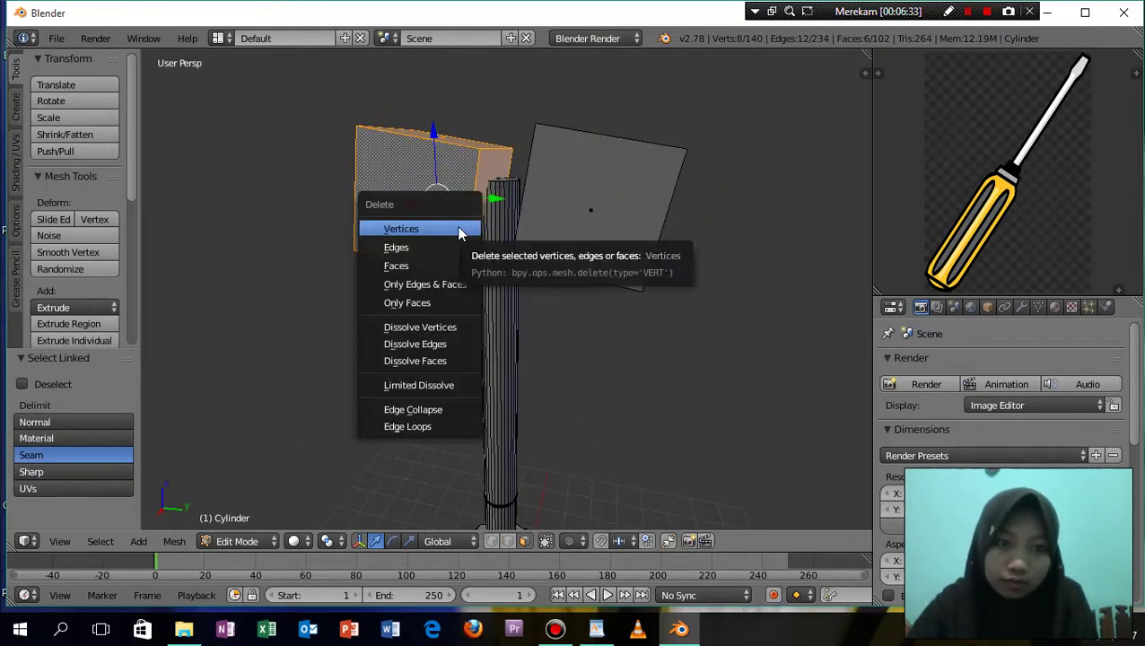
{"action": "left_click", "coordinate": [438, 266]}
{"action": "mouse_move", "coordinate": [454, 186]}
{"action": "middle_mouse_down"}
{"action": "mouse_move", "coordinate": [503, 191]}
{"action": "mouse_move", "coordinate": [487, 172]}
{"action": "middle_mouse_up"}
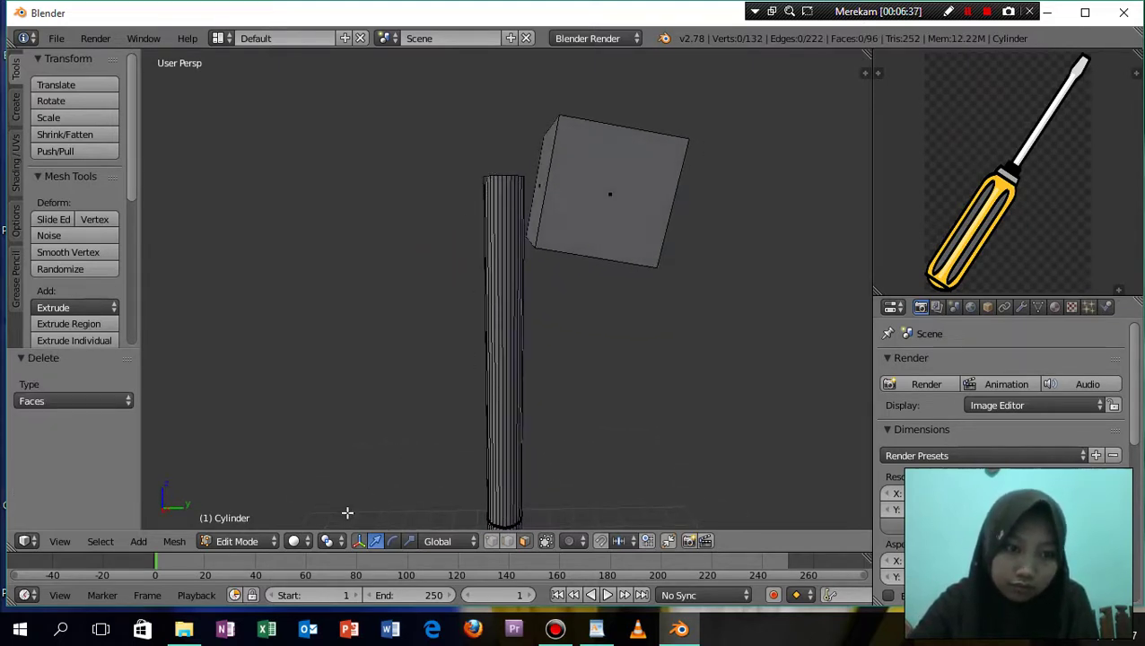
Delete the remaining cube's faces, leaving only the cylinder at 124 vertices
{"action": "left_click", "coordinate": [224, 541]}
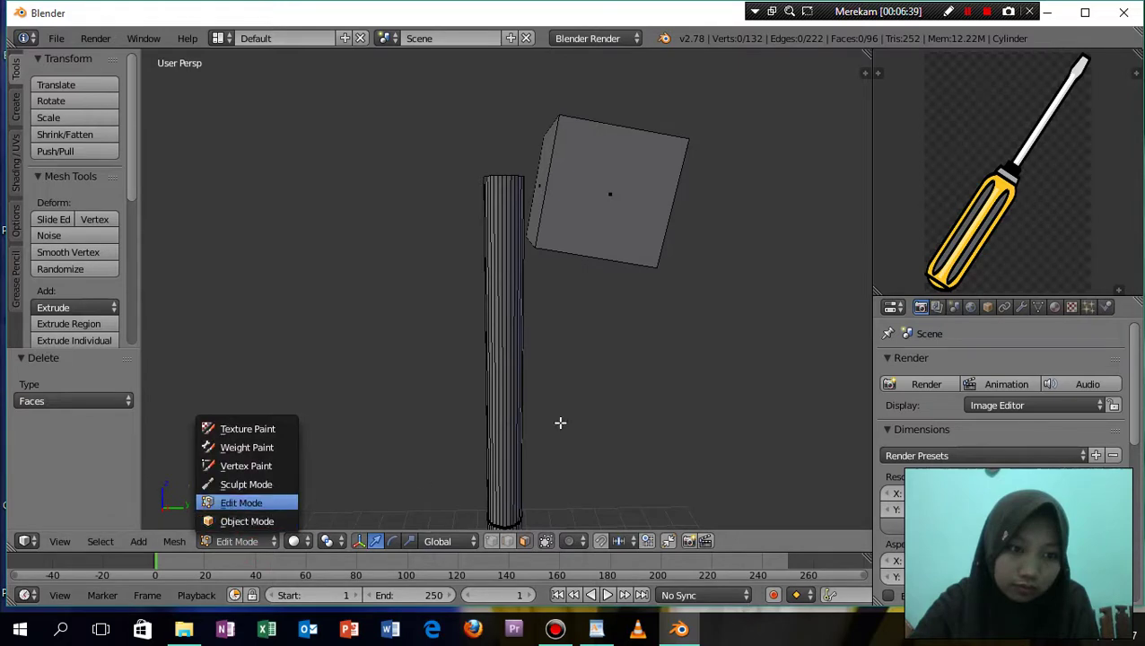
{"action": "right_click", "coordinate": [599, 227]}
{"action": "left_click", "coordinate": [599, 226]}
{"action": "middle_click_drag", "start_coordinate": [598, 218], "coordinate": [596, 350]}
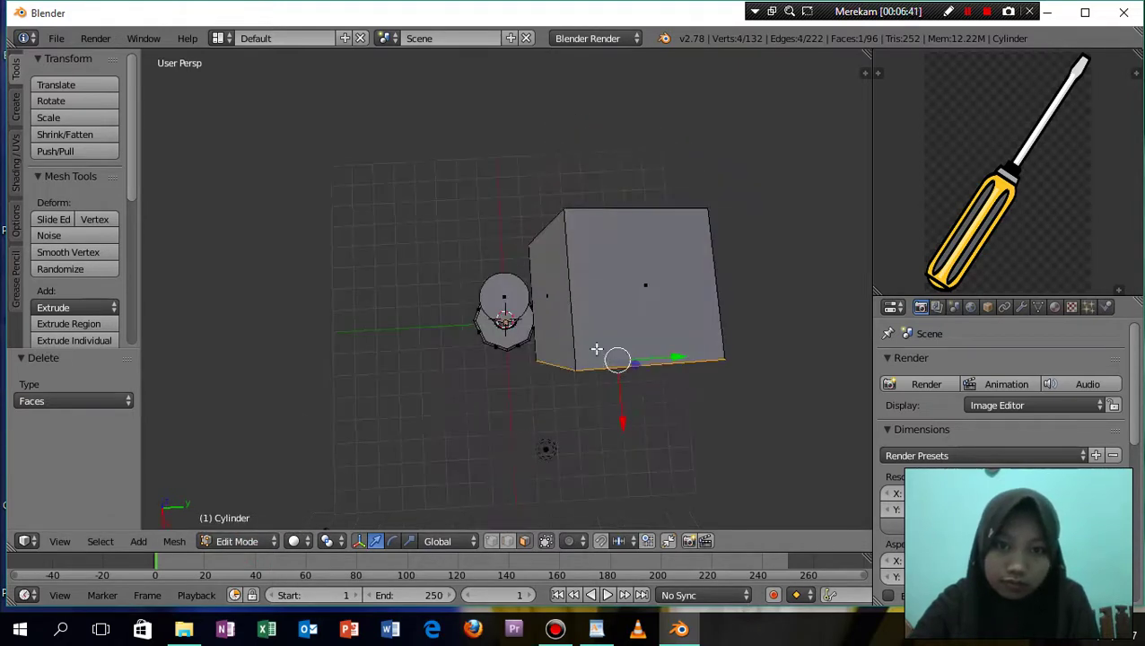
{"action": "key", "text": "l"}
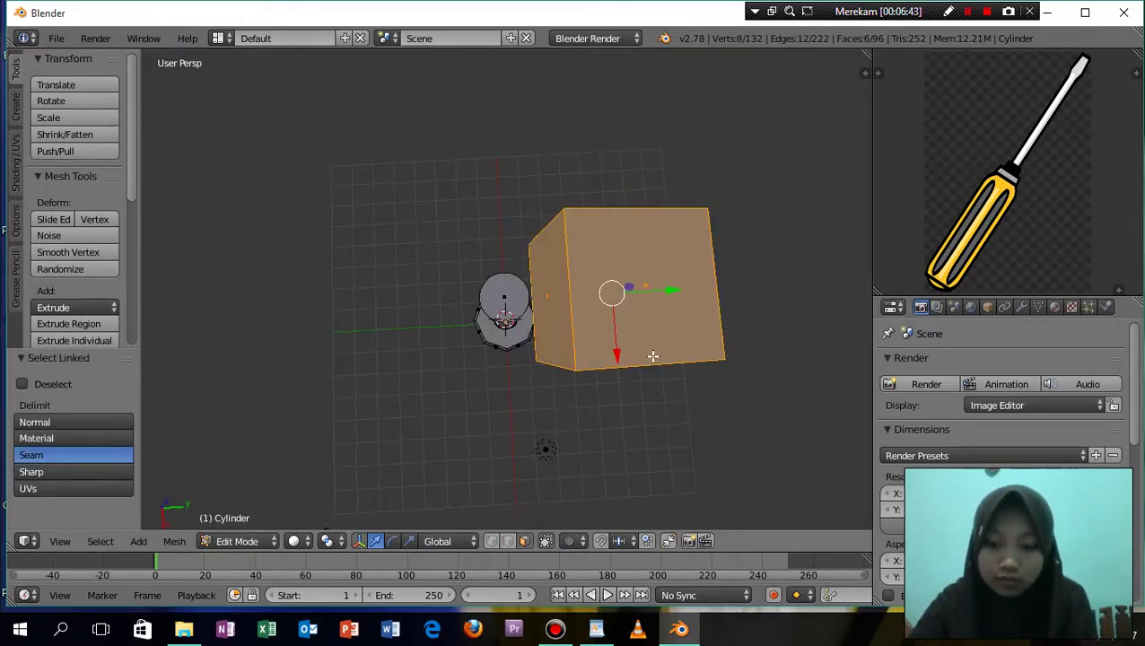
{"action": "key", "text": "x"}
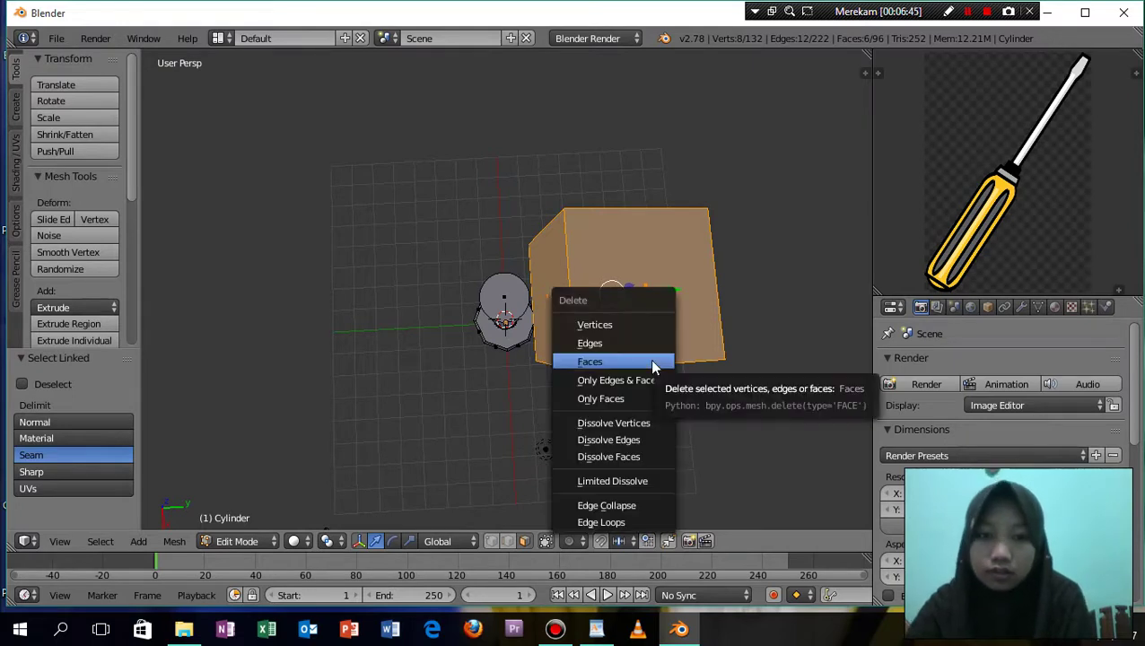
{"action": "left_click", "coordinate": [653, 364]}
{"action": "mouse_move", "coordinate": [649, 363]}
{"action": "middle_mouse_down"}
{"action": "mouse_move", "coordinate": [639, 225]}
{"action": "mouse_move", "coordinate": [625, 207]}
{"action": "middle_mouse_up"}
Return to Object Mode, deselect everything, frame the screwdriver, and bring up the Add menu
{"action": "left_click", "coordinate": [272, 537]}
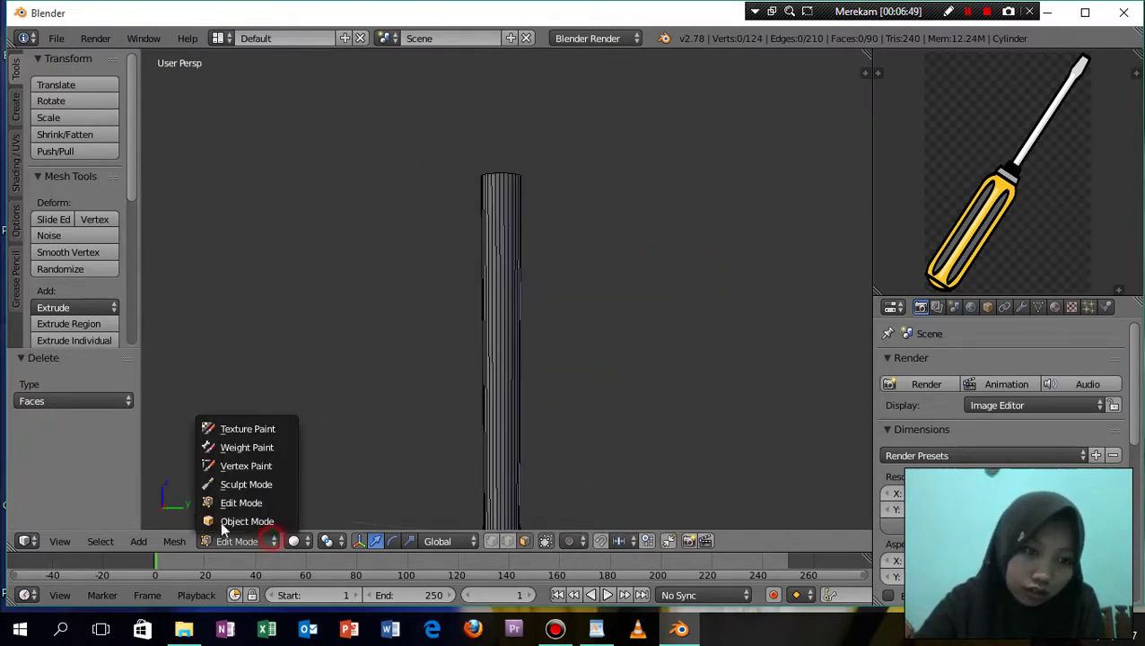
{"action": "left_click", "coordinate": [221, 522]}
{"action": "mouse_move", "coordinate": [680, 336]}
{"action": "middle_mouse_down"}
{"action": "mouse_move", "coordinate": [665, 362]}
{"action": "mouse_move", "coordinate": [616, 249]}
{"action": "mouse_move", "coordinate": [632, 325]}
{"action": "middle_mouse_up"}
{"action": "key", "text": "a"}
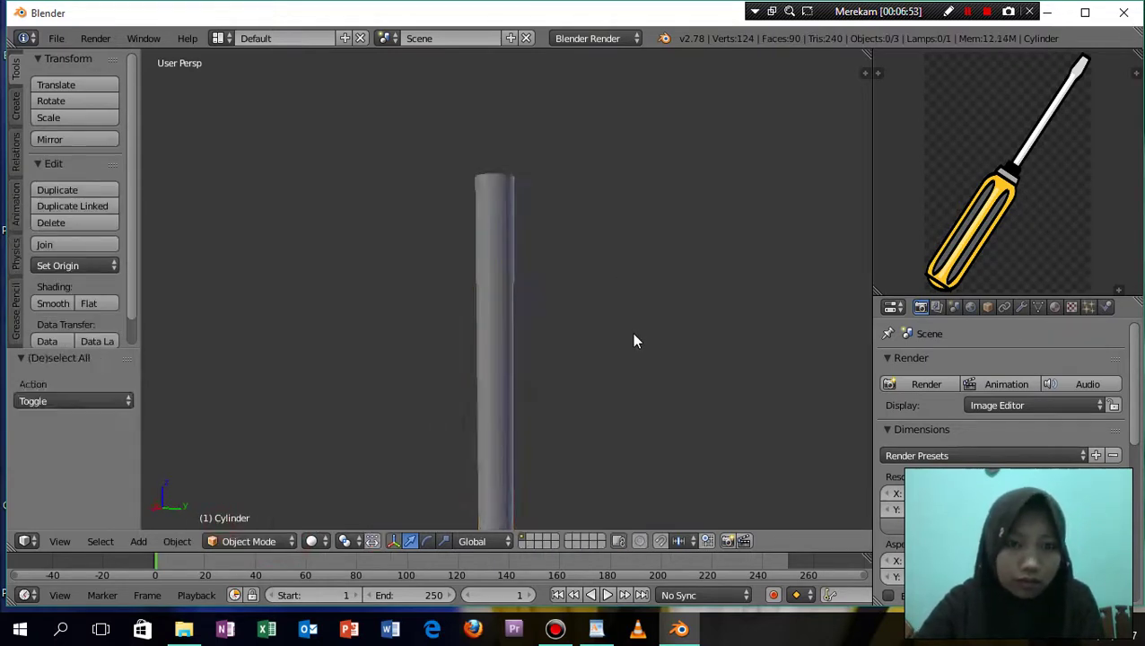
{"action": "scroll", "coordinate": [600, 316], "scroll_direction": "down", "scroll_amount": 5}
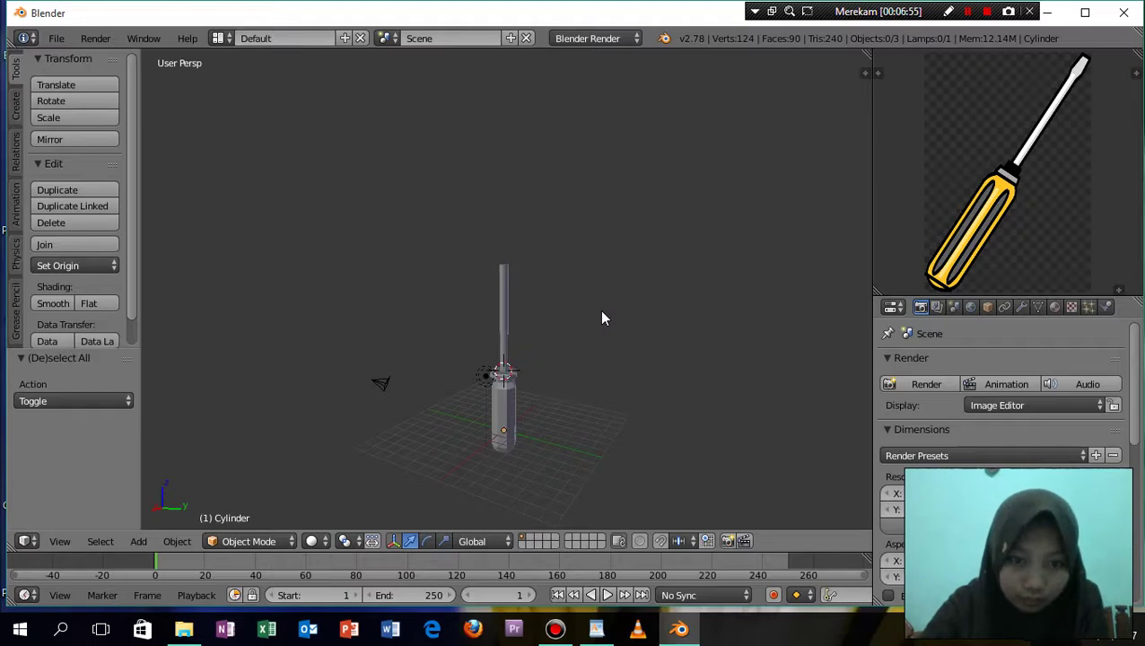
{"action": "mouse_move", "coordinate": [601, 316]}
{"action": "middle_mouse_down"}
{"action": "mouse_move", "coordinate": [472, 260]}
{"action": "mouse_move", "coordinate": [393, 312]}
{"action": "mouse_move", "coordinate": [691, 314]}
{"action": "mouse_move", "coordinate": [685, 289]}
{"action": "mouse_move", "coordinate": [672, 288]}
{"action": "middle_mouse_up"}
{"action": "scroll", "coordinate": [671, 288], "scroll_direction": "up", "scroll_amount": 3}
{"action": "scroll", "coordinate": [672, 288], "scroll_direction": "up", "scroll_amount": 2}
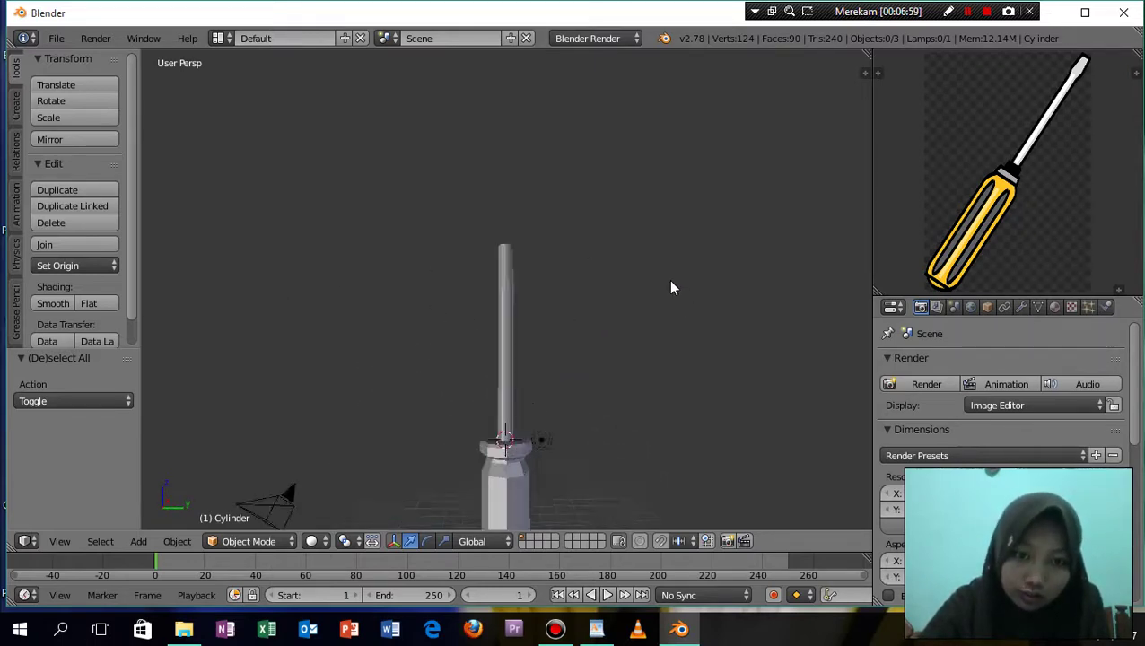
{"action": "left_click", "coordinate": [138, 541]}
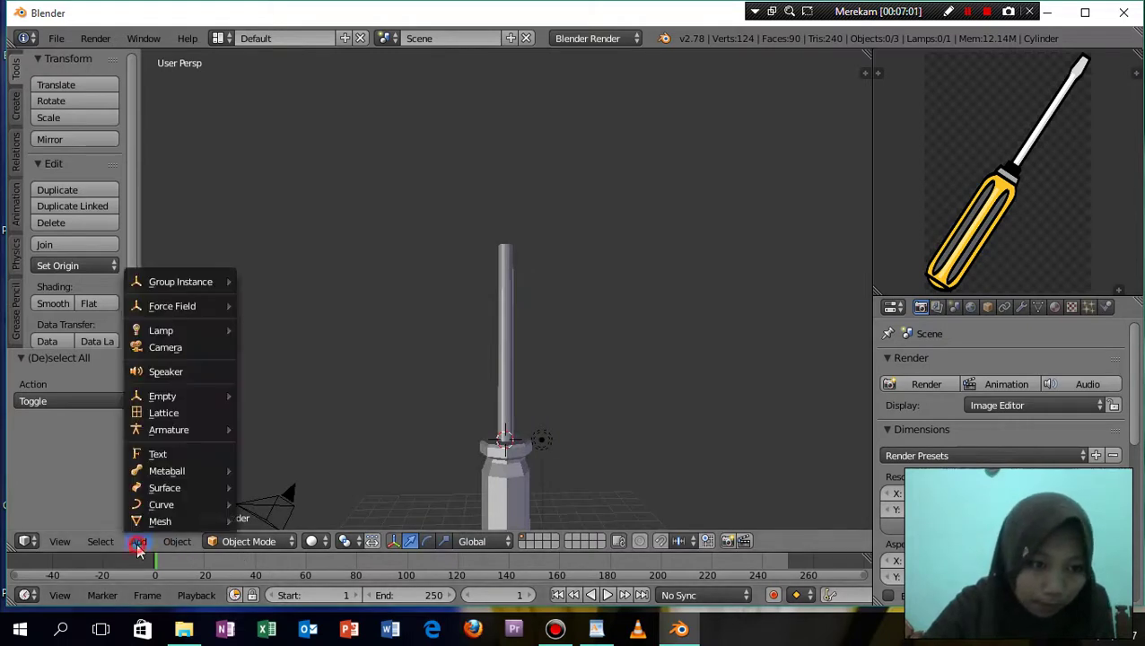
{"action": "mouse_move", "coordinate": [180, 521]}
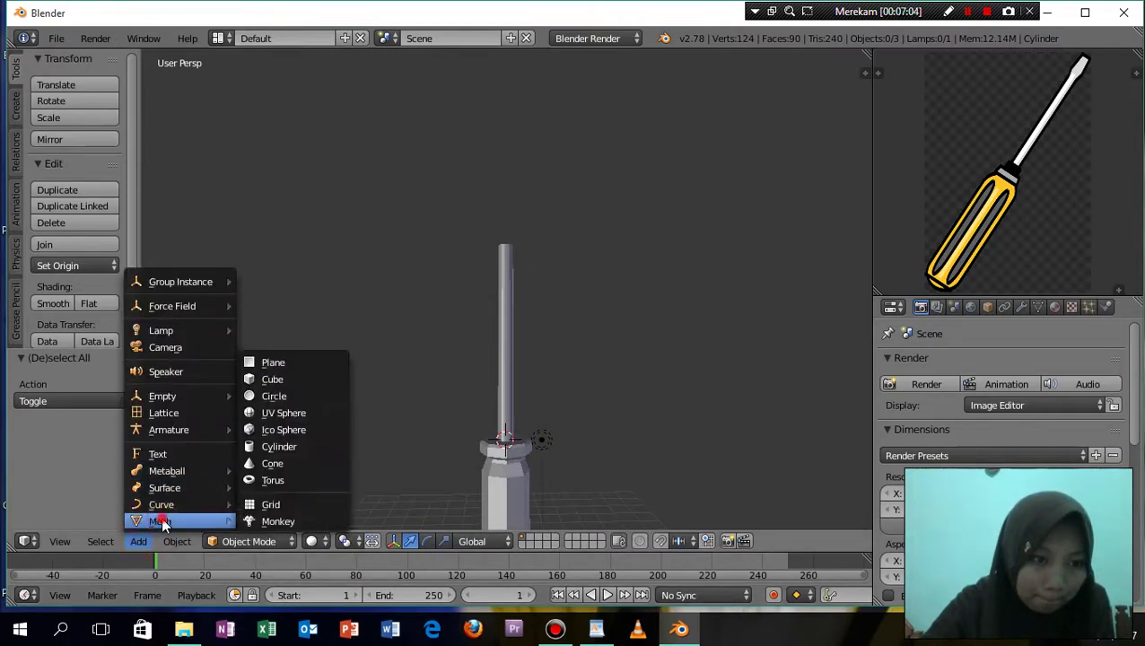
Add a new cube and raise it above the shaft, checking its position from top view
{"action": "left_click", "coordinate": [278, 379]}
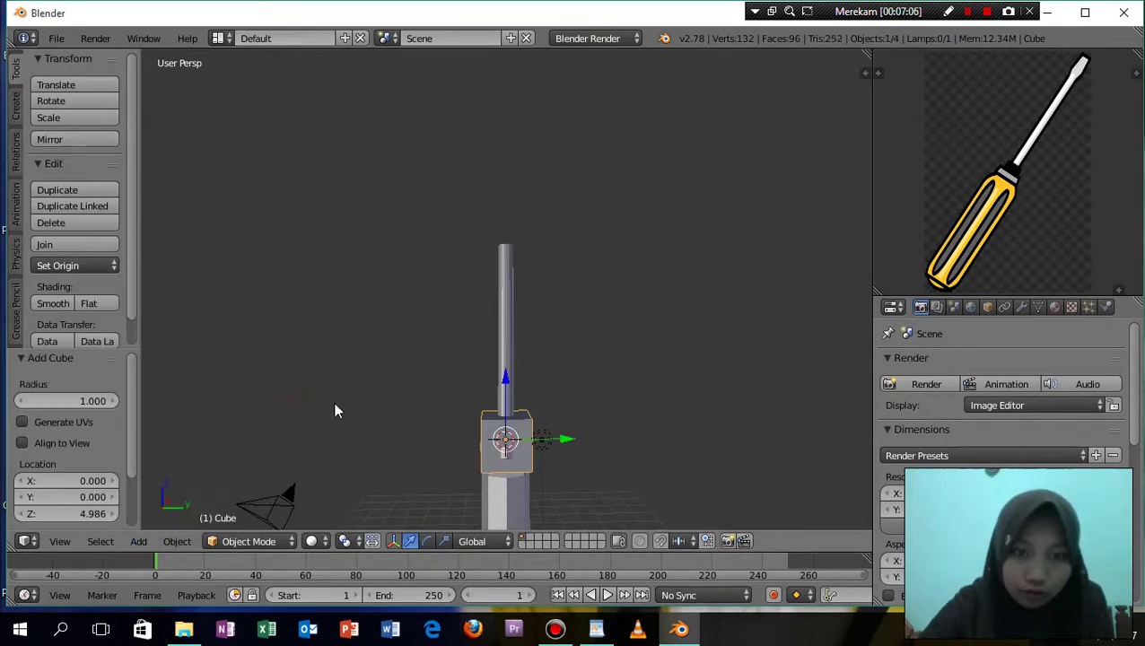
{"action": "left_click_drag", "start_coordinate": [507, 381], "coordinate": [511, 138]}
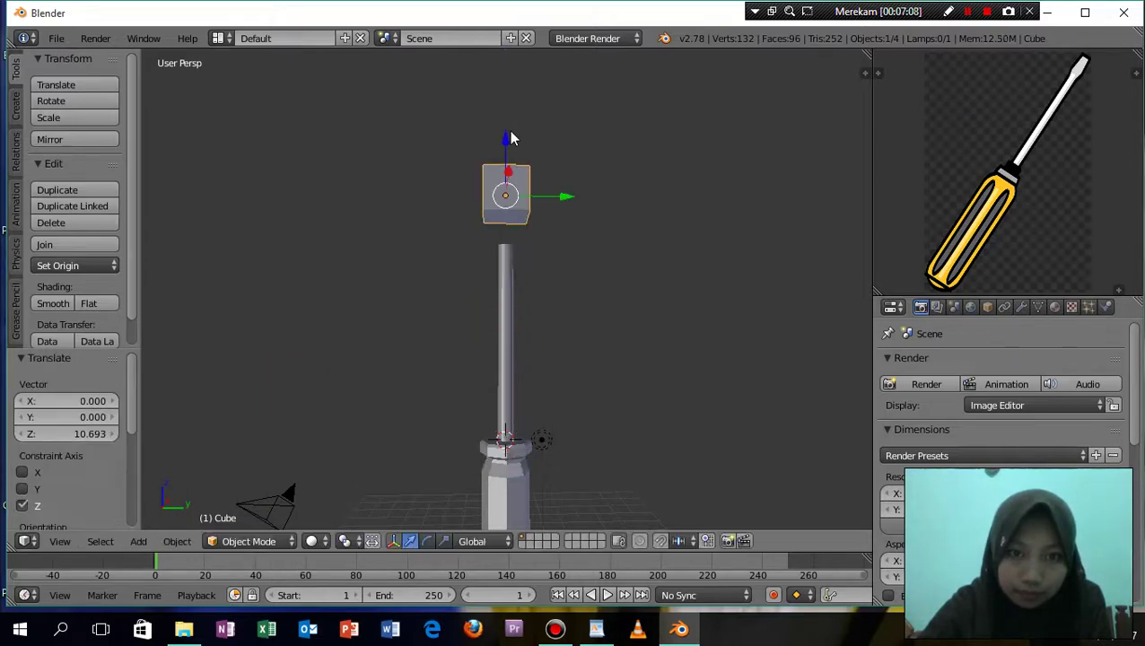
{"action": "left_click_drag", "start_coordinate": [568, 201], "coordinate": [544, 208]}
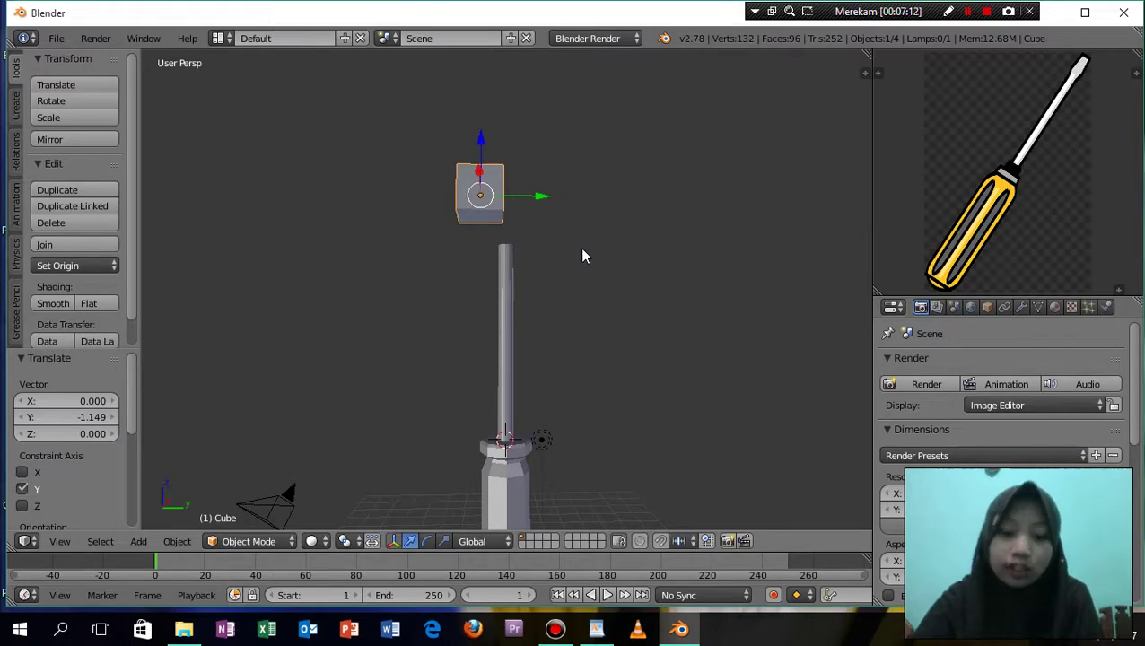
{"action": "key", "text": "KP_7"}
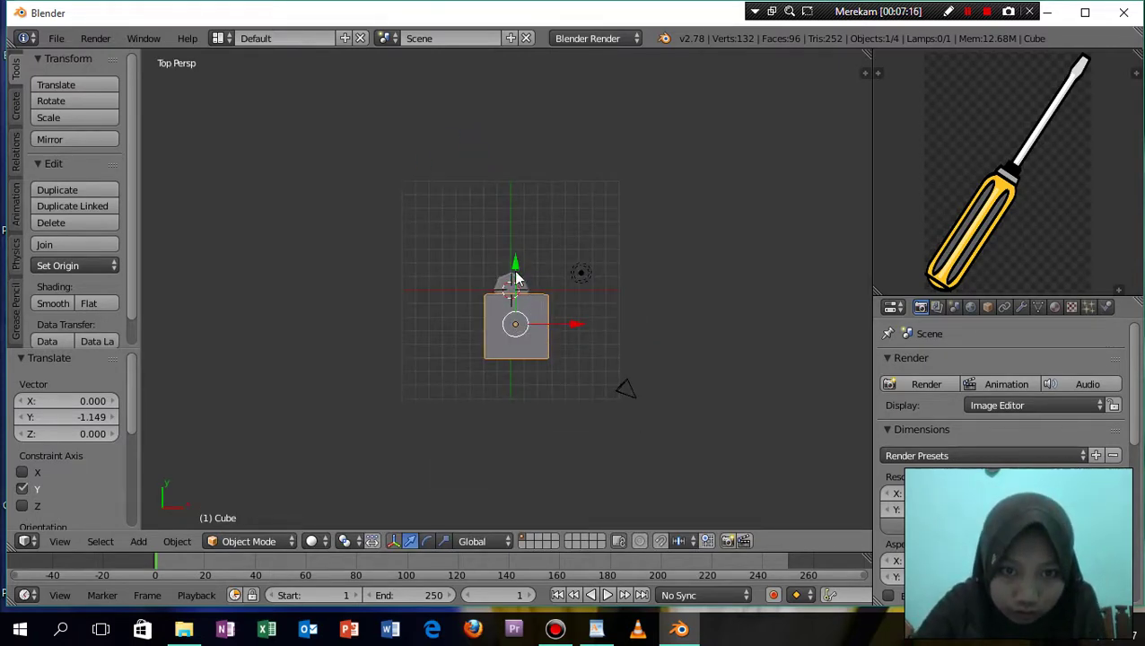
{"action": "scroll", "coordinate": [513, 270], "scroll_direction": "up", "scroll_amount": 3}
{"action": "scroll", "coordinate": [519, 281], "scroll_direction": "up", "scroll_amount": 2}
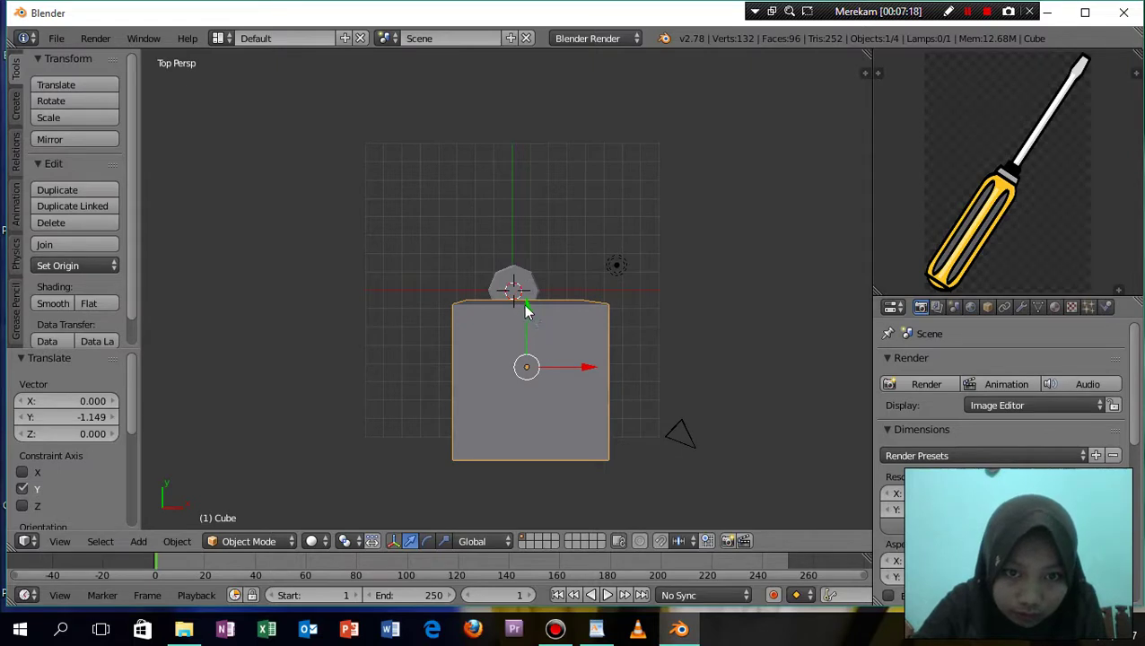
{"action": "left_click_drag", "start_coordinate": [527, 310], "coordinate": [527, 302]}
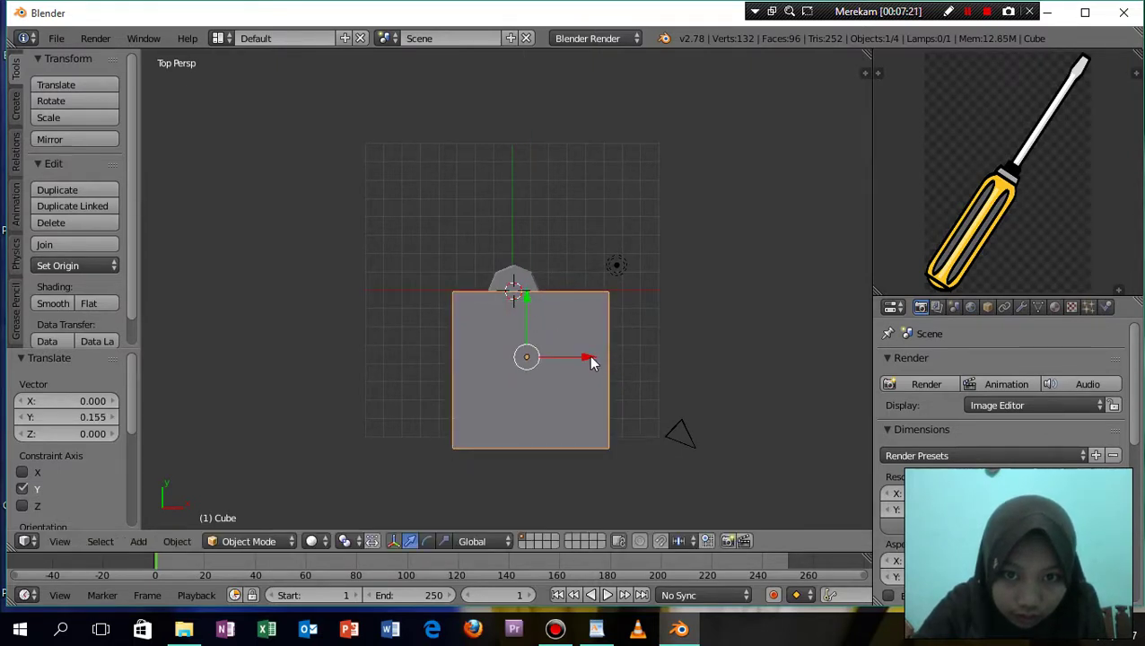
{"action": "left_click_drag", "start_coordinate": [595, 357], "coordinate": [580, 357]}
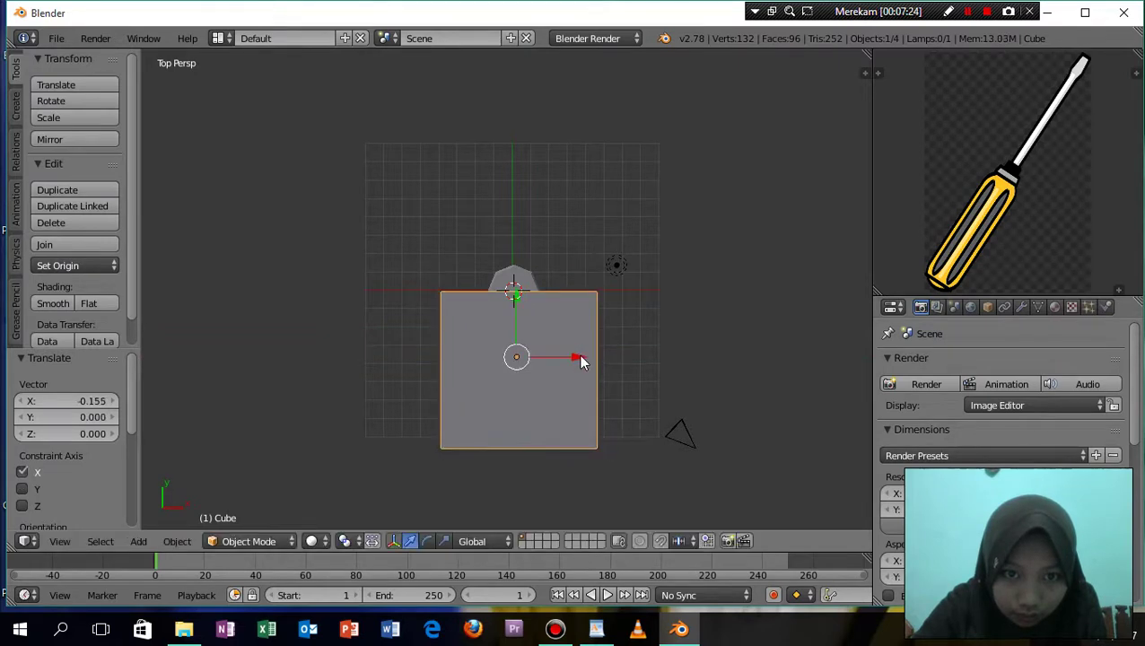
Scale the cube to 0.827 and slide it 0.181 along Y over the shaft
{"action": "key", "text": "s"}
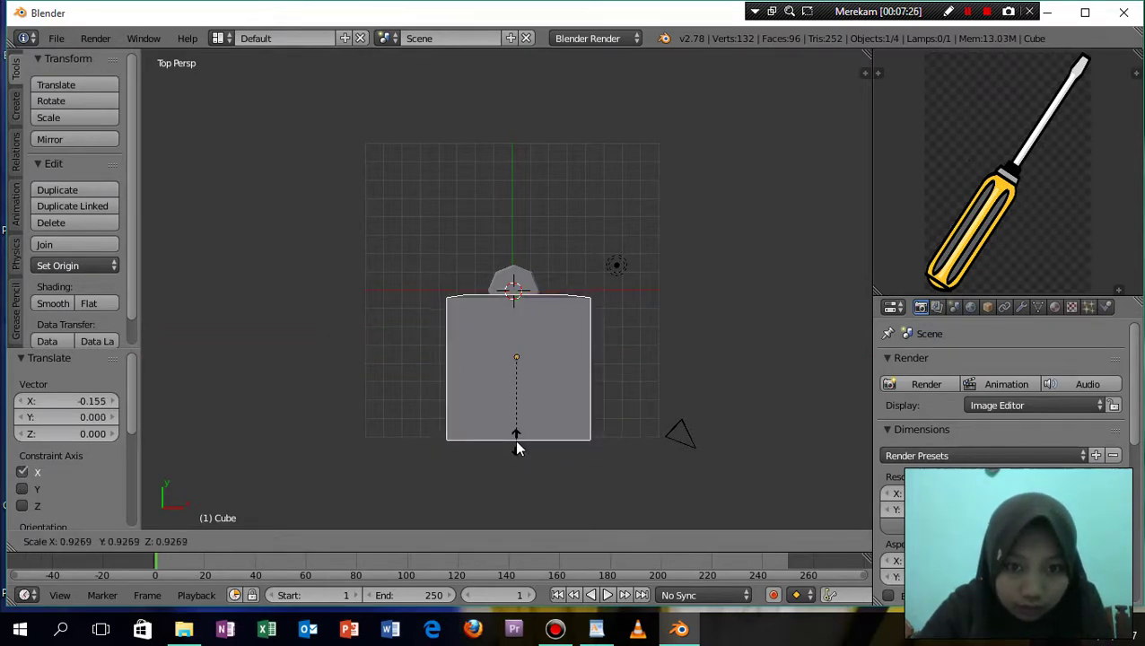
{"action": "left_click", "coordinate": [517, 429]}
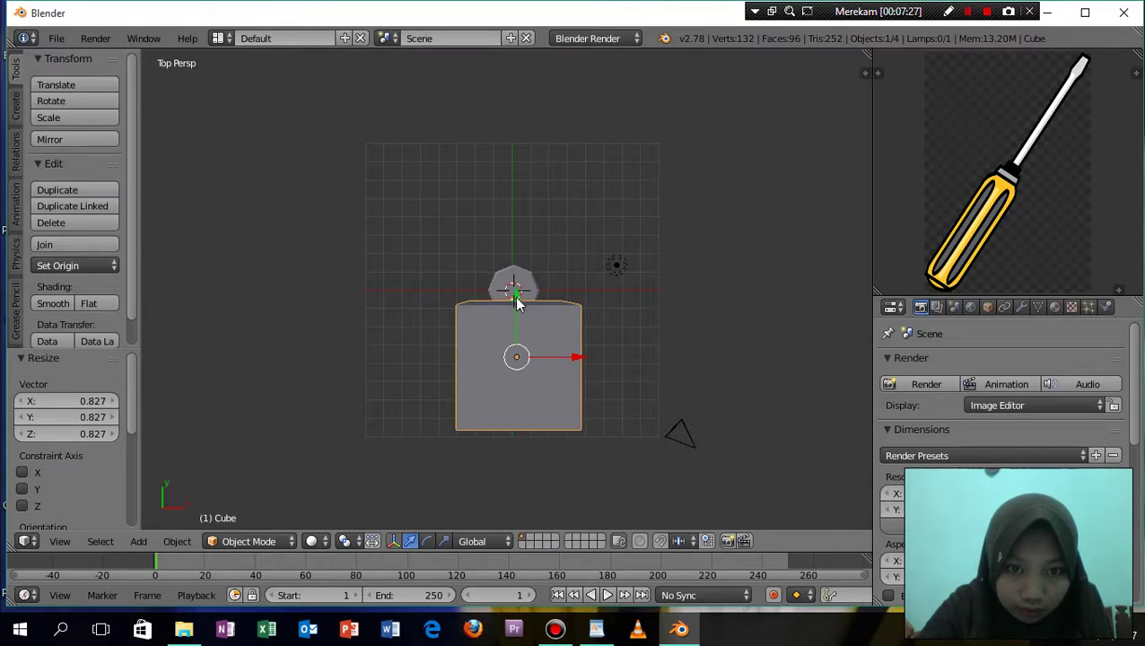
{"action": "left_click_drag", "start_coordinate": [518, 303], "coordinate": [518, 289]}
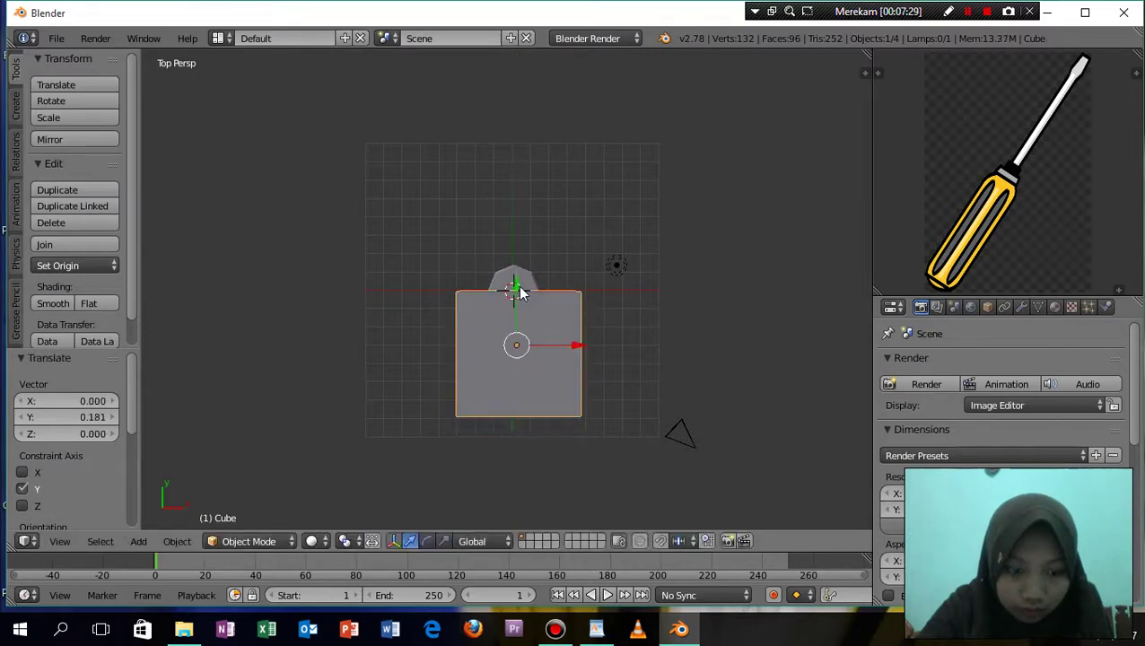
{"action": "middle_click_drag", "start_coordinate": [519, 289], "coordinate": [530, 300]}
{"action": "key", "text": "KP_3"}
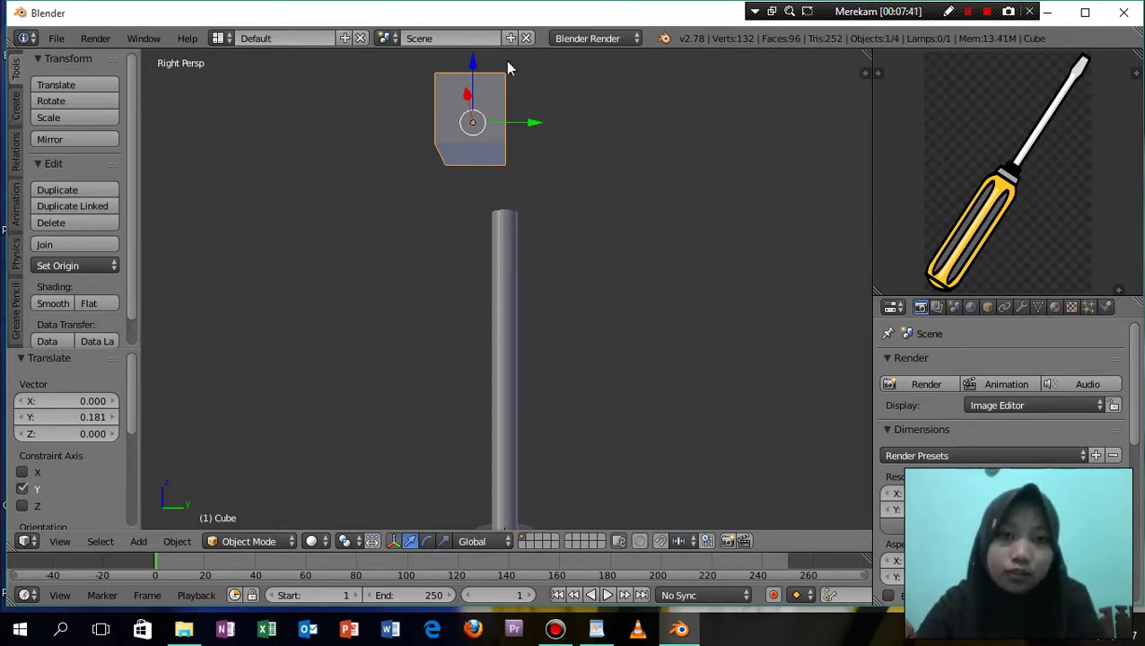
Tilt the cube 15.393° and lower it, shifting -0.181 on Y and -0.161 on Z
{"action": "mouse_move", "coordinate": [471, 63]}
{"action": "left_mouse_down"}
{"action": "mouse_move", "coordinate": [461, 154]}
{"action": "mouse_move", "coordinate": [473, 187]}
{"action": "left_mouse_up"}
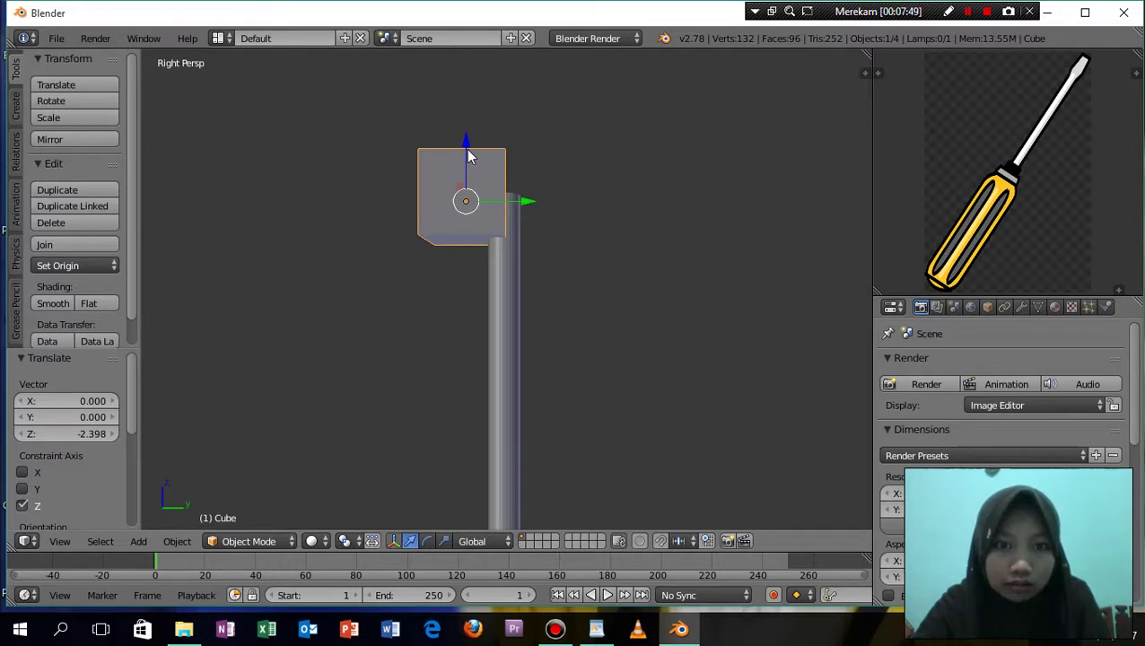
{"action": "key", "text": "r"}
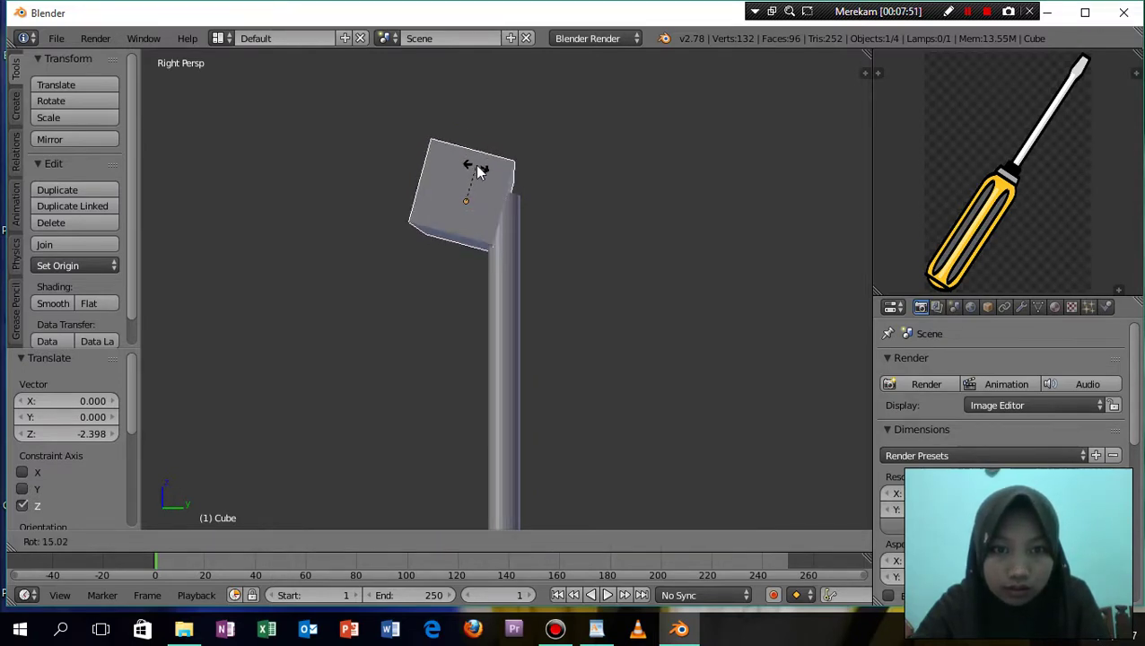
{"action": "left_click", "coordinate": [479, 171]}
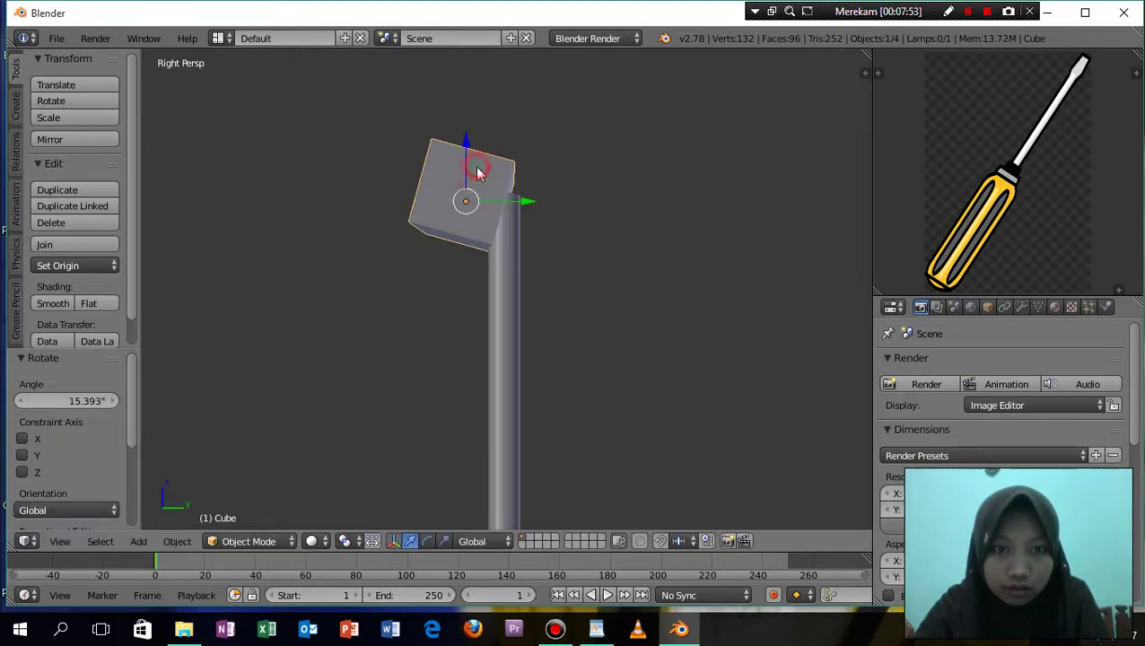
{"action": "left_click_drag", "start_coordinate": [525, 203], "coordinate": [520, 211]}
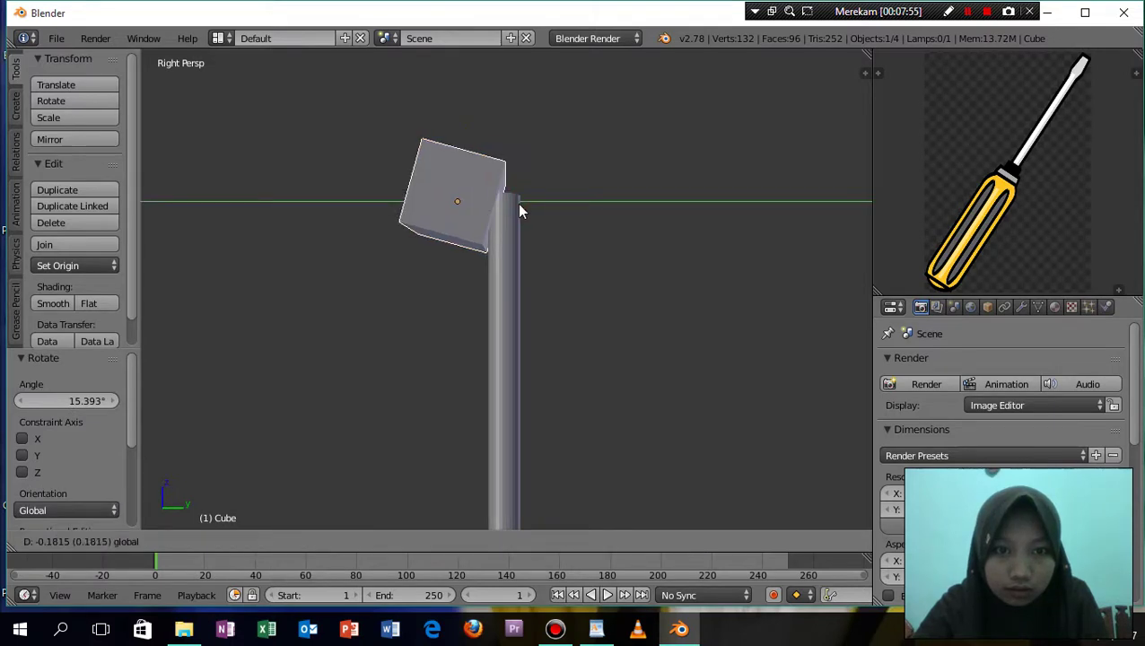
{"action": "left_click_drag", "start_coordinate": [461, 148], "coordinate": [460, 155]}
{"action": "mouse_move", "coordinate": [488, 172]}
{"action": "middle_mouse_down"}
{"action": "mouse_move", "coordinate": [549, 200]}
{"action": "mouse_move", "coordinate": [554, 223]}
{"action": "middle_mouse_up"}
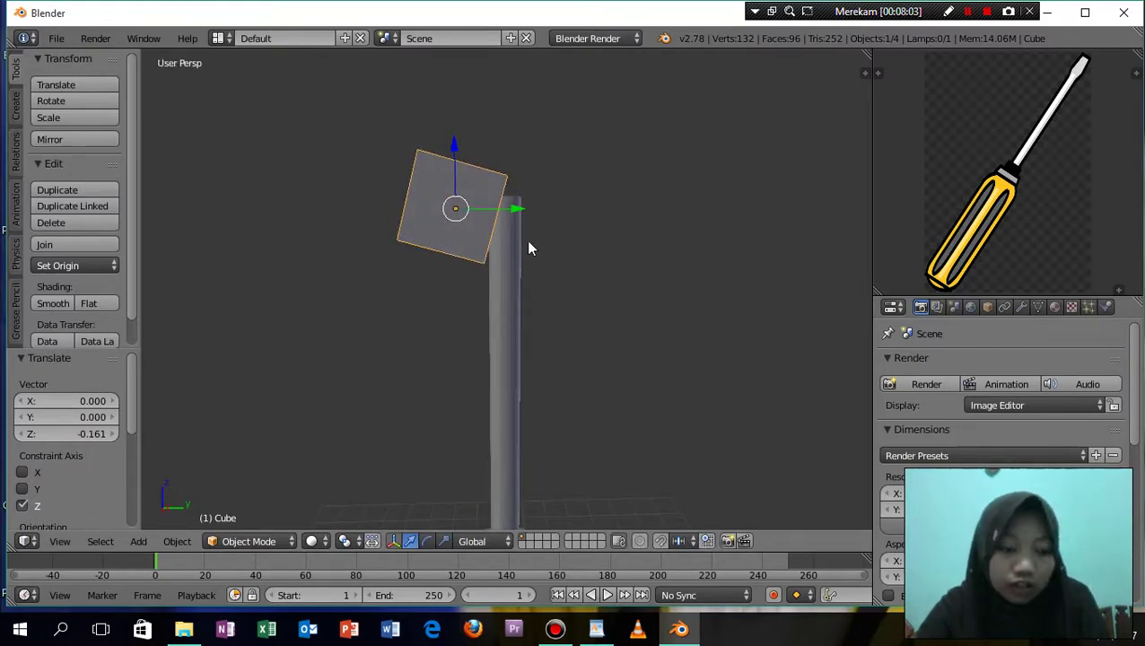
Duplicate the tilted cube along Y and rotate the copy about -32° the opposite way
{"action": "key", "text": "shift+d"}
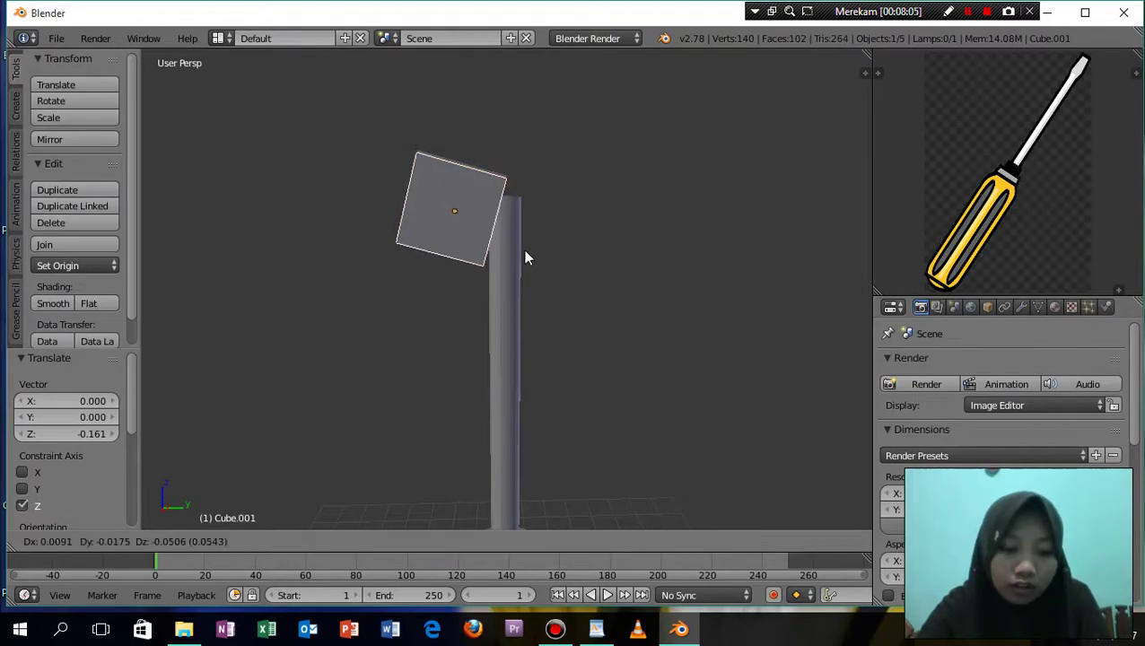
{"action": "key", "text": "y"}
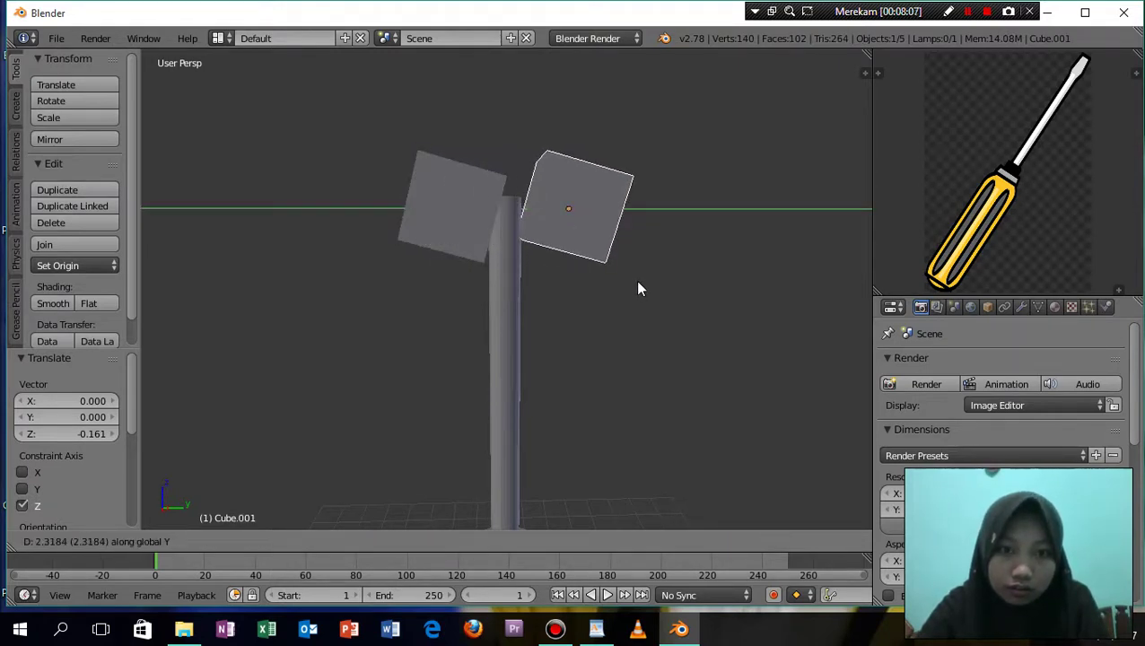
{"action": "left_click", "coordinate": [638, 287]}
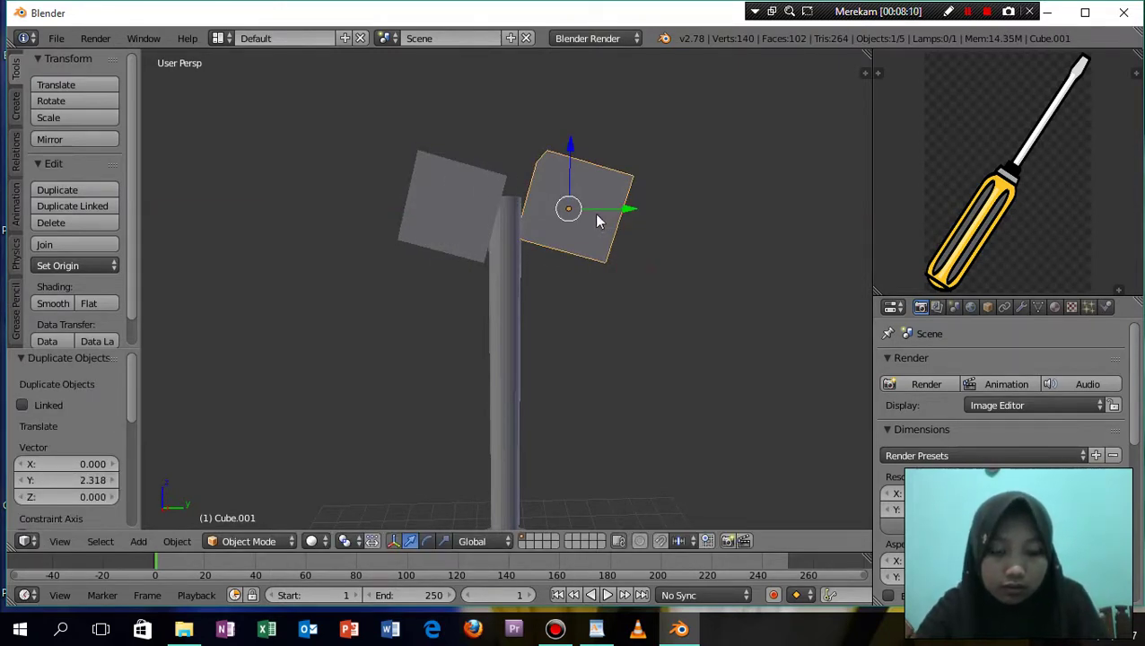
{"action": "key", "text": "r"}
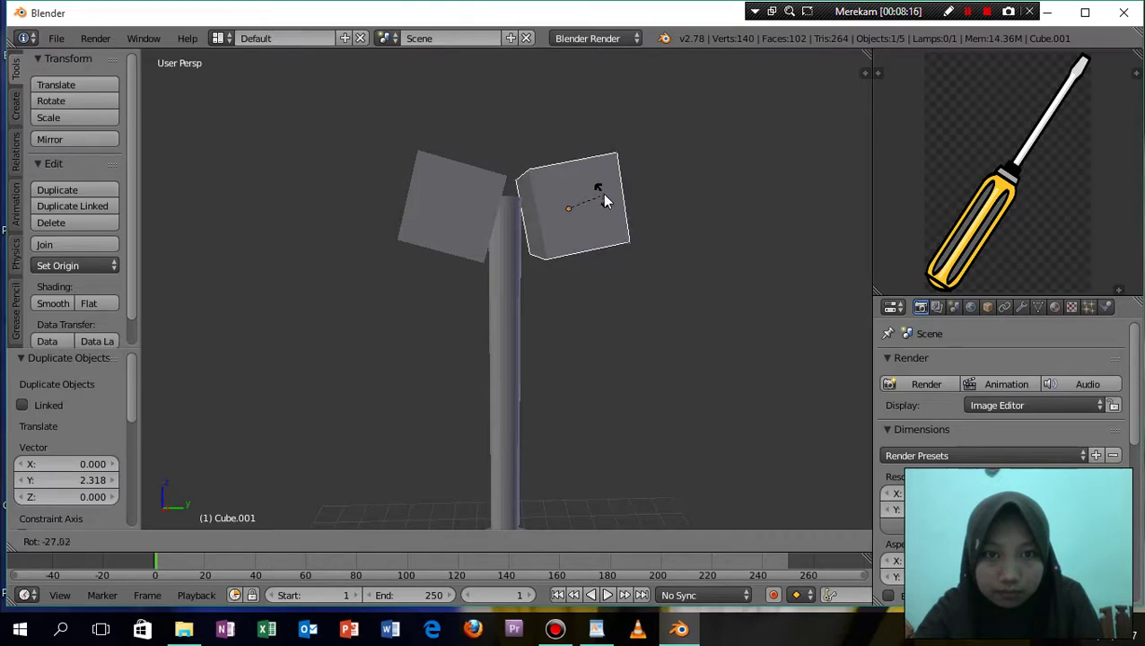
{"action": "left_click", "coordinate": [606, 187]}
{"action": "mouse_move", "coordinate": [619, 227]}
{"action": "middle_mouse_down"}
{"action": "mouse_move", "coordinate": [607, 228]}
{"action": "mouse_move", "coordinate": [617, 227]}
{"action": "middle_mouse_up"}
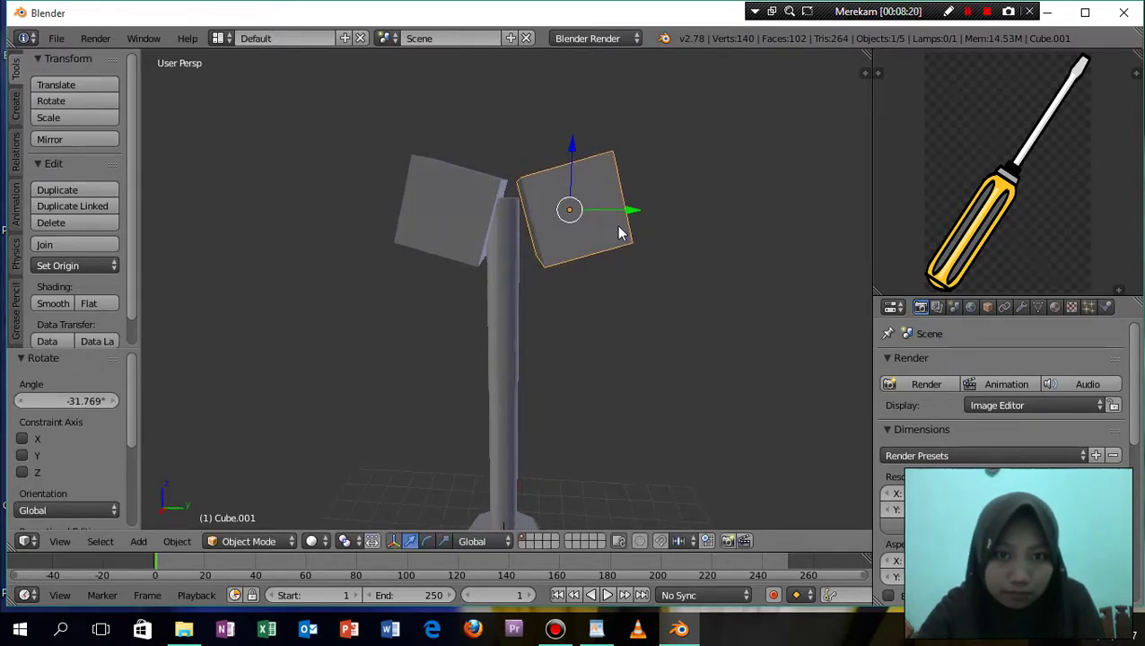
{"action": "left_click_drag", "start_coordinate": [633, 218], "coordinate": [615, 228]}
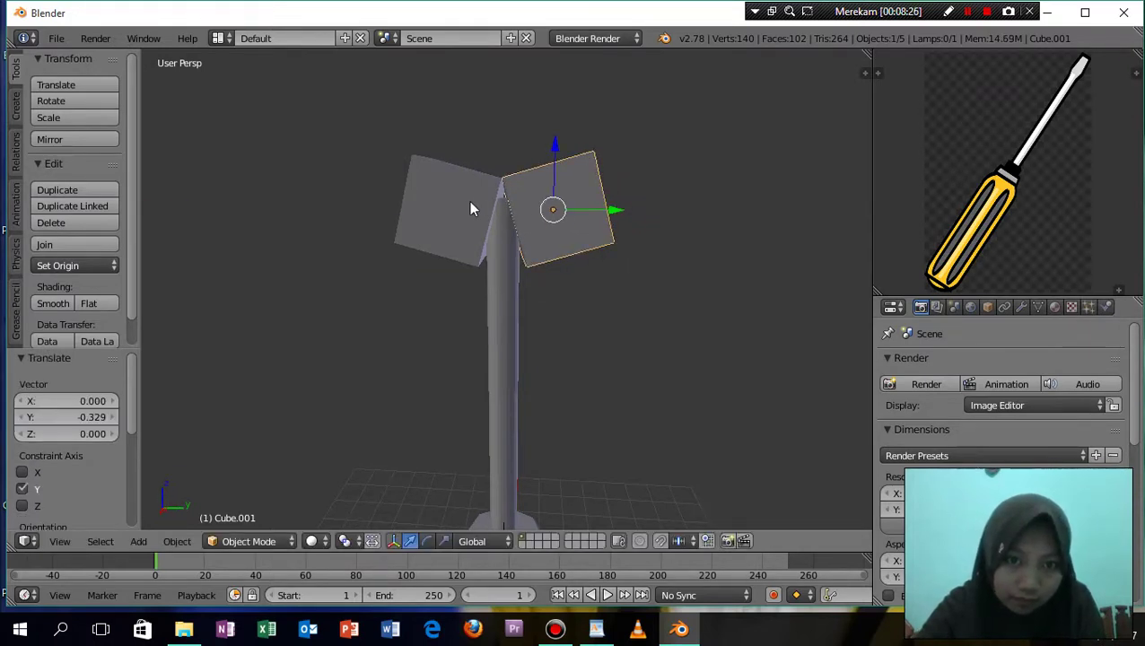
Fine-tune both cubes, nudging the copy -0.051 on Z and -0.068 on Y
{"action": "right_click", "coordinate": [445, 208]}
{"action": "left_click_drag", "start_coordinate": [514, 213], "coordinate": [512, 208]}
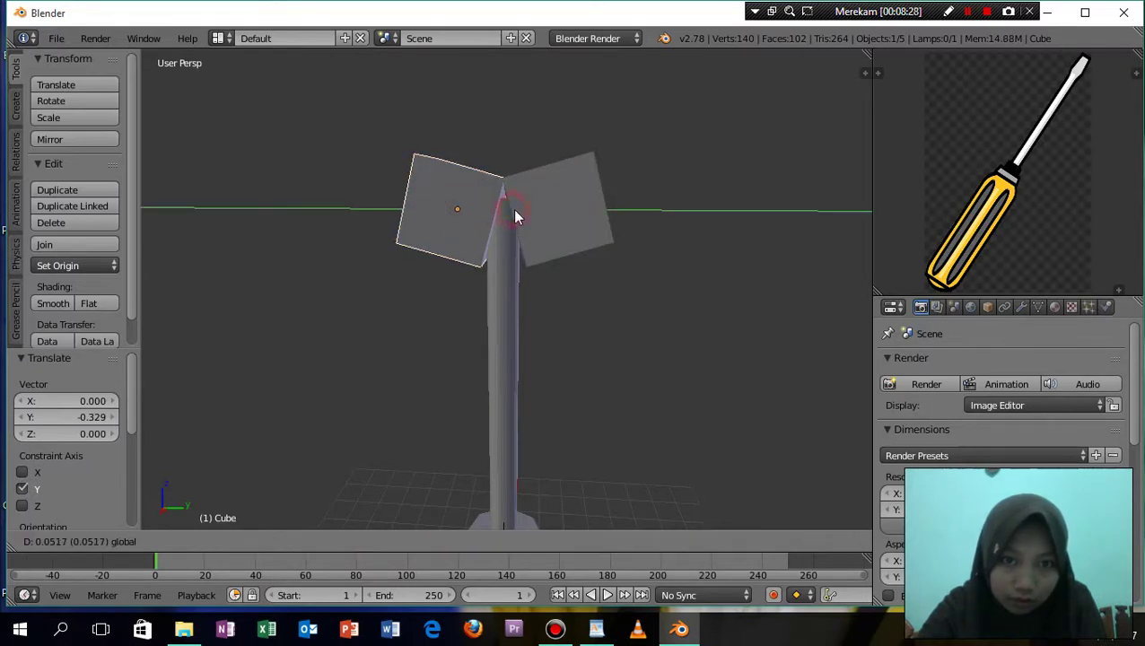
{"action": "right_click", "coordinate": [581, 222]}
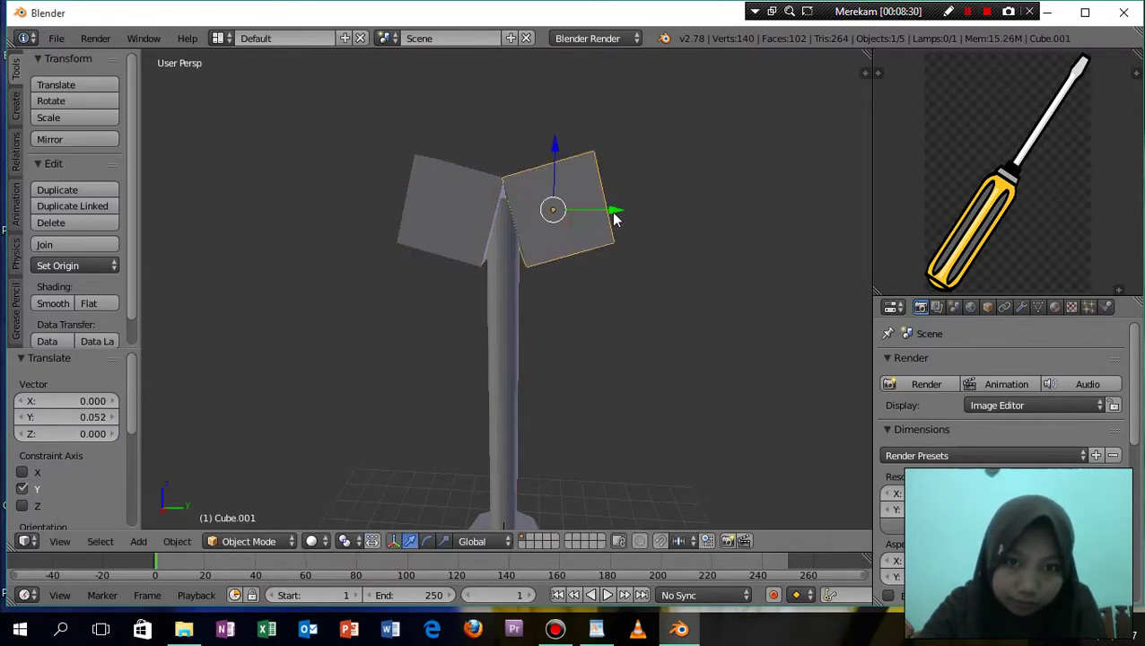
{"action": "left_click_drag", "start_coordinate": [615, 214], "coordinate": [616, 213]}
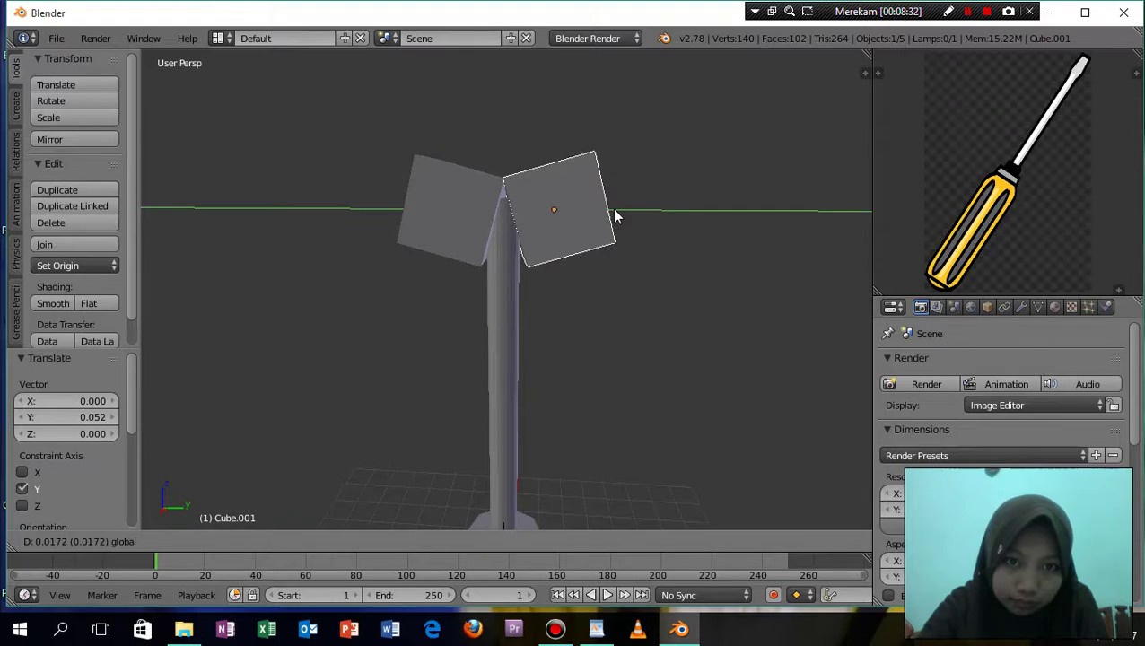
{"action": "mouse_move", "coordinate": [615, 214]}
{"action": "middle_mouse_down"}
{"action": "mouse_move", "coordinate": [615, 225]}
{"action": "mouse_move", "coordinate": [621, 196]}
{"action": "mouse_move", "coordinate": [601, 212]}
{"action": "mouse_move", "coordinate": [615, 213]}
{"action": "middle_mouse_up"}
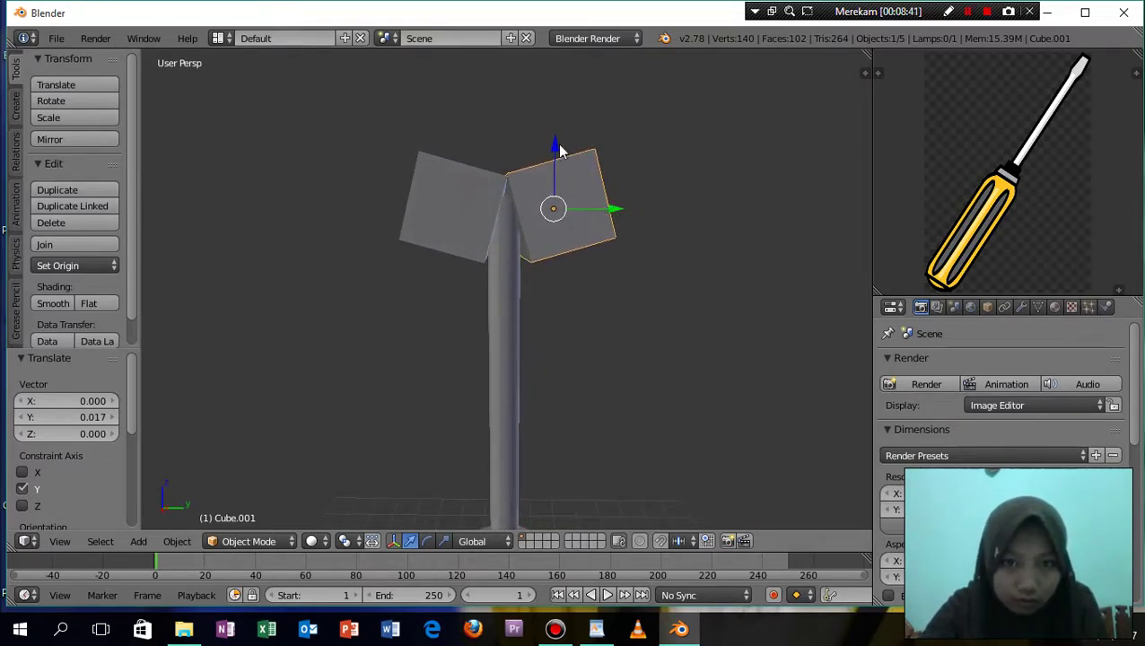
{"action": "left_click_drag", "start_coordinate": [556, 147], "coordinate": [556, 152]}
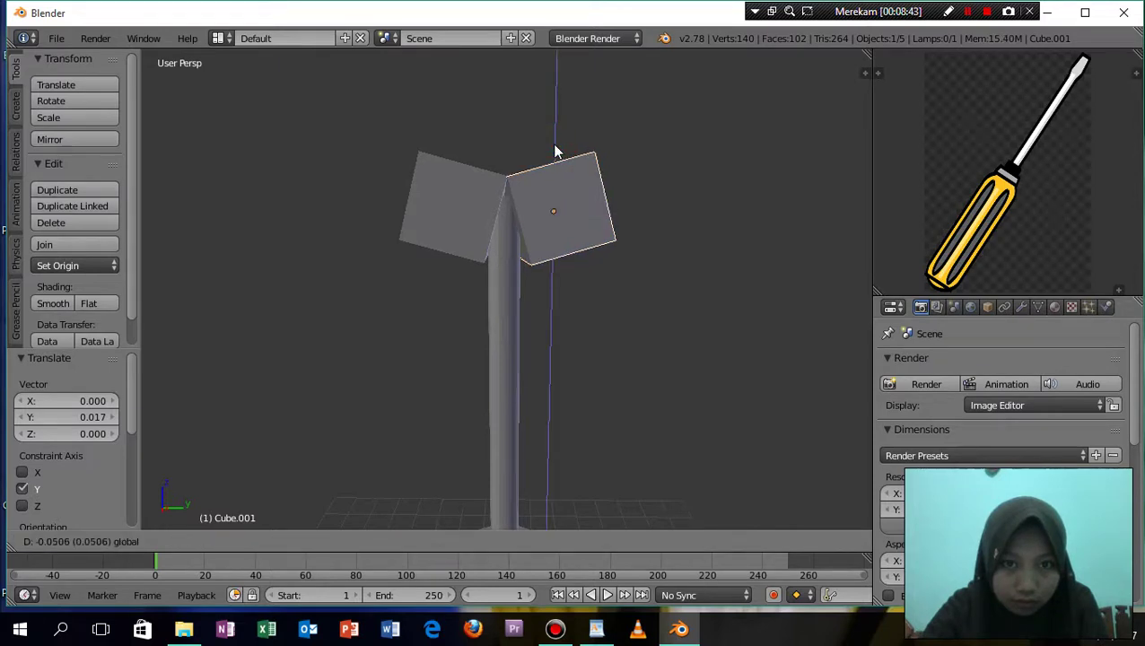
{"action": "left_click_drag", "start_coordinate": [556, 153], "coordinate": [552, 158]}
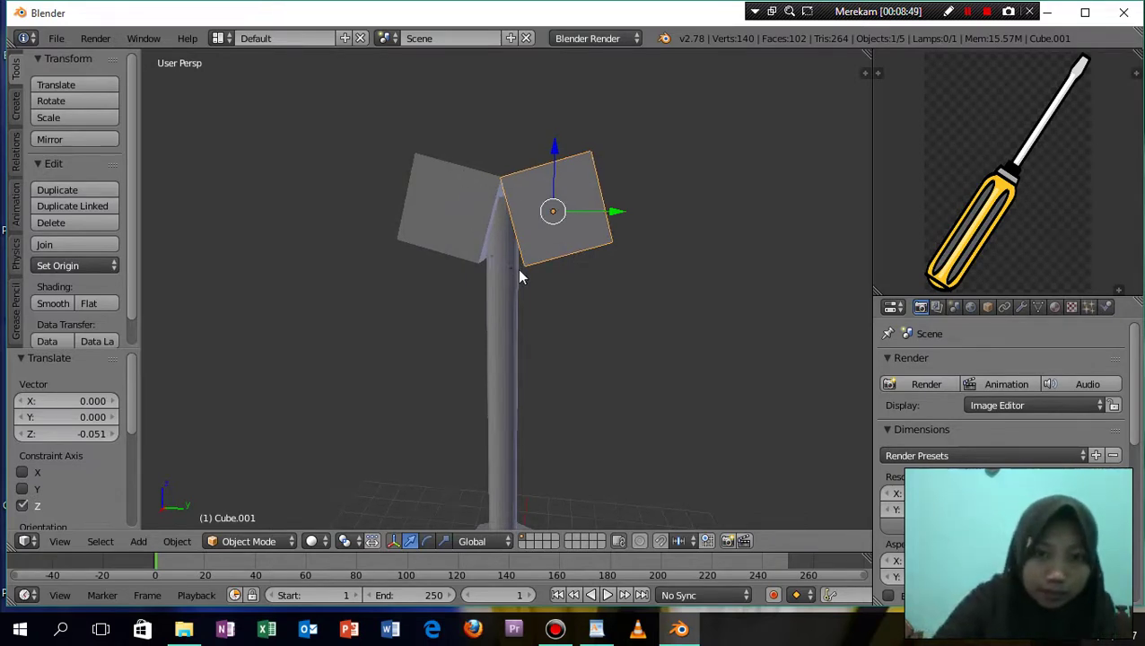
{"action": "middle_click_drag", "start_coordinate": [517, 268], "coordinate": [522, 268]}
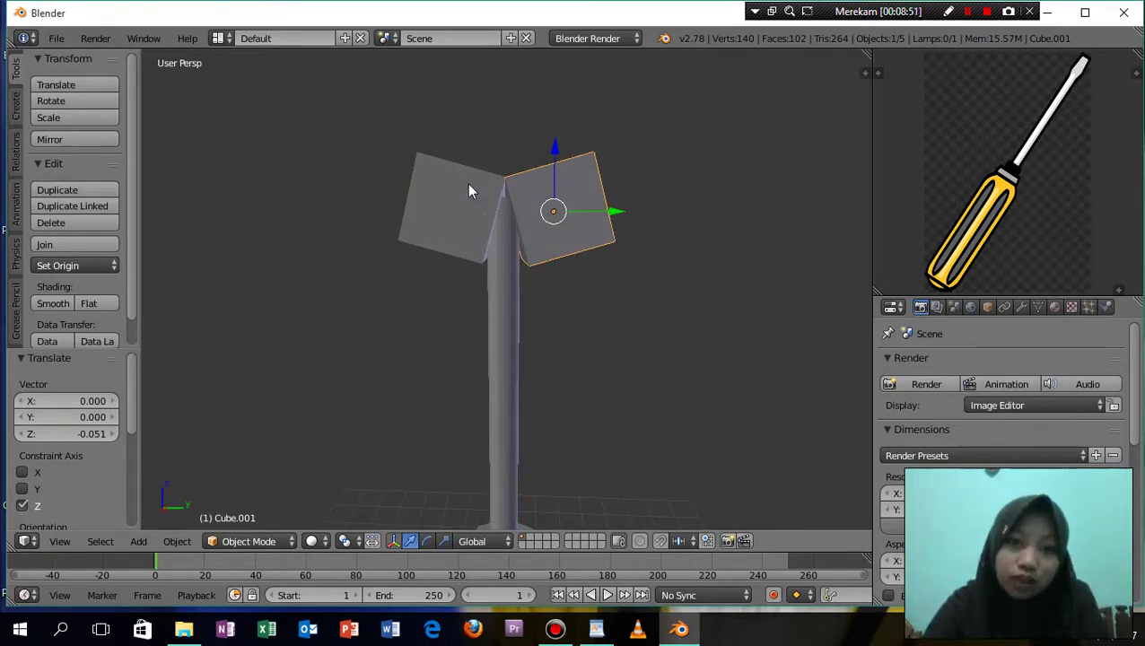
{"action": "left_click_drag", "start_coordinate": [618, 213], "coordinate": [616, 213]}
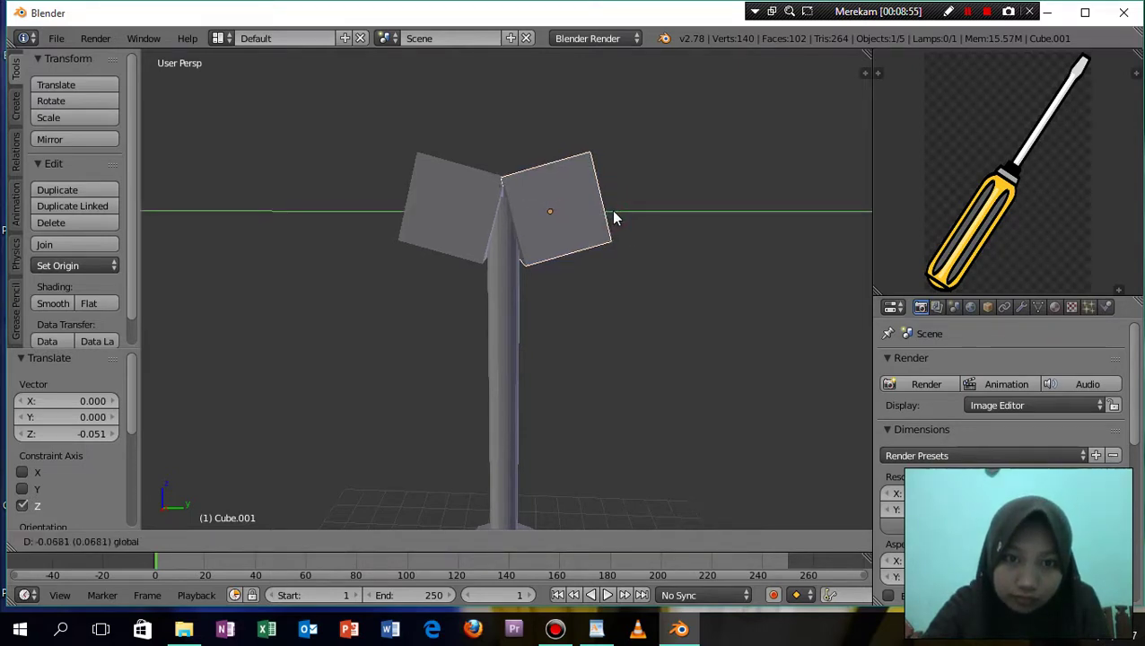
{"action": "left_click_drag", "start_coordinate": [615, 214], "coordinate": [618, 218]}
{"action": "key", "text": "z"}
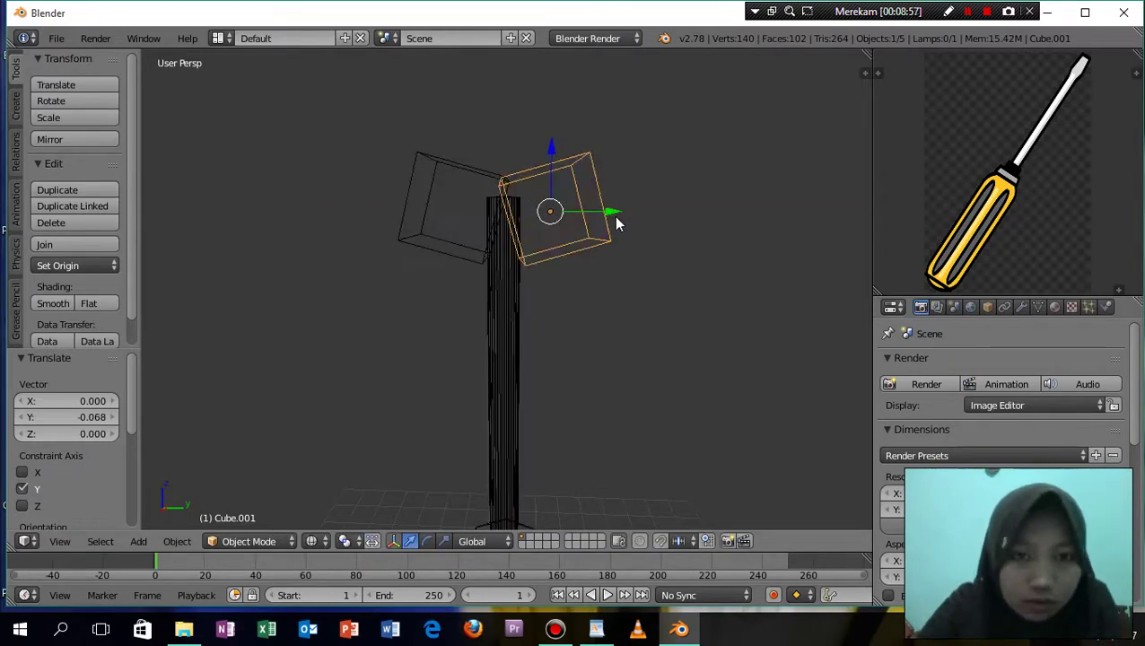
{"action": "key", "text": "z"}
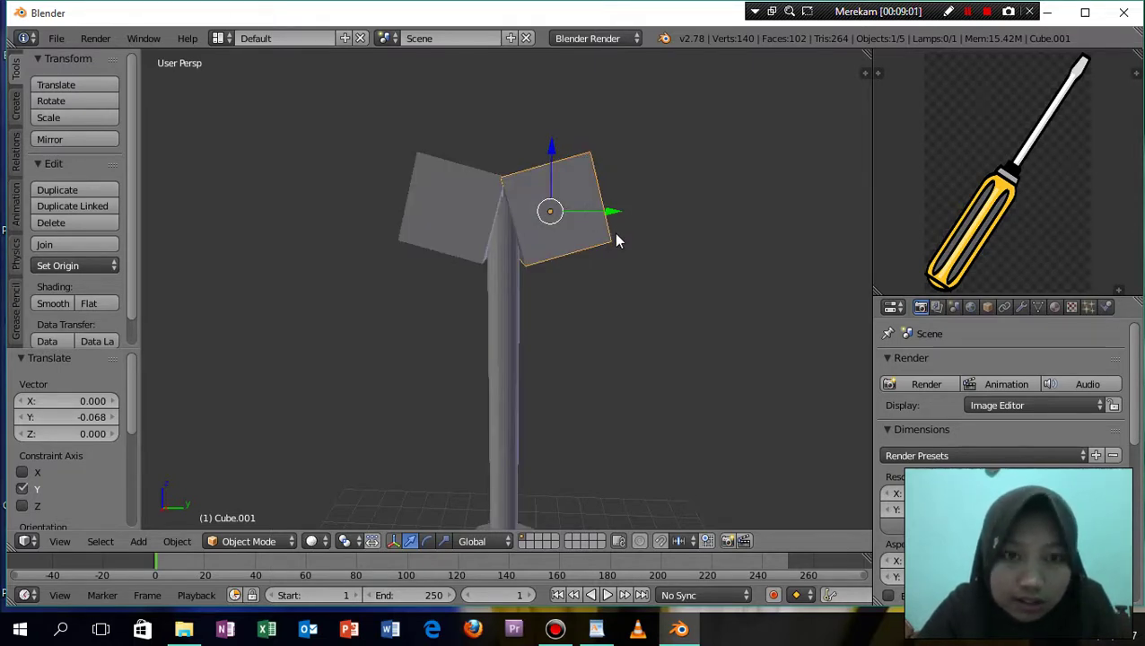
{"action": "key", "text": "z"}
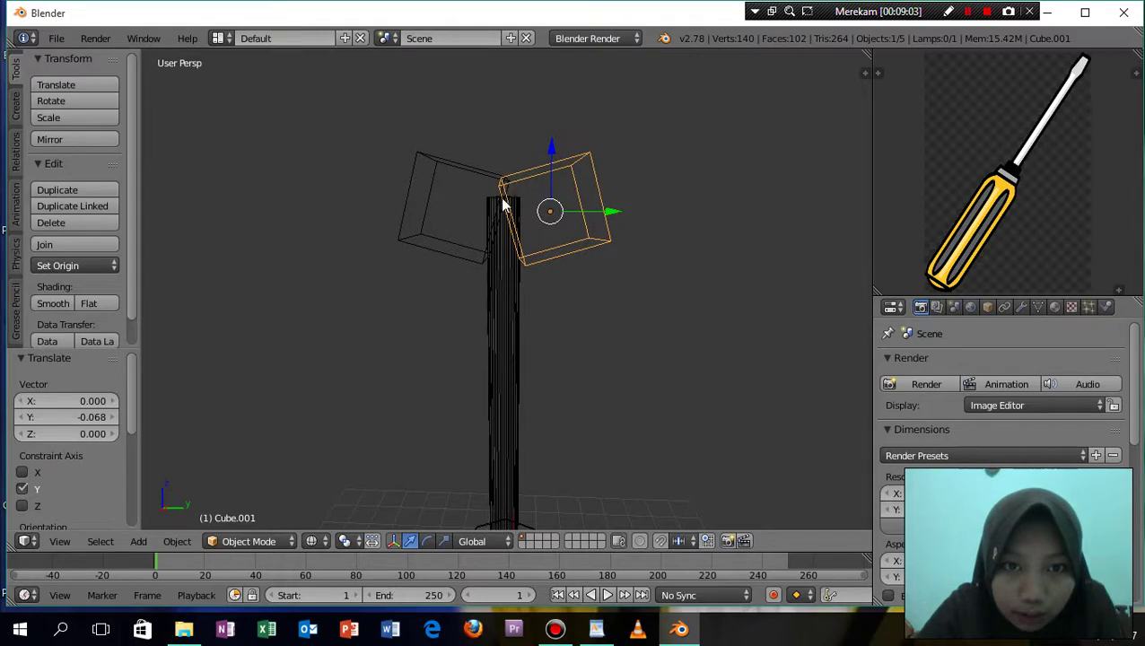
{"action": "key", "text": "z"}
{"action": "scroll", "coordinate": [602, 224], "scroll_direction": "up", "scroll_amount": 1}
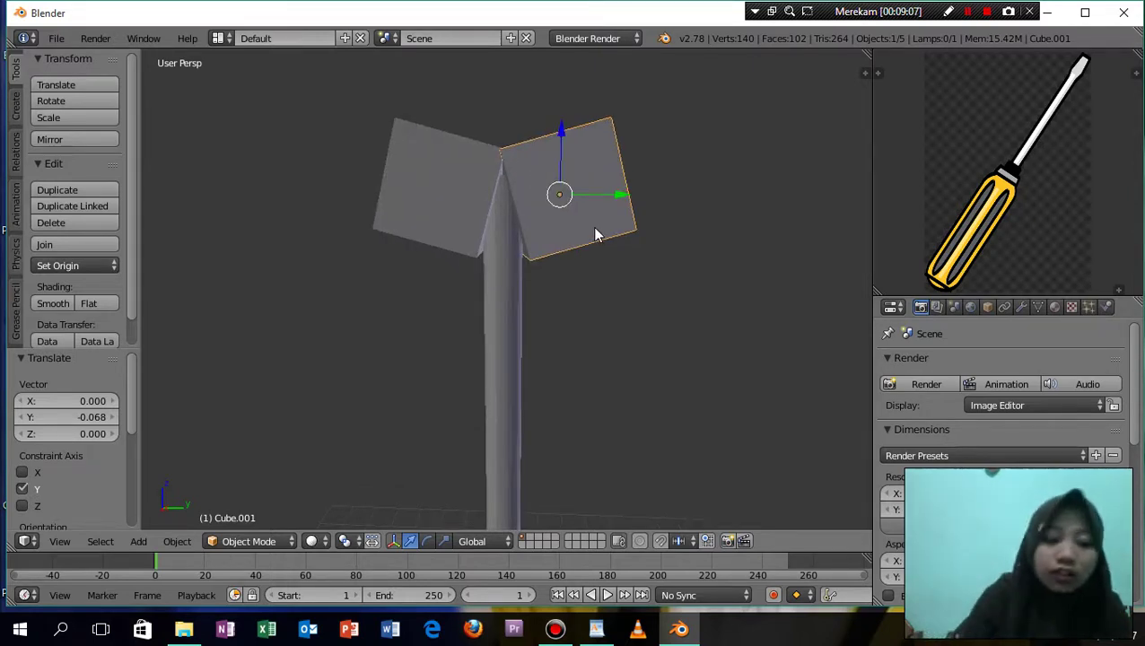
{"action": "key", "text": "ctrl+j"}
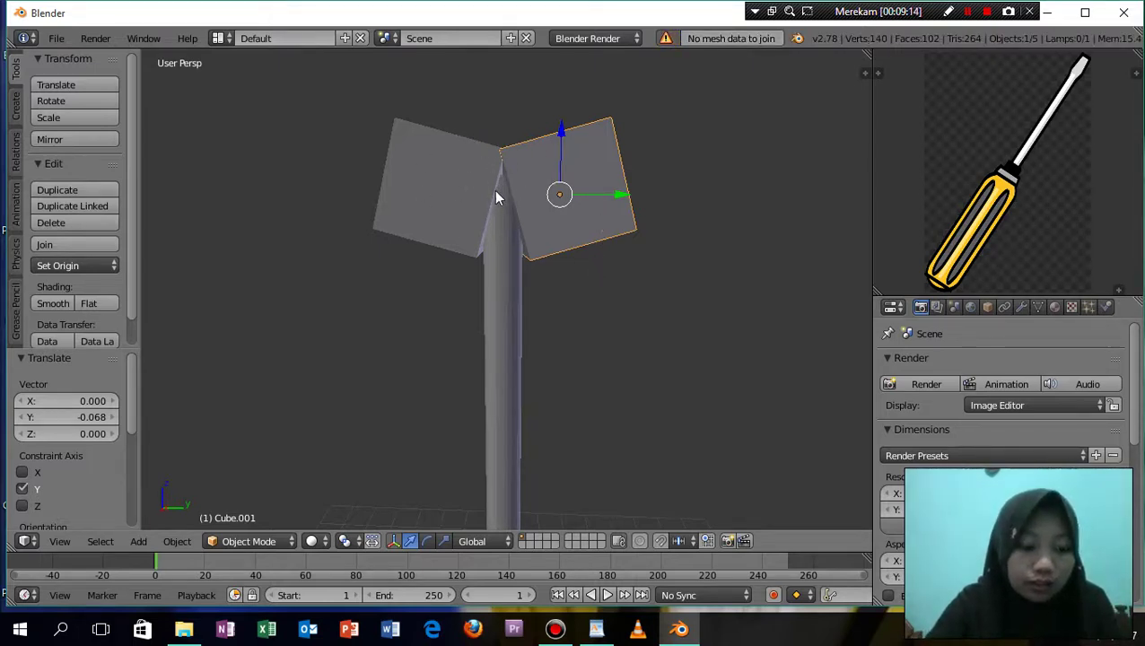
Join the two tilted blocks with Ctrl+J, undo a trial move, and select the cylinder shaft
{"action": "right_click", "coordinate": [446, 164], "text": "shift"}
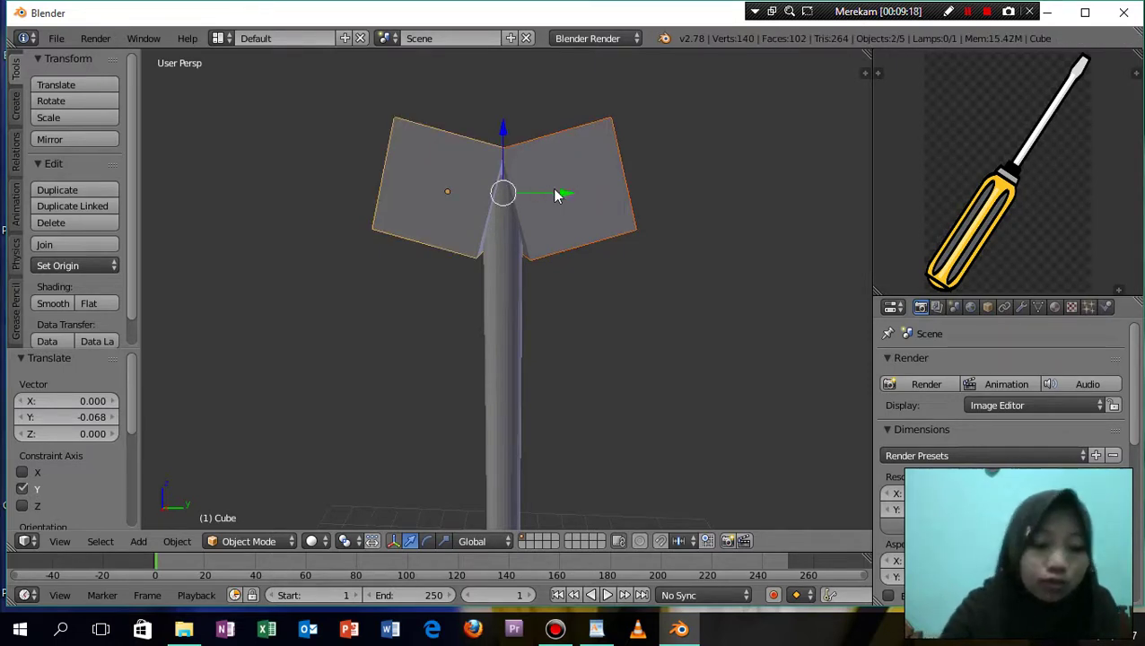
{"action": "key", "text": "ctrl+j"}
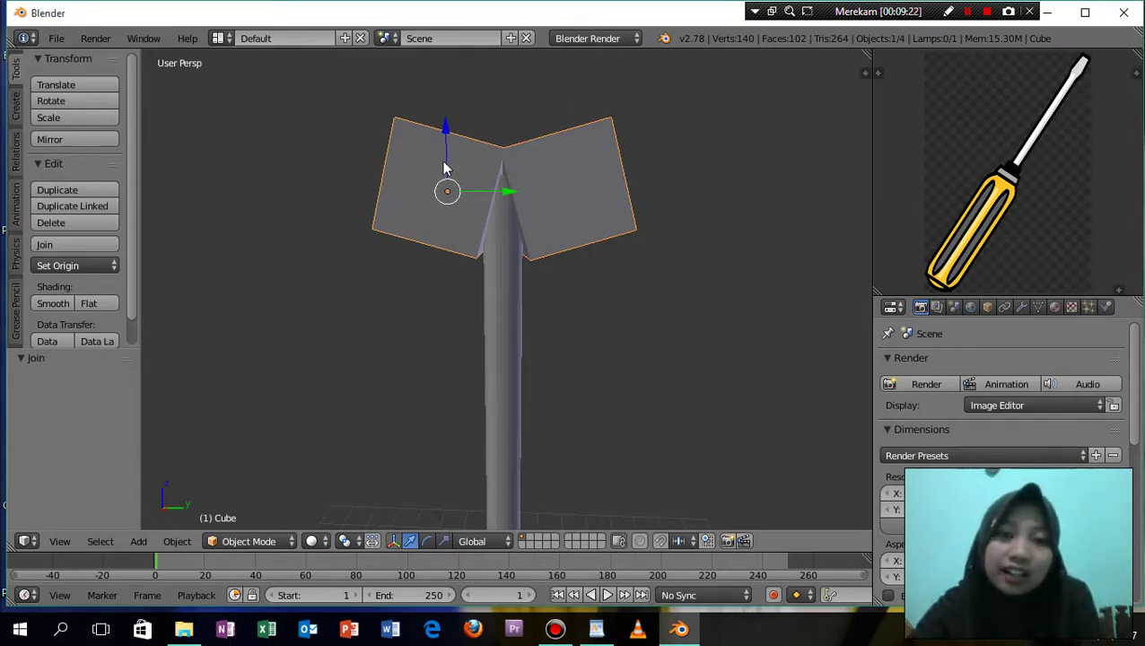
{"action": "key", "text": "g"}
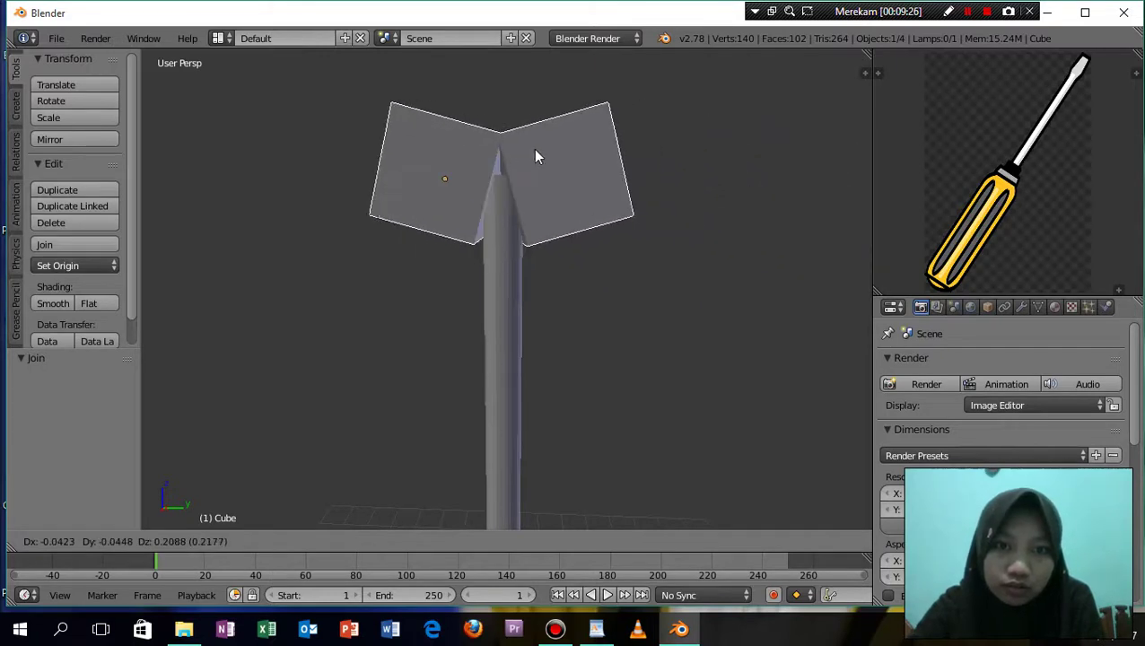
{"action": "left_click", "coordinate": [533, 149]}
{"action": "key", "text": "ctrl+z"}
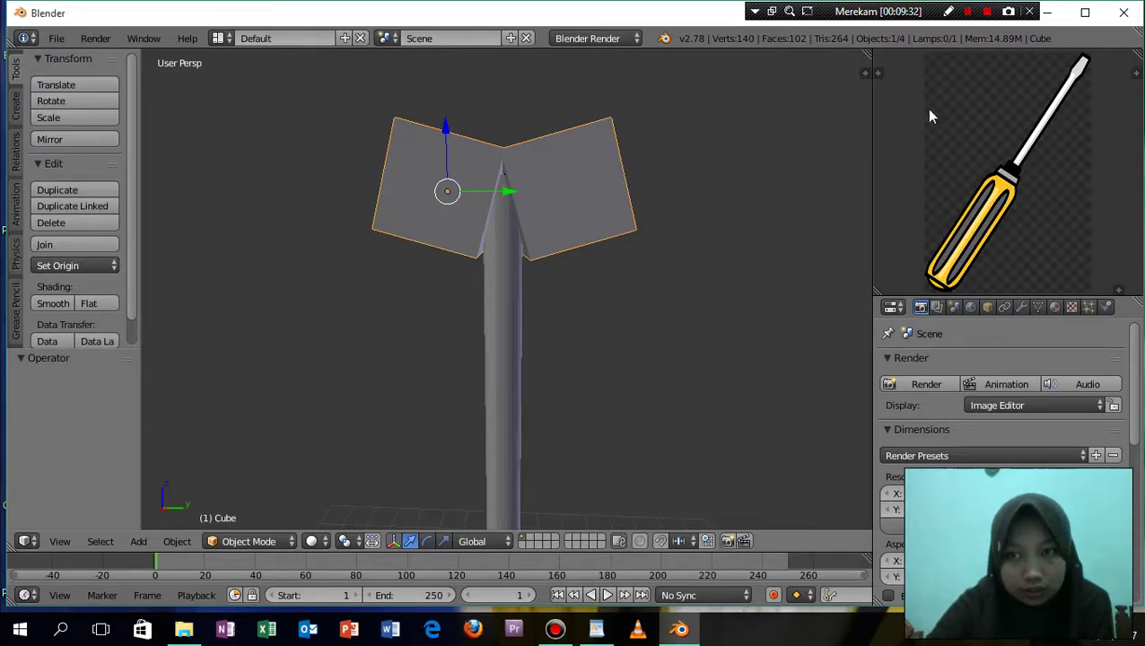
{"action": "right_click", "coordinate": [506, 307]}
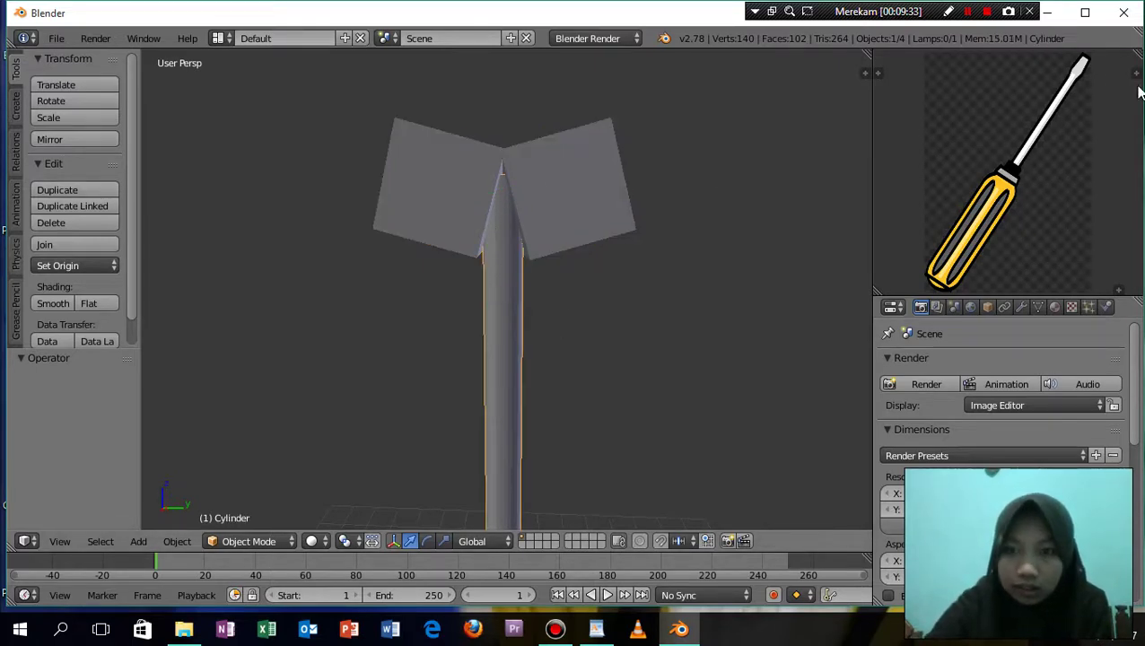
Apply a Boolean Difference modifier to the shaft using the Cube as cutter
{"action": "left_click", "coordinate": [1020, 307]}
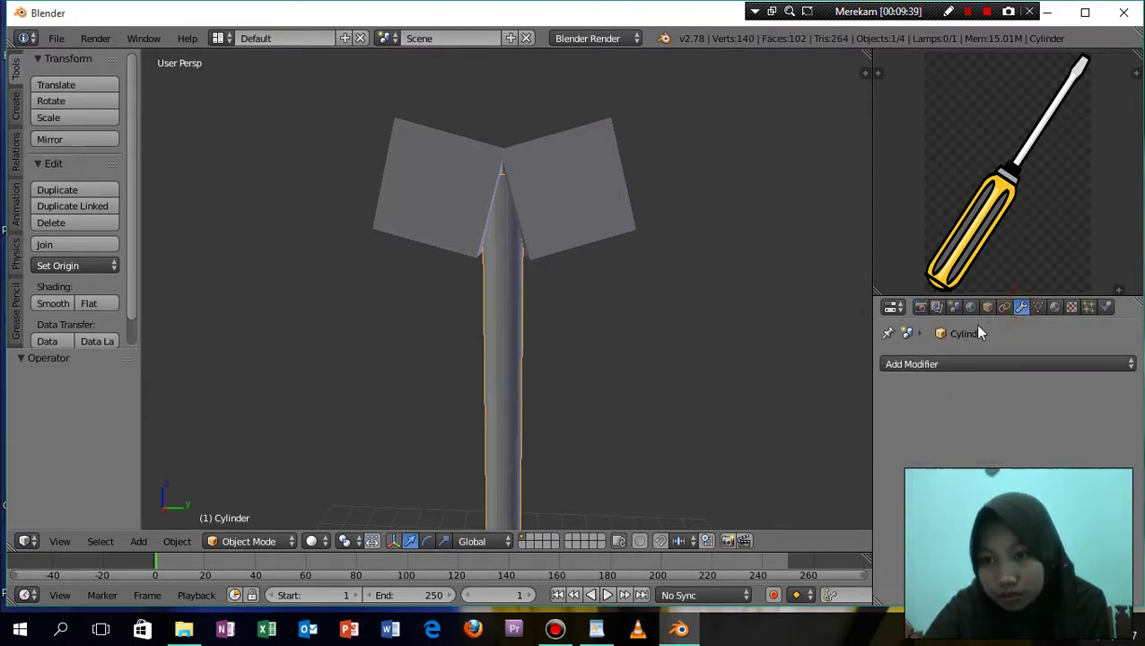
{"action": "left_click", "coordinate": [907, 365]}
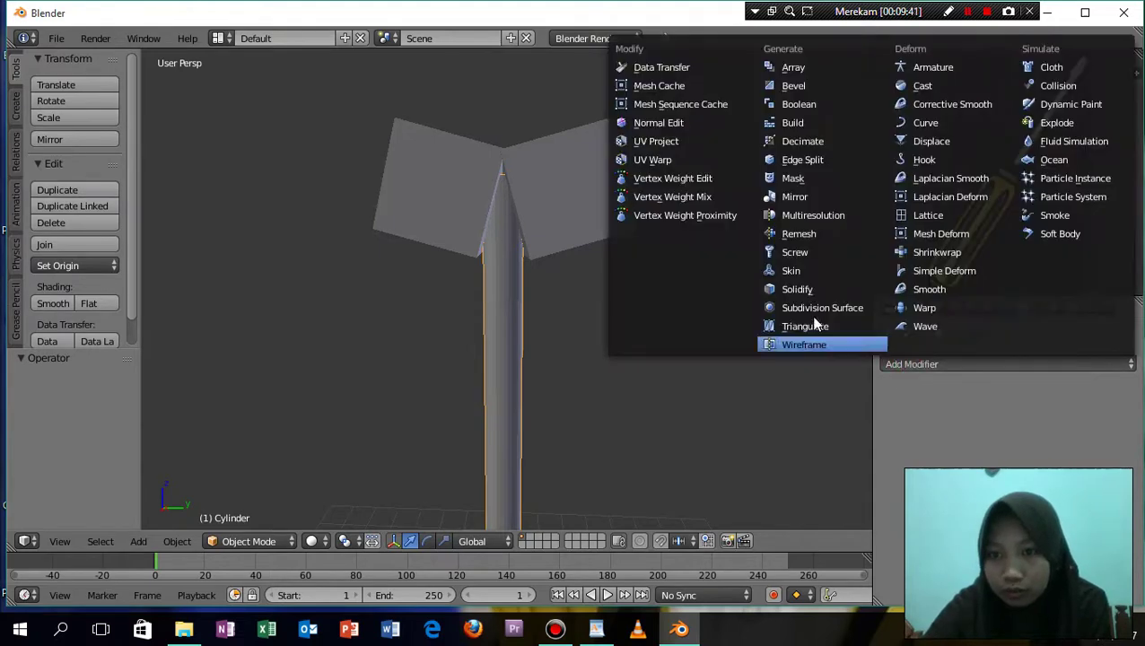
{"action": "left_click", "coordinate": [795, 106]}
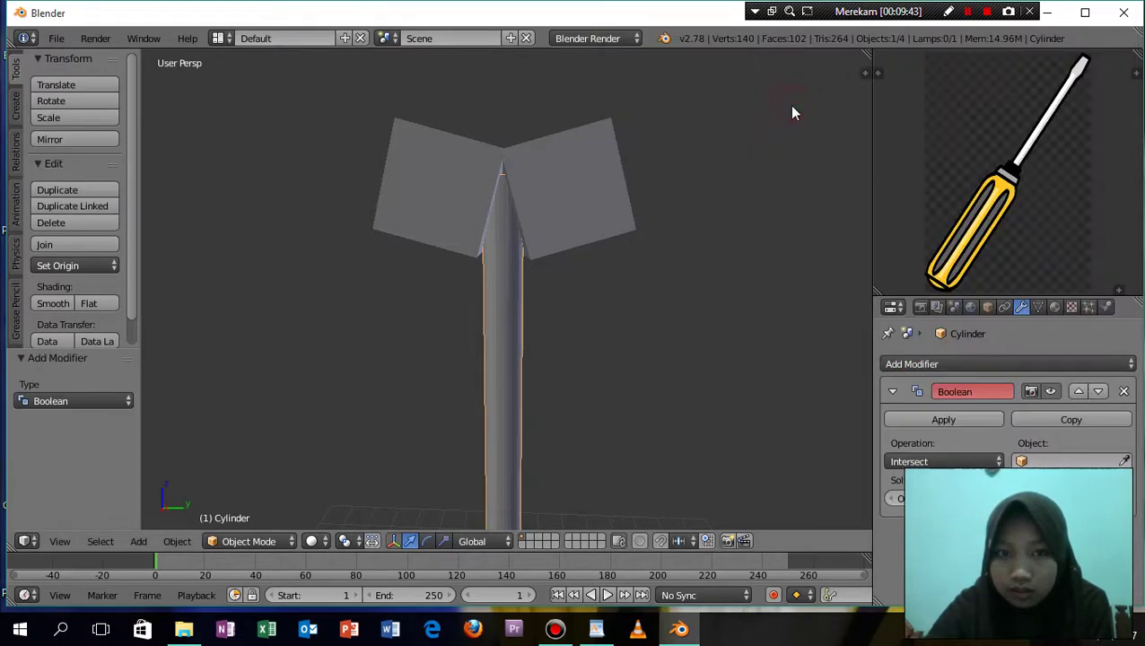
{"action": "left_click", "coordinate": [991, 461]}
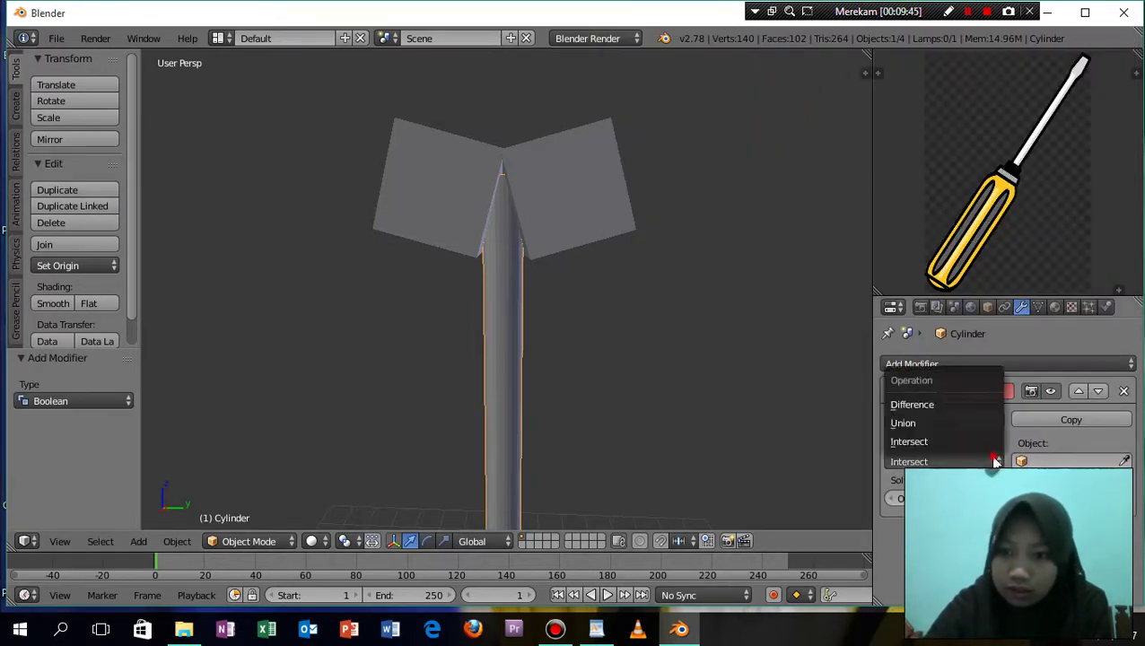
{"action": "left_click", "coordinate": [947, 403]}
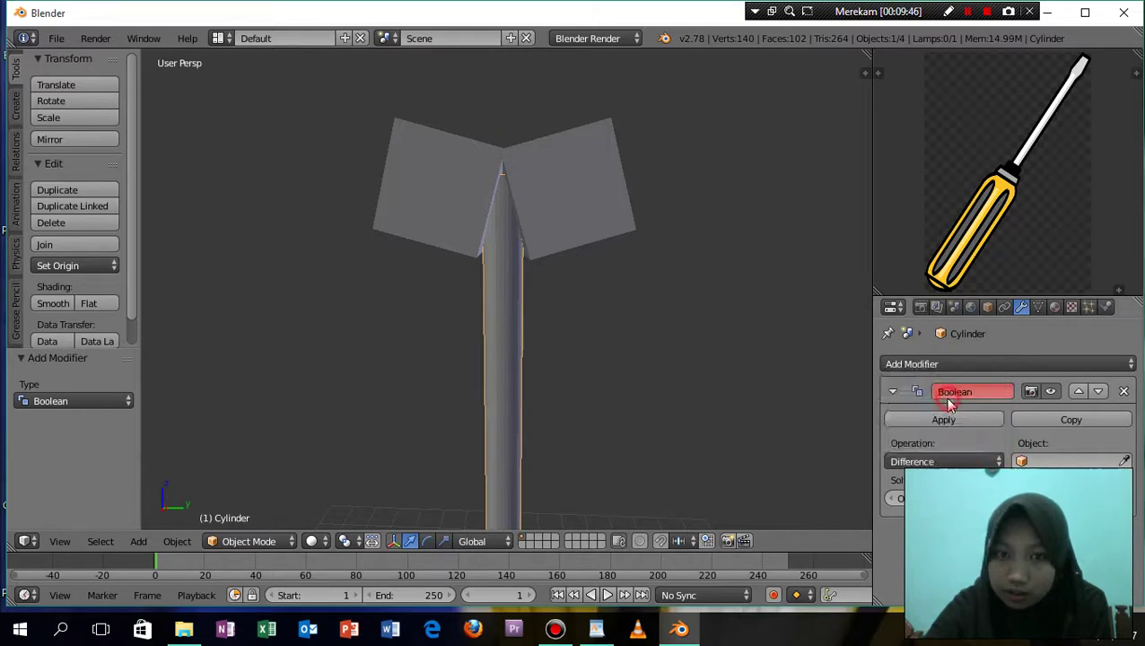
{"action": "left_click", "coordinate": [1125, 462]}
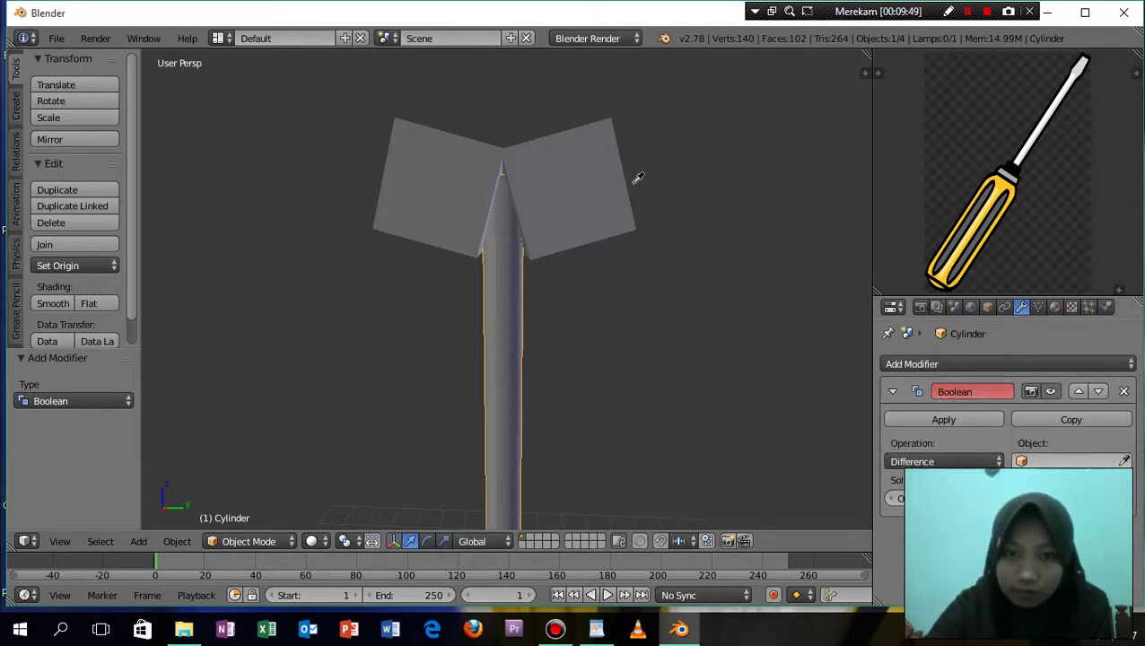
{"action": "left_click", "coordinate": [597, 155]}
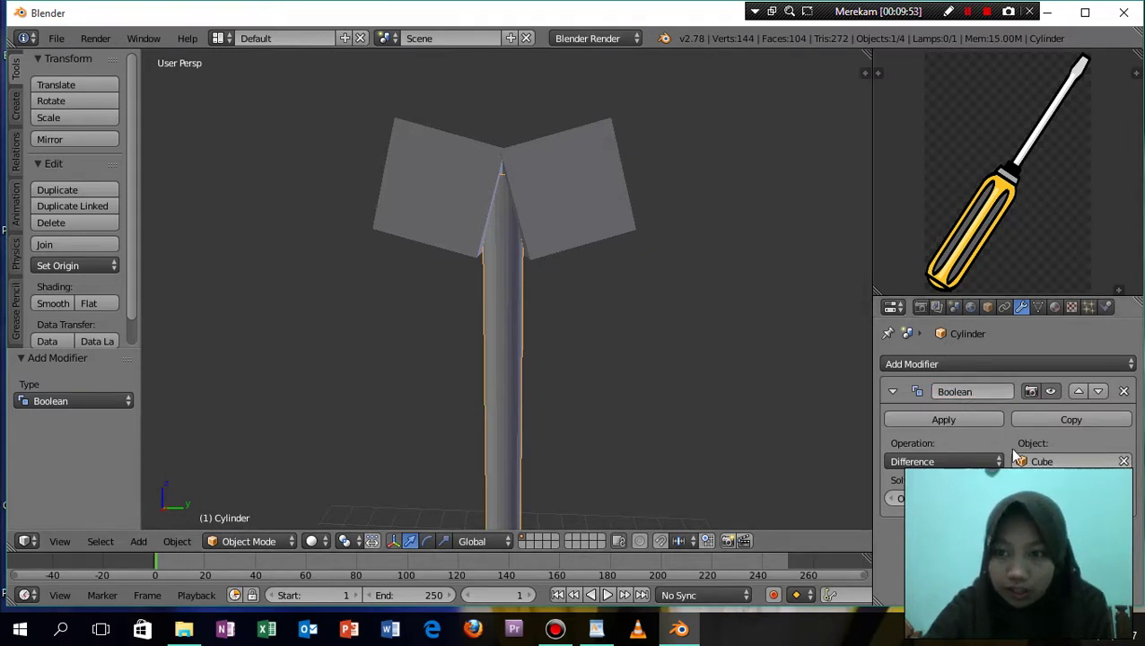
{"action": "left_click", "coordinate": [975, 418]}
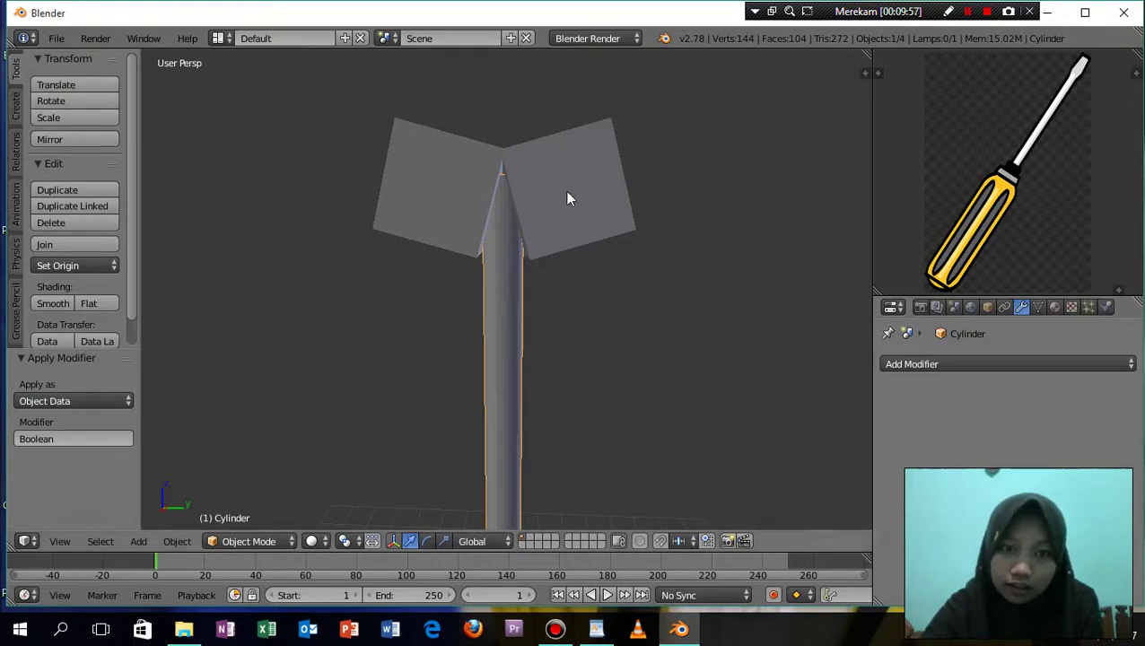
Move the joined block away from the shaft's new pointed tip
{"action": "right_click_drag", "start_coordinate": [558, 179], "coordinate": [667, 262]}
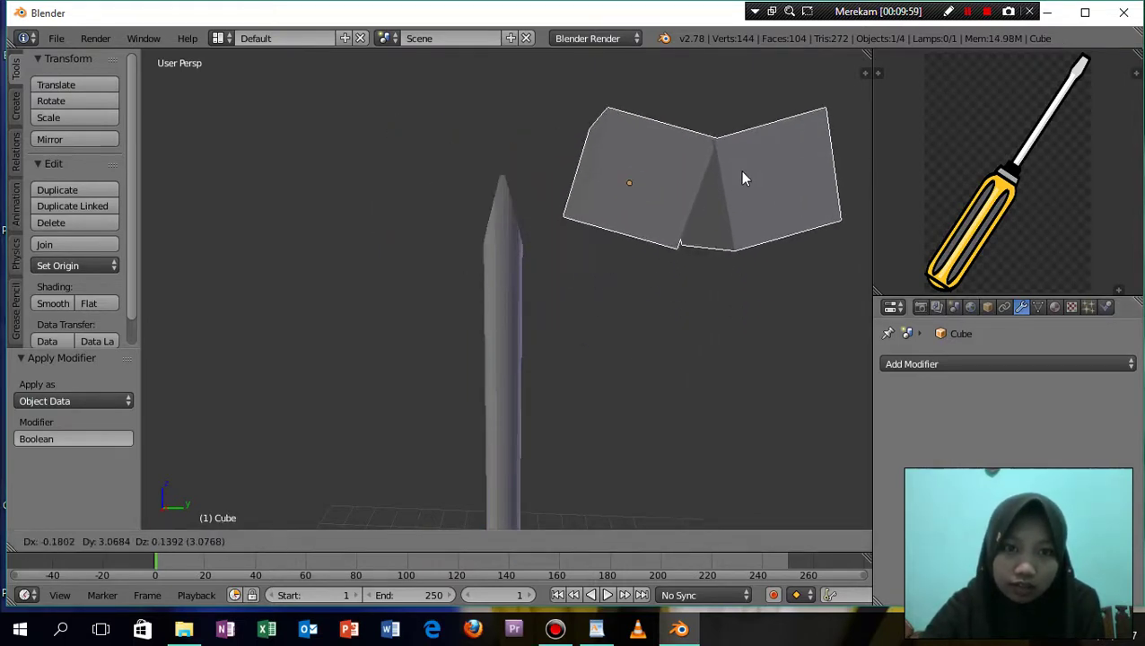
{"action": "left_click", "coordinate": [750, 166]}
{"action": "scroll", "coordinate": [656, 309], "scroll_direction": "down", "scroll_amount": 2}
Delete the leftover V-shaped block, leaving the pointed screwdriver at 128 vertices
{"action": "scroll", "coordinate": [664, 305], "scroll_direction": "up", "scroll_amount": 1}
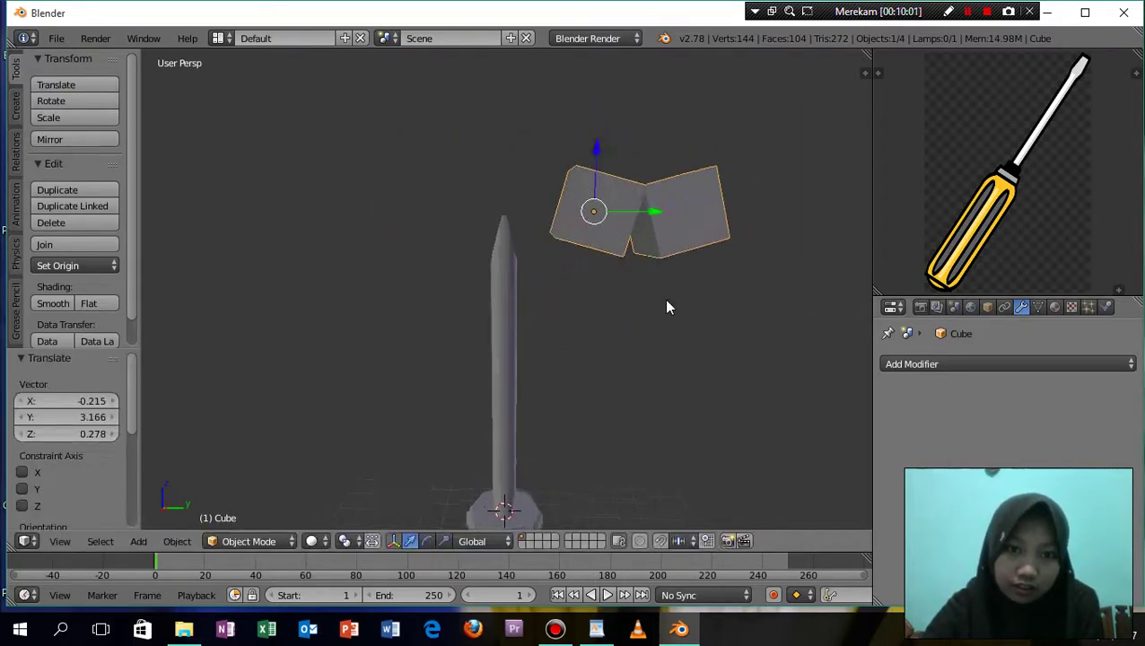
{"action": "scroll", "coordinate": [664, 305], "scroll_direction": "up", "scroll_amount": 2}
{"action": "mouse_move", "coordinate": [665, 305]}
{"action": "middle_mouse_down"}
{"action": "mouse_move", "coordinate": [694, 436]}
{"action": "mouse_move", "coordinate": [686, 464]}
{"action": "mouse_move", "coordinate": [682, 453]}
{"action": "mouse_move", "coordinate": [759, 428]}
{"action": "mouse_move", "coordinate": [848, 337]}
{"action": "mouse_move", "coordinate": [816, 285]}
{"action": "mouse_move", "coordinate": [631, 274]}
{"action": "mouse_move", "coordinate": [402, 292]}
{"action": "mouse_move", "coordinate": [255, 322]}
{"action": "mouse_move", "coordinate": [308, 242]}
{"action": "mouse_move", "coordinate": [316, 255]}
{"action": "mouse_move", "coordinate": [583, 289]}
{"action": "mouse_move", "coordinate": [664, 339]}
{"action": "mouse_move", "coordinate": [651, 334]}
{"action": "middle_mouse_up"}
{"action": "scroll", "coordinate": [651, 334], "scroll_direction": "down", "scroll_amount": 2}
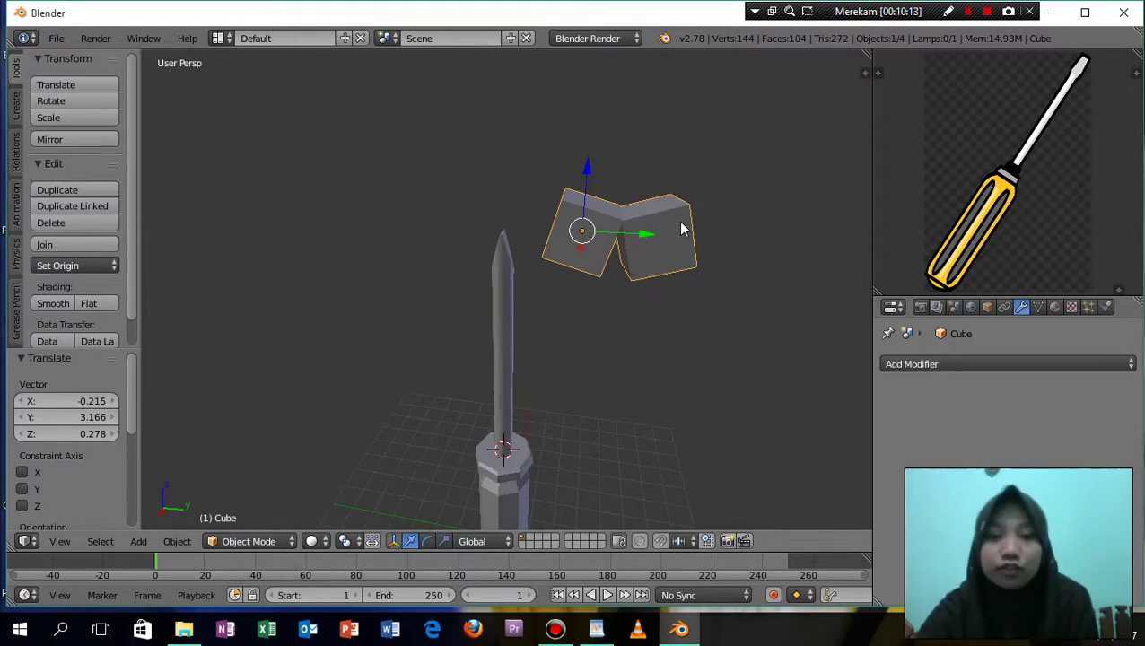
{"action": "key", "text": "x"}
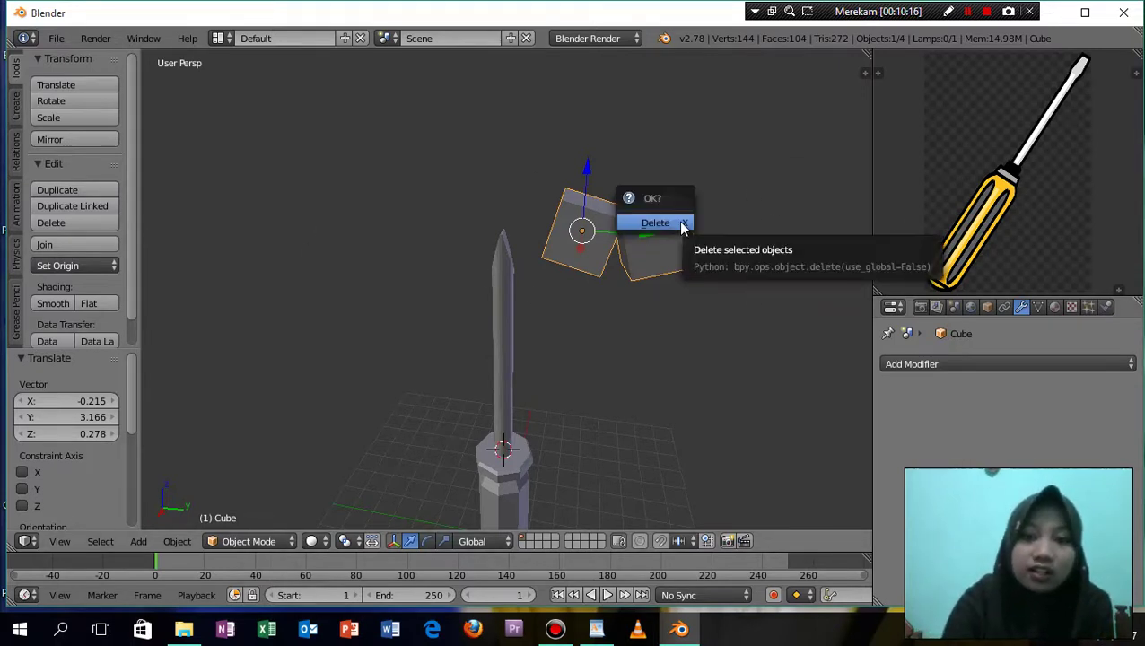
{"action": "left_click", "coordinate": [682, 224]}
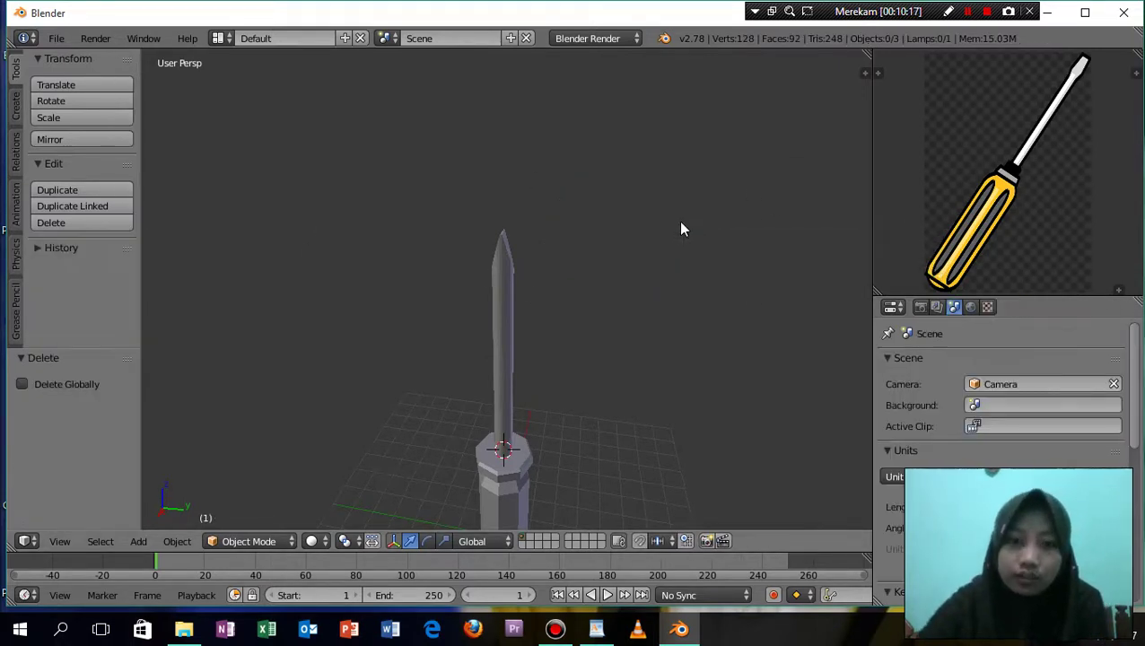
{"action": "scroll", "coordinate": [679, 220], "scroll_direction": "down", "scroll_amount": 1}
{"action": "mouse_move", "coordinate": [682, 244]}
{"action": "middle_mouse_down"}
{"action": "mouse_move", "coordinate": [696, 176]}
{"action": "mouse_move", "coordinate": [410, 189]}
{"action": "mouse_move", "coordinate": [714, 196]}
{"action": "mouse_move", "coordinate": [696, 165]}
{"action": "middle_mouse_up"}
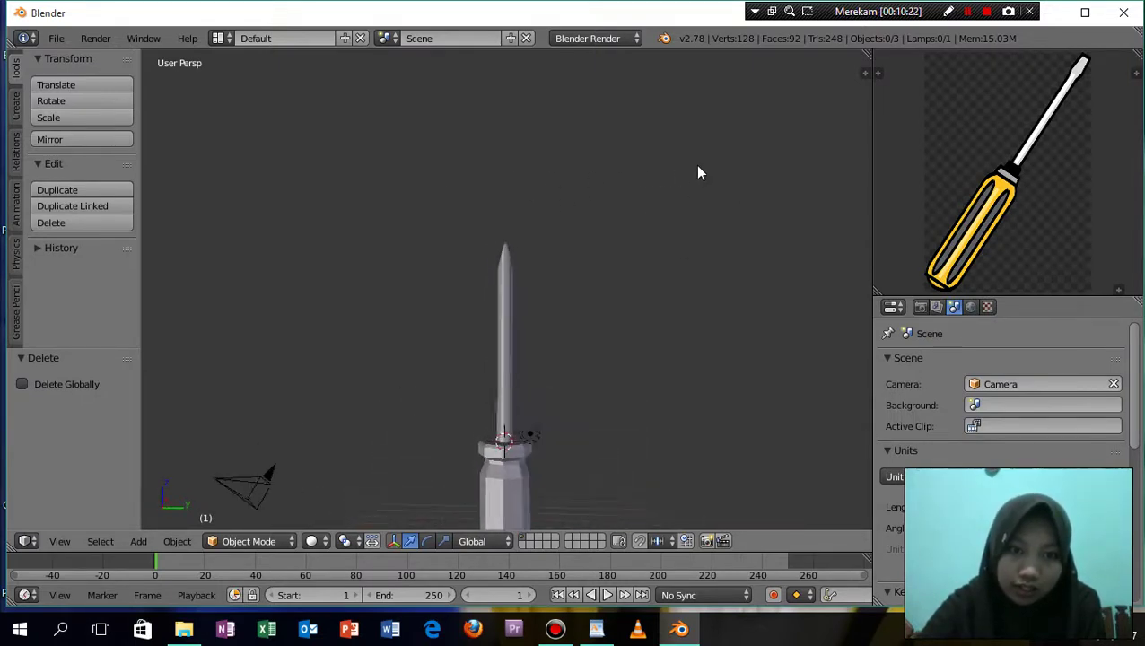
{"action": "scroll", "coordinate": [684, 210], "scroll_direction": "down", "scroll_amount": 3}
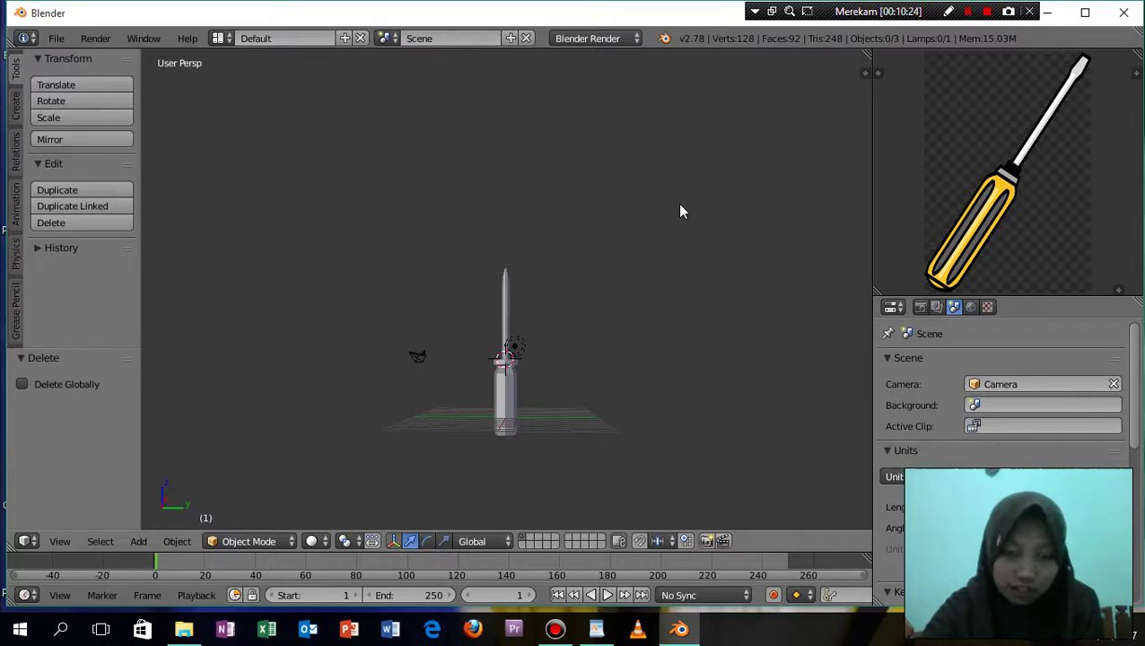
{"action": "scroll", "coordinate": [681, 215], "scroll_direction": "up", "scroll_amount": 1}
{"action": "scroll", "coordinate": [680, 222], "scroll_direction": "up", "scroll_amount": 2}
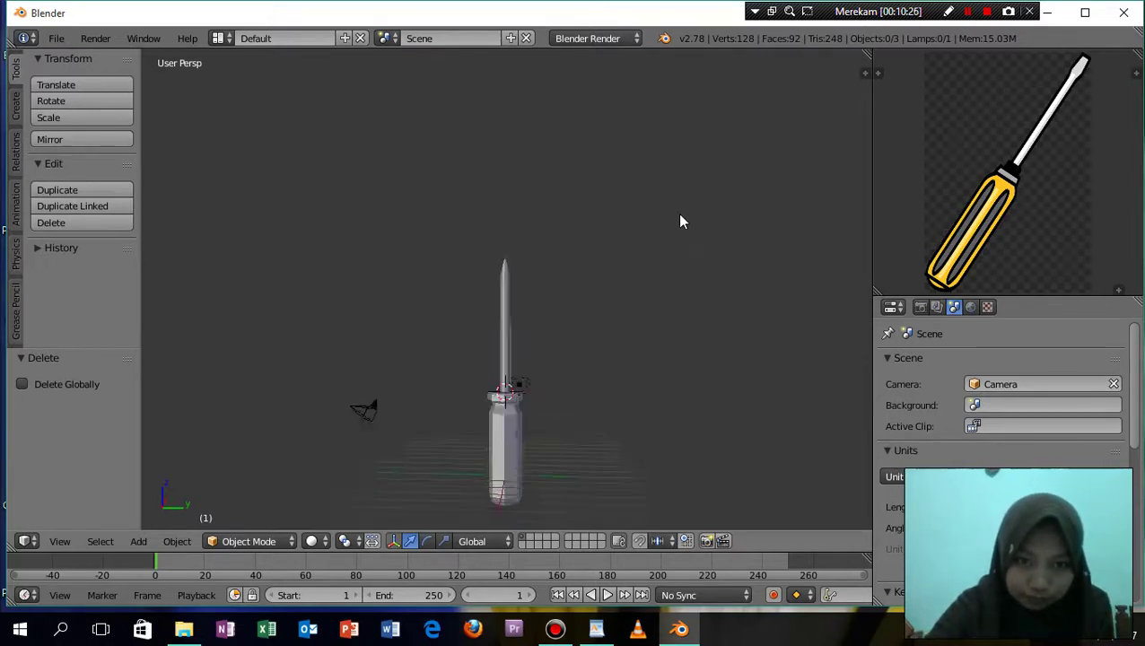
{"action": "scroll", "coordinate": [680, 222], "scroll_direction": "up", "scroll_amount": 1}
{"action": "scroll", "coordinate": [680, 222], "scroll_direction": "down", "scroll_amount": 2, "text": "shift"}
{"action": "scroll", "coordinate": [677, 221], "scroll_direction": "down", "scroll_amount": 2, "text": "shift"}
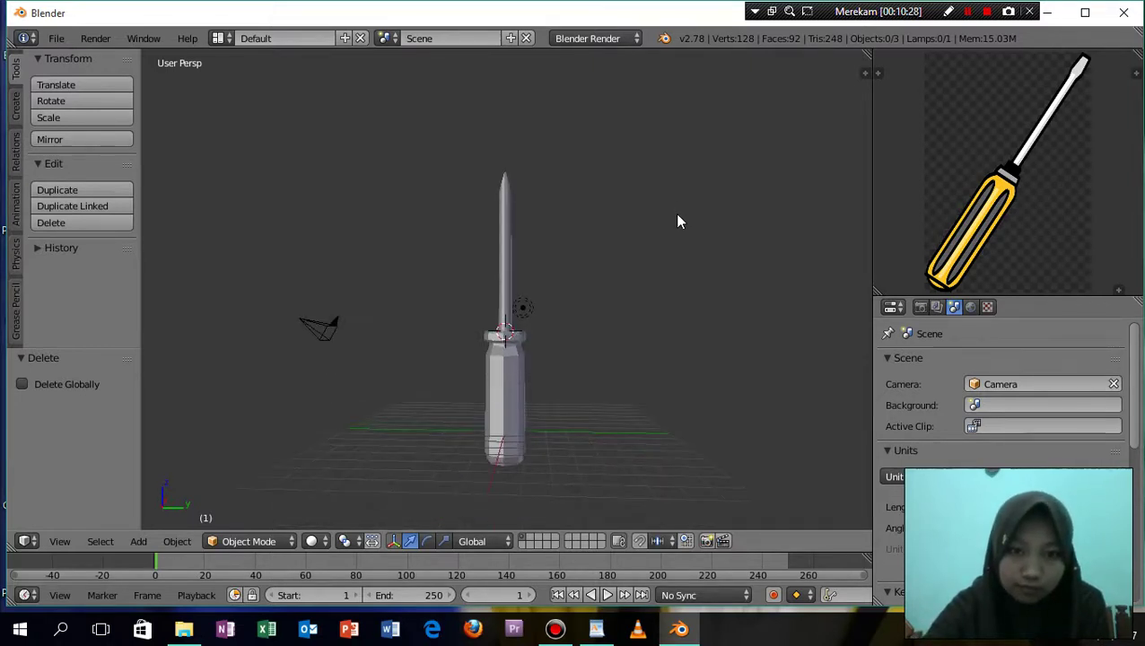
{"action": "scroll", "coordinate": [678, 221], "scroll_direction": "up", "scroll_amount": 2}
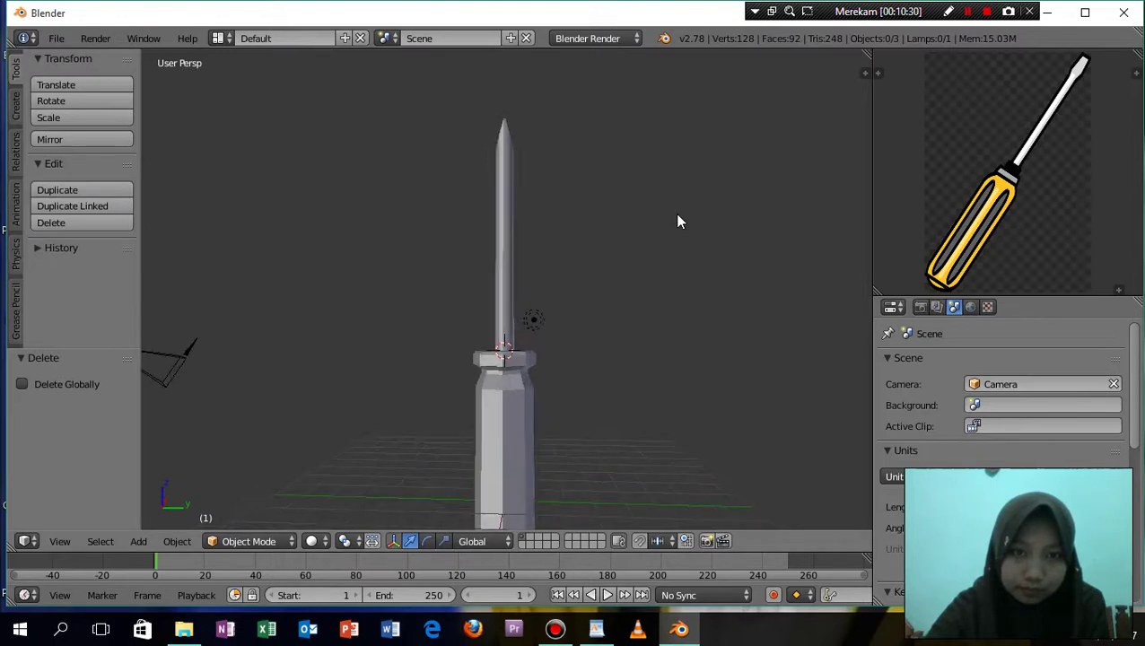
{"action": "scroll", "coordinate": [678, 222], "scroll_direction": "down", "scroll_amount": 1, "text": "shift"}
{"action": "scroll", "coordinate": [678, 221], "scroll_direction": "down", "scroll_amount": 1, "text": "shift"}
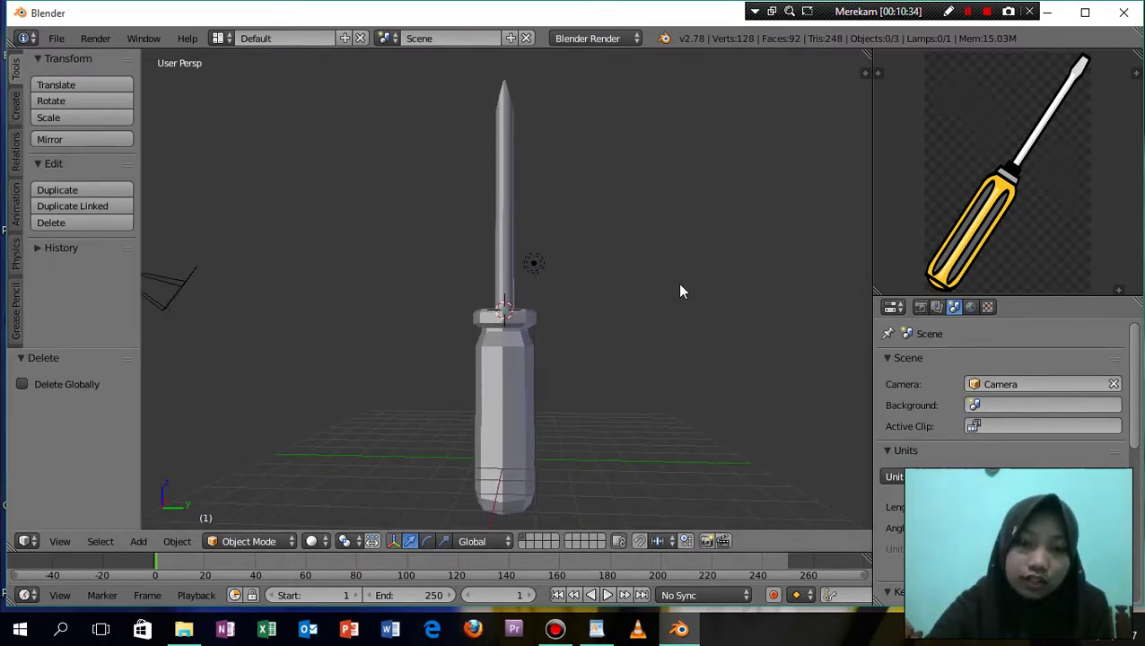
{"action": "scroll", "coordinate": [680, 287], "scroll_direction": "up", "scroll_amount": 1}
{"action": "scroll", "coordinate": [679, 287], "scroll_direction": "up", "scroll_amount": 1}
{"action": "scroll", "coordinate": [680, 287], "scroll_direction": "down", "scroll_amount": 2}
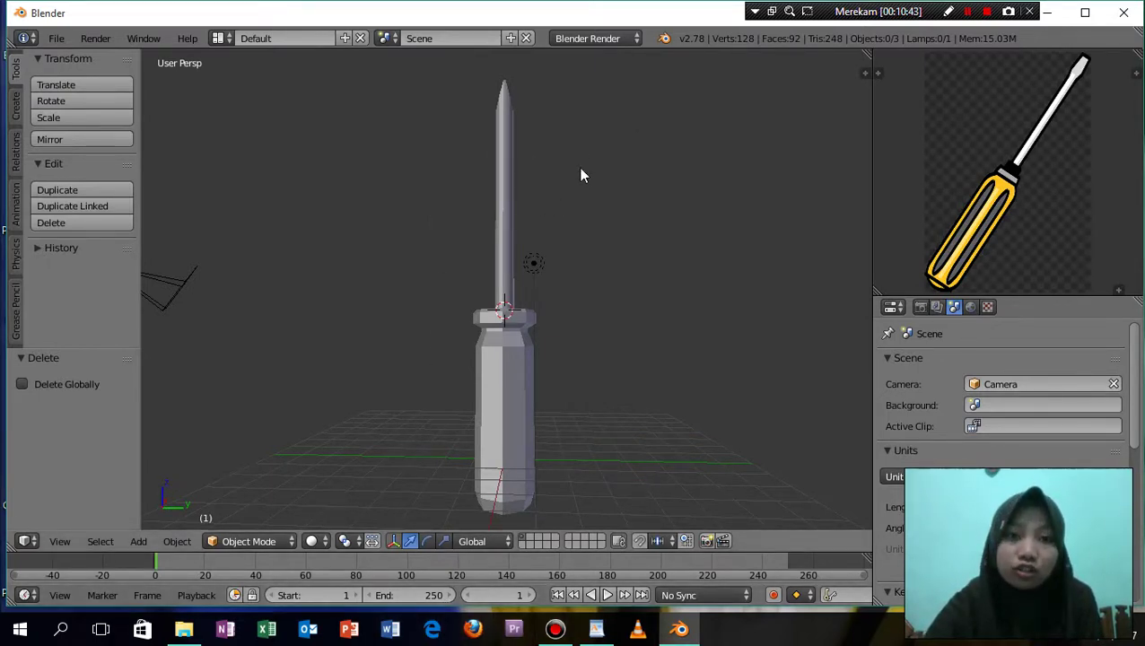
{"action": "key", "text": "KP_8"}
{"action": "key", "text": "KP_2"}
{"action": "key", "text": "KP_2"}
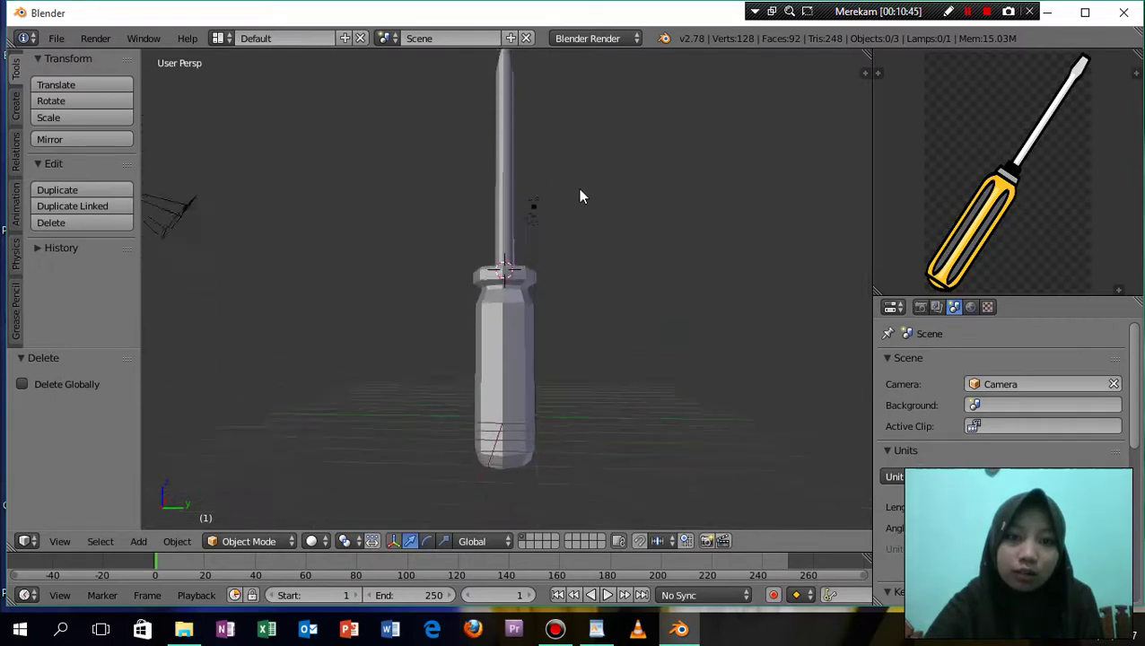
{"action": "scroll", "coordinate": [578, 187], "scroll_direction": "up", "scroll_amount": 2}
{"action": "scroll", "coordinate": [578, 188], "scroll_direction": "up", "scroll_amount": 1}
{"action": "scroll", "coordinate": [578, 188], "scroll_direction": "up", "scroll_amount": 1}
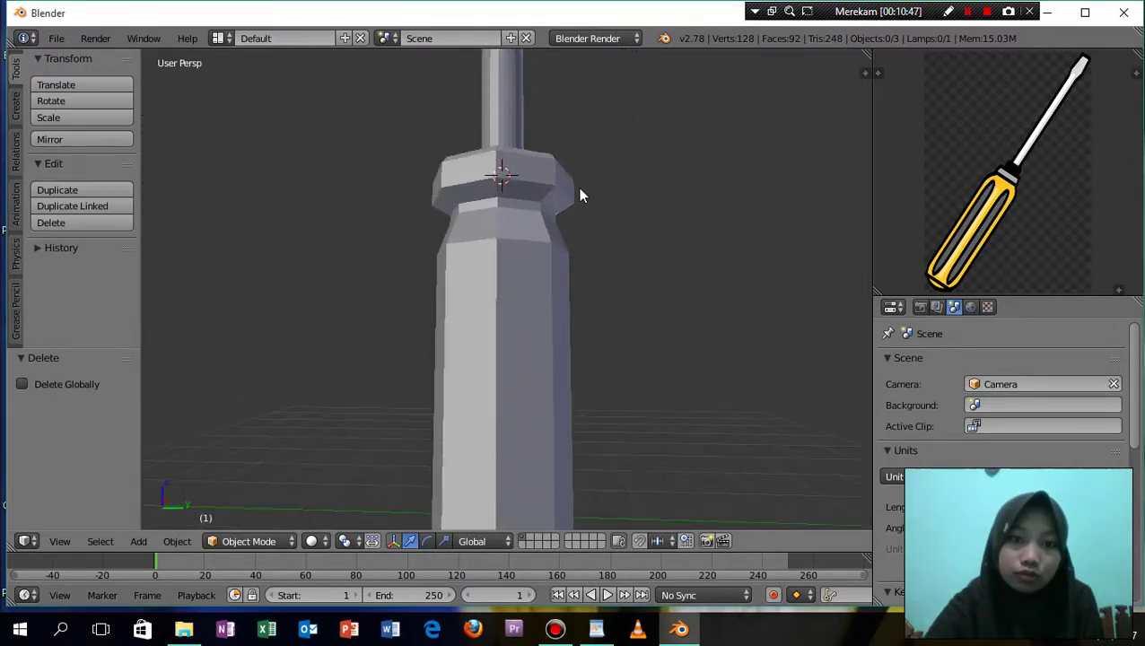
{"action": "scroll", "coordinate": [578, 187], "scroll_direction": "up", "scroll_amount": 1}
{"action": "key", "text": "KP_2"}
{"action": "key", "text": "KP_8"}
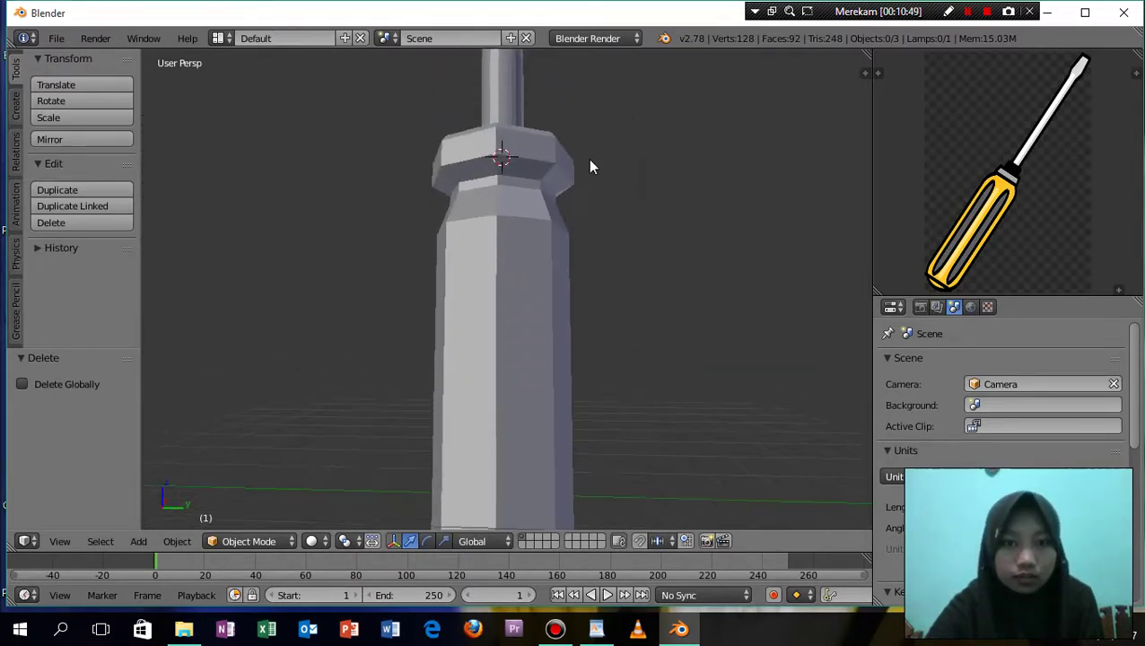
{"action": "scroll", "coordinate": [589, 167], "scroll_direction": "down", "scroll_amount": 7}
{"action": "scroll", "coordinate": [590, 167], "scroll_direction": "up", "scroll_amount": 1}
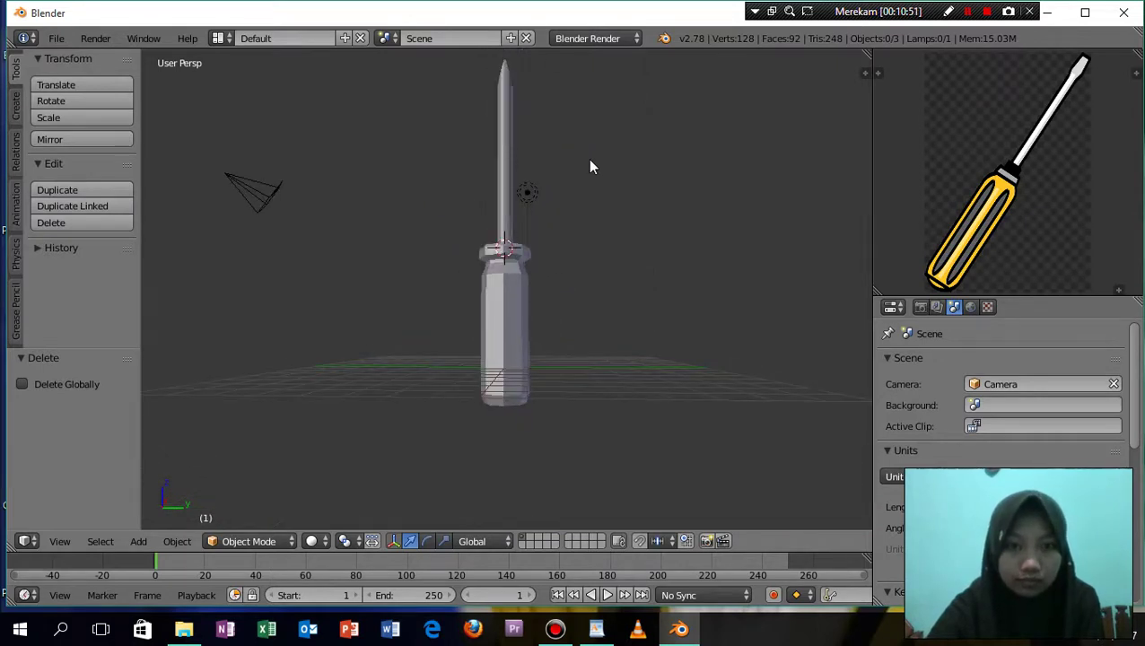
{"action": "key", "text": "KP_8"}
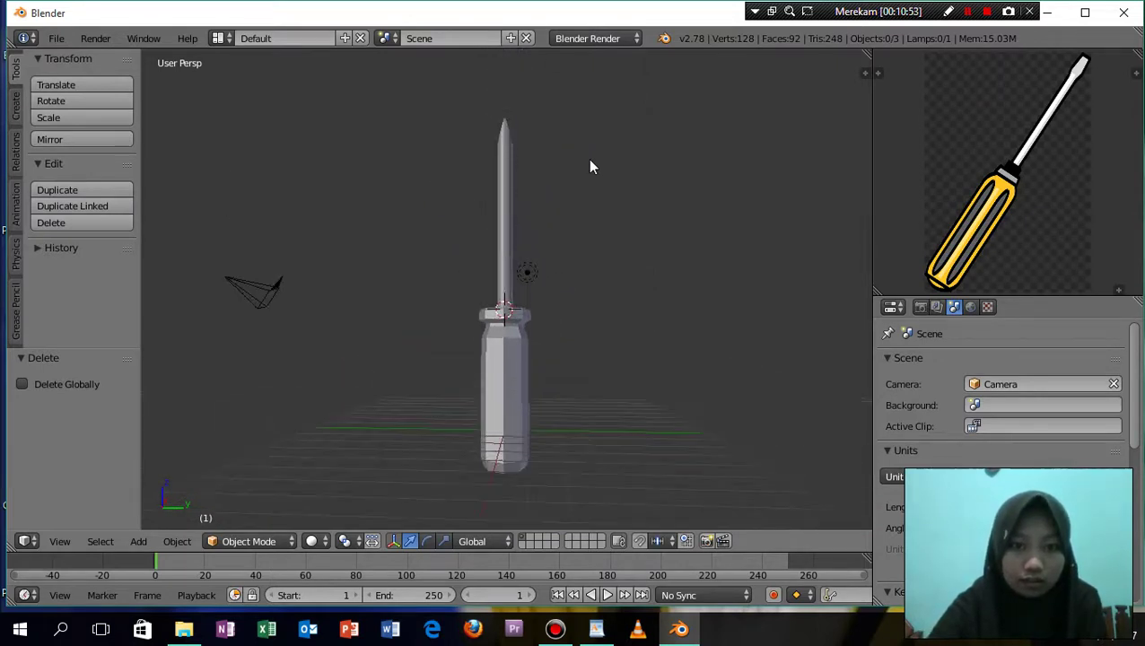
{"action": "scroll", "coordinate": [590, 167], "scroll_direction": "down", "scroll_amount": 1}
{"action": "scroll", "coordinate": [590, 167], "scroll_direction": "down", "scroll_amount": 1}
{"action": "scroll", "coordinate": [590, 167], "scroll_direction": "up", "scroll_amount": 1}
{"action": "scroll", "coordinate": [590, 169], "scroll_direction": "up", "scroll_amount": 2}
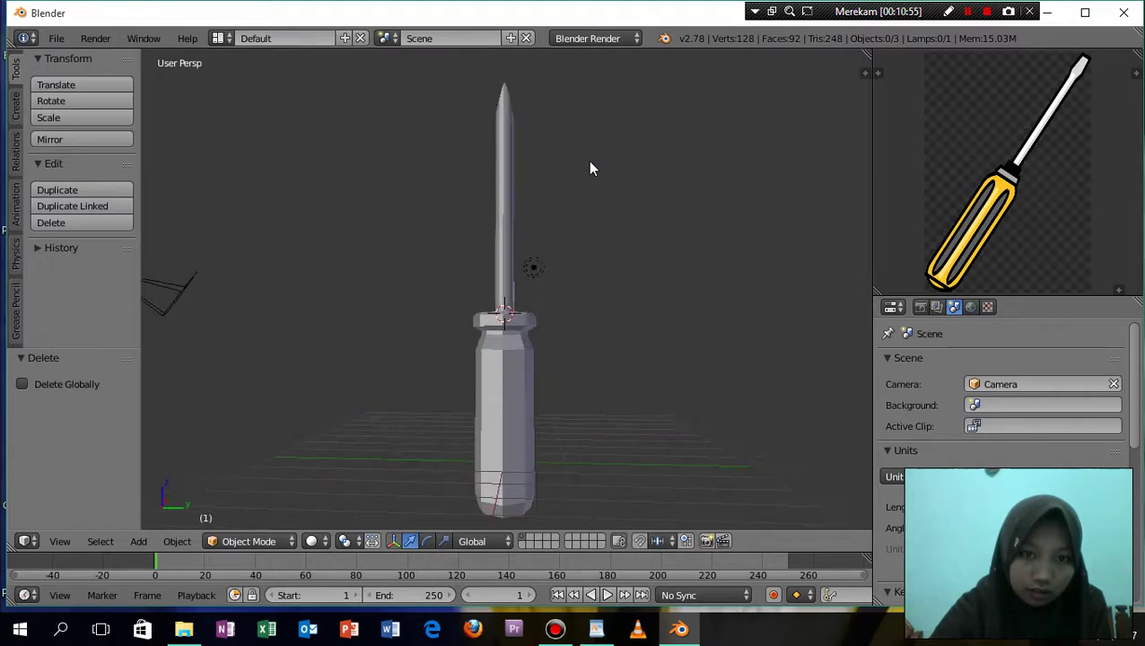
{"action": "scroll", "coordinate": [589, 168], "scroll_direction": "down", "scroll_amount": 1}
{"action": "scroll", "coordinate": [589, 168], "scroll_direction": "up", "scroll_amount": 1}
{"action": "key", "text": "KP_2"}
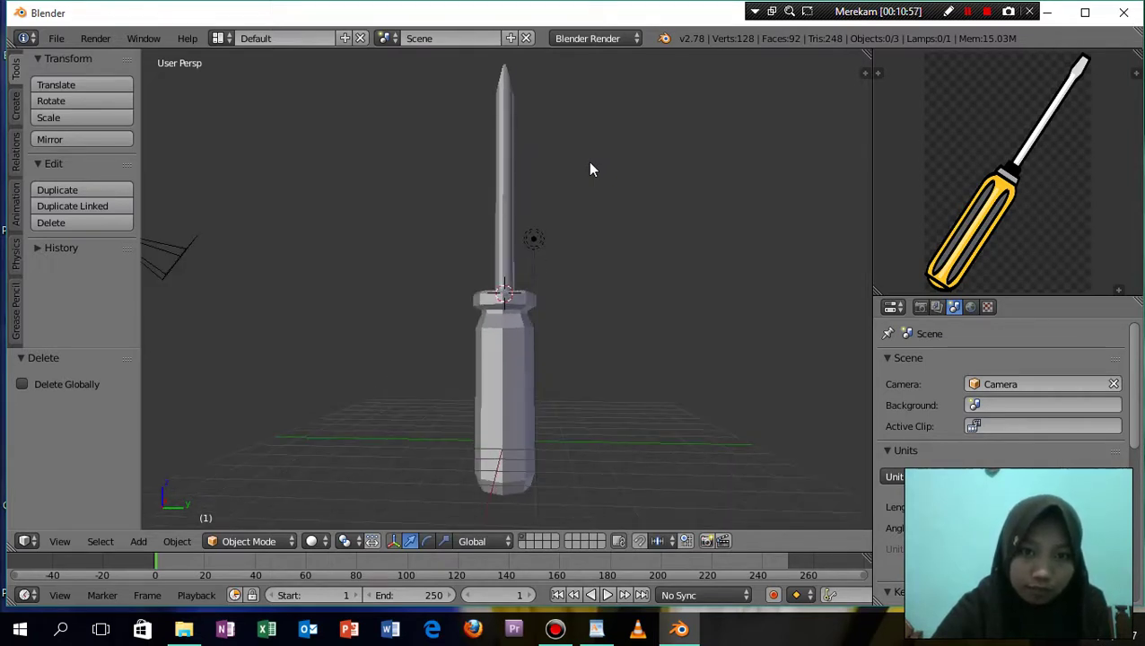
Select the screwdriver handle cylinder and switch it into Edit Mode
{"action": "left_click", "coordinate": [260, 541]}
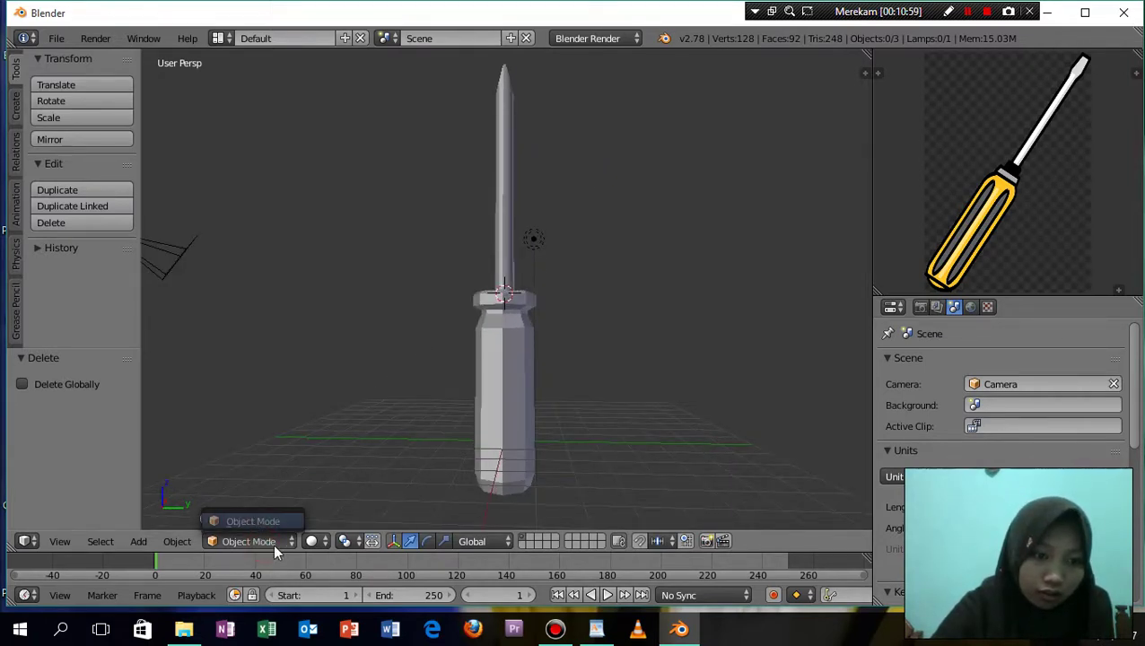
{"action": "left_click", "coordinate": [281, 545]}
{"action": "right_click", "coordinate": [503, 342]}
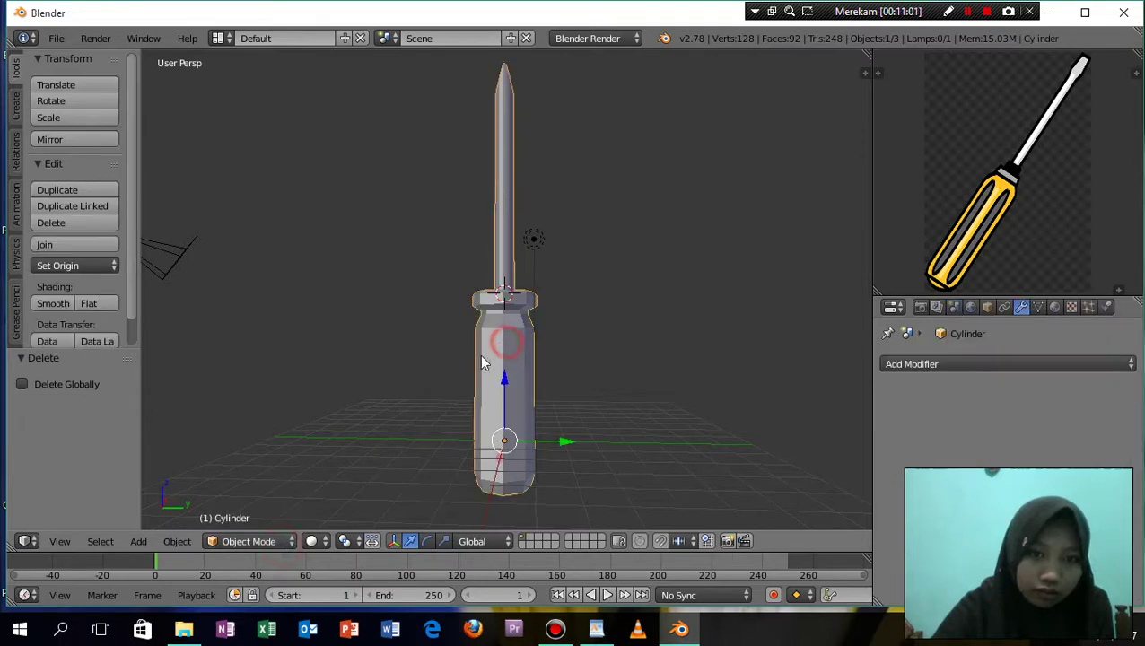
{"action": "left_click", "coordinate": [287, 542]}
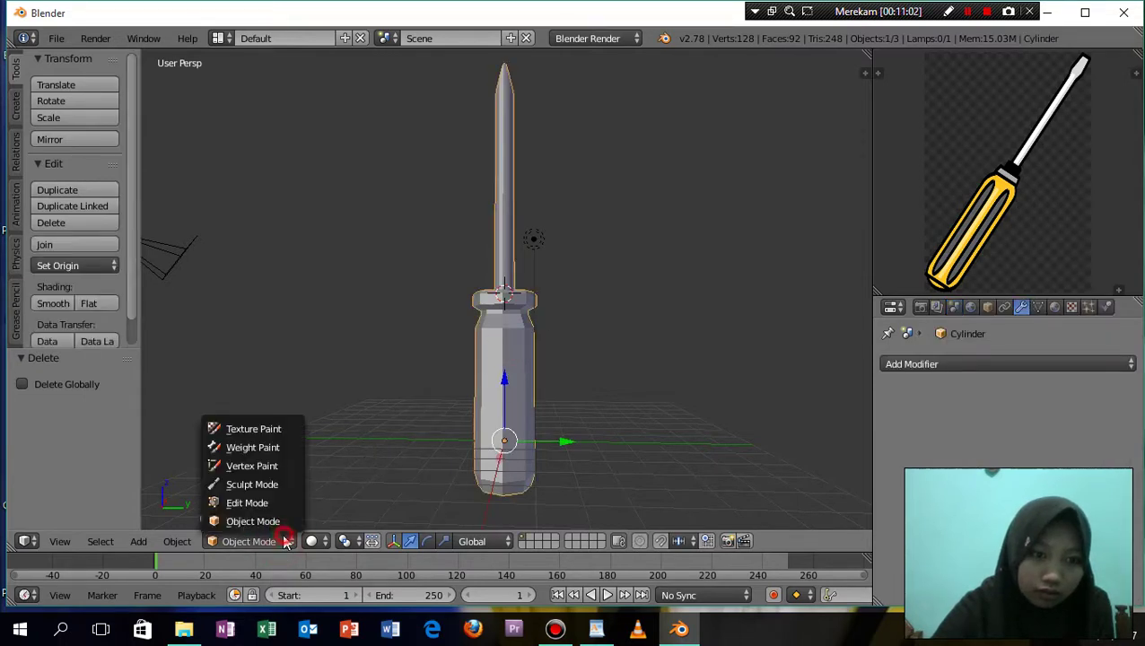
{"action": "left_click", "coordinate": [241, 504]}
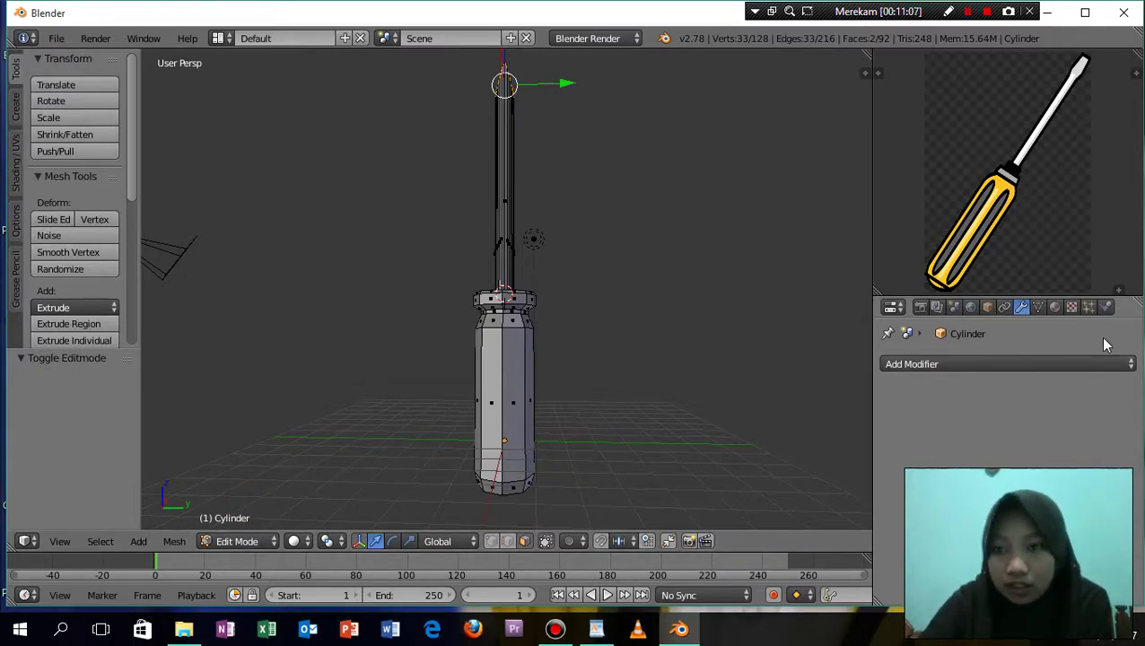
Add a material slot holding a new material named 'merah'
{"action": "left_click", "coordinate": [1052, 308]}
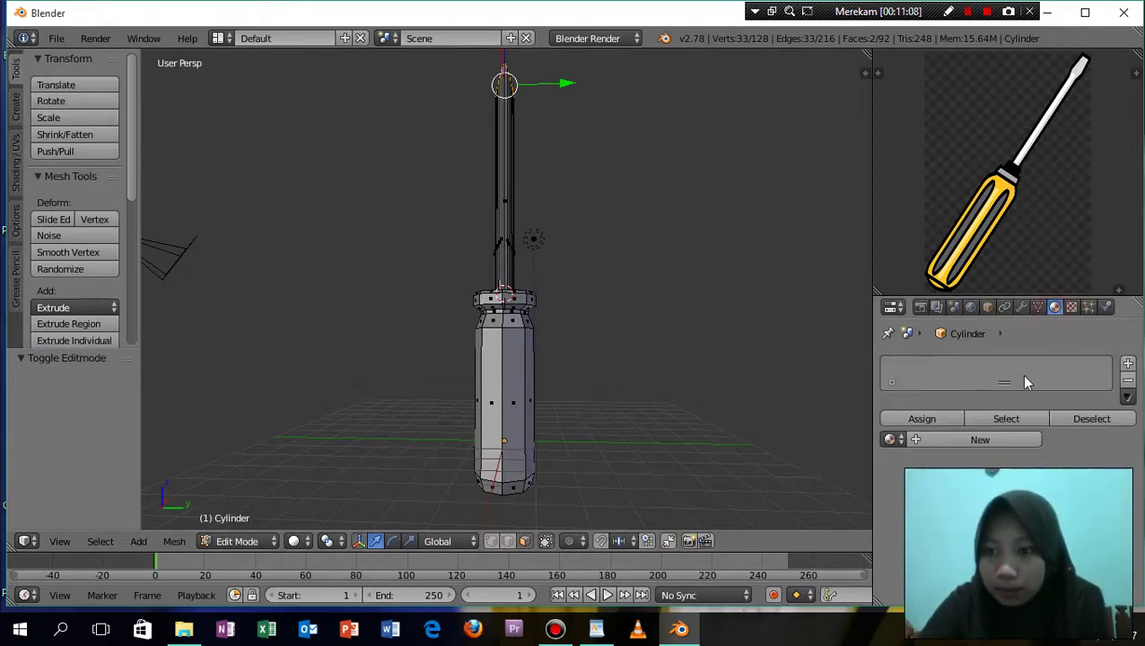
{"action": "left_click", "coordinate": [1127, 364]}
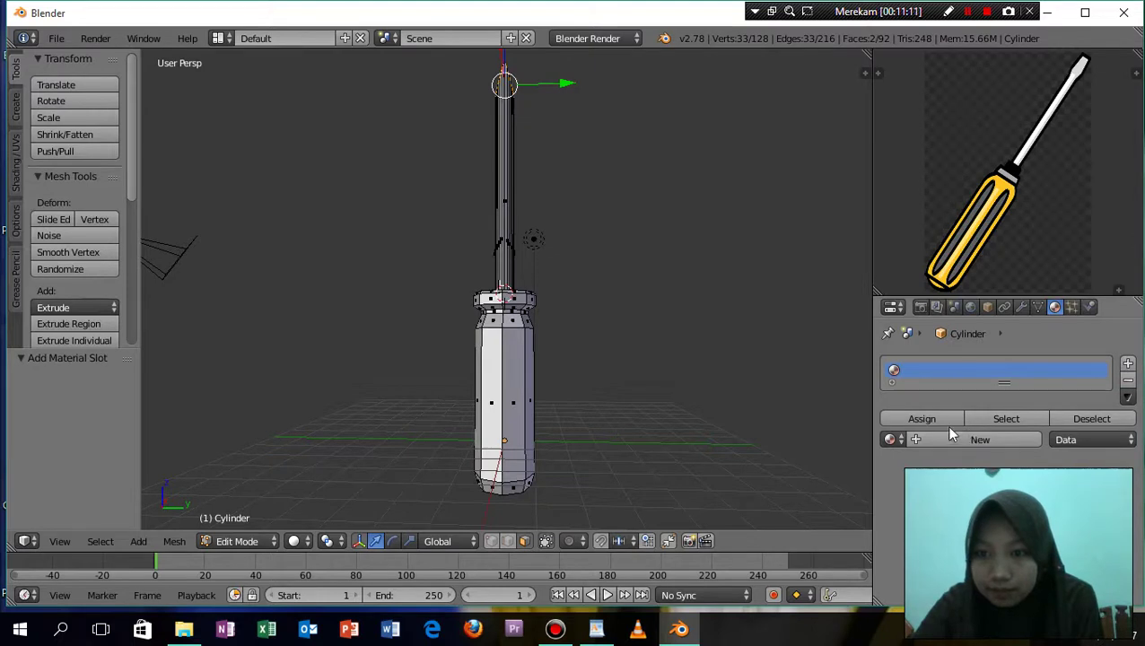
{"action": "left_click", "coordinate": [943, 439]}
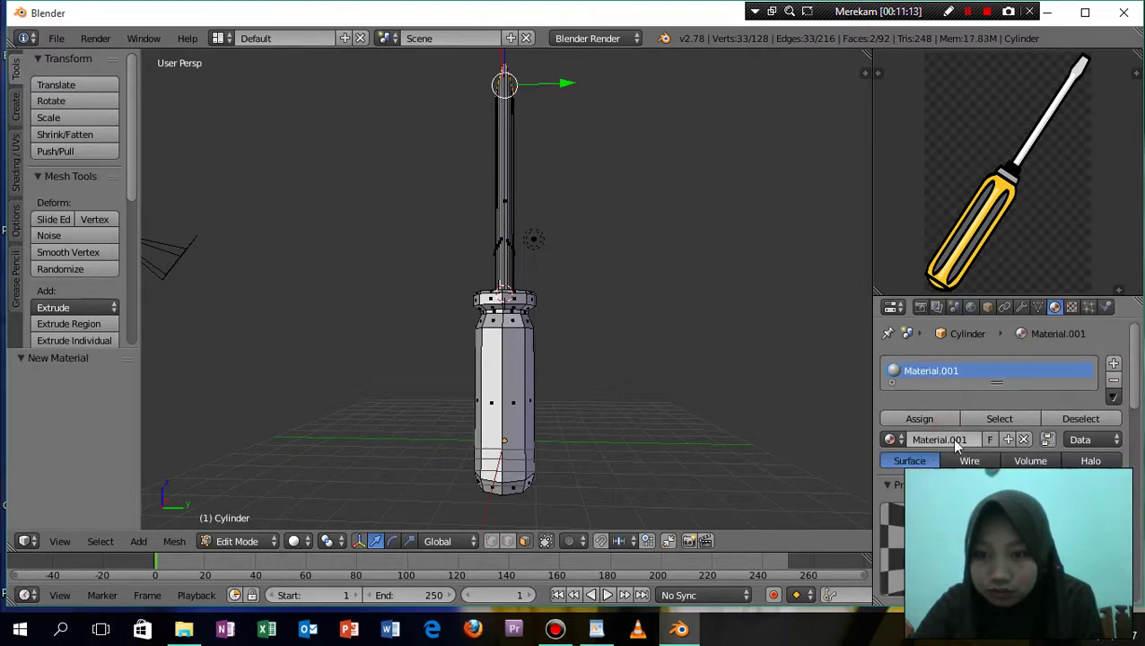
{"action": "double_click", "coordinate": [958, 440]}
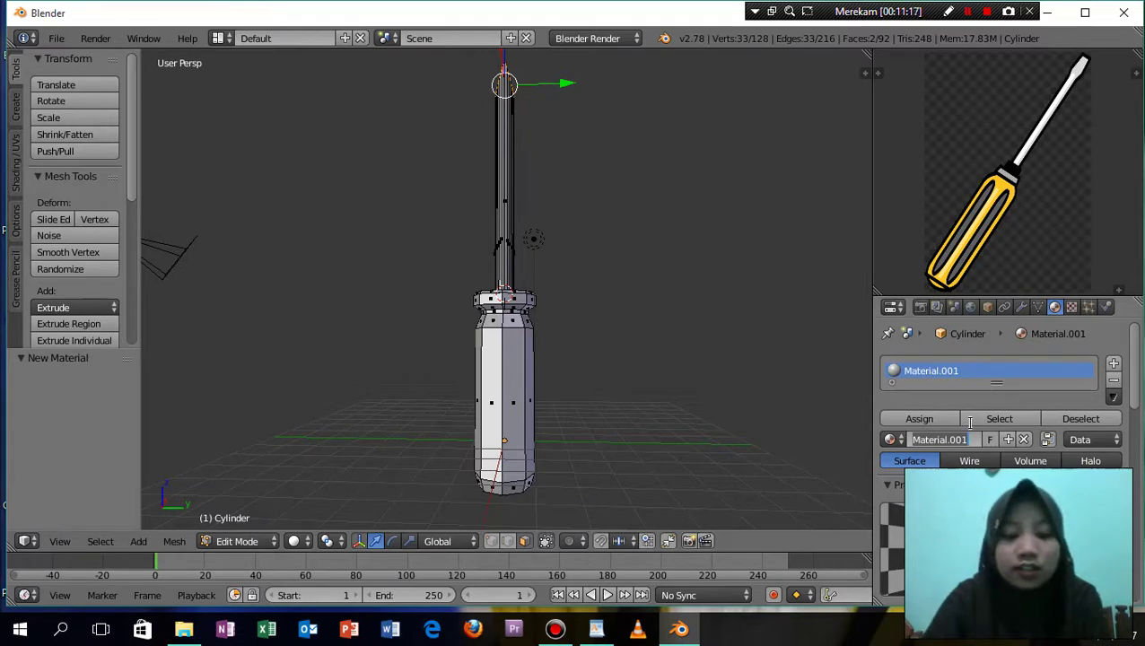
{"action": "type", "text": "MRAH"}
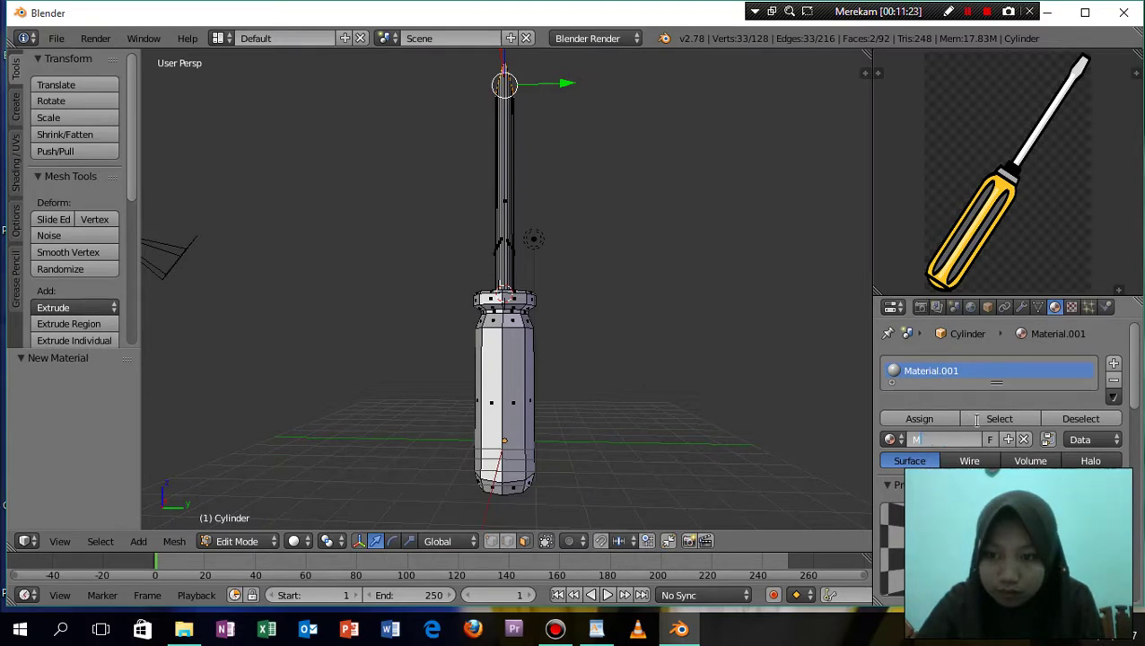
{"action": "type", "text": "mer"}
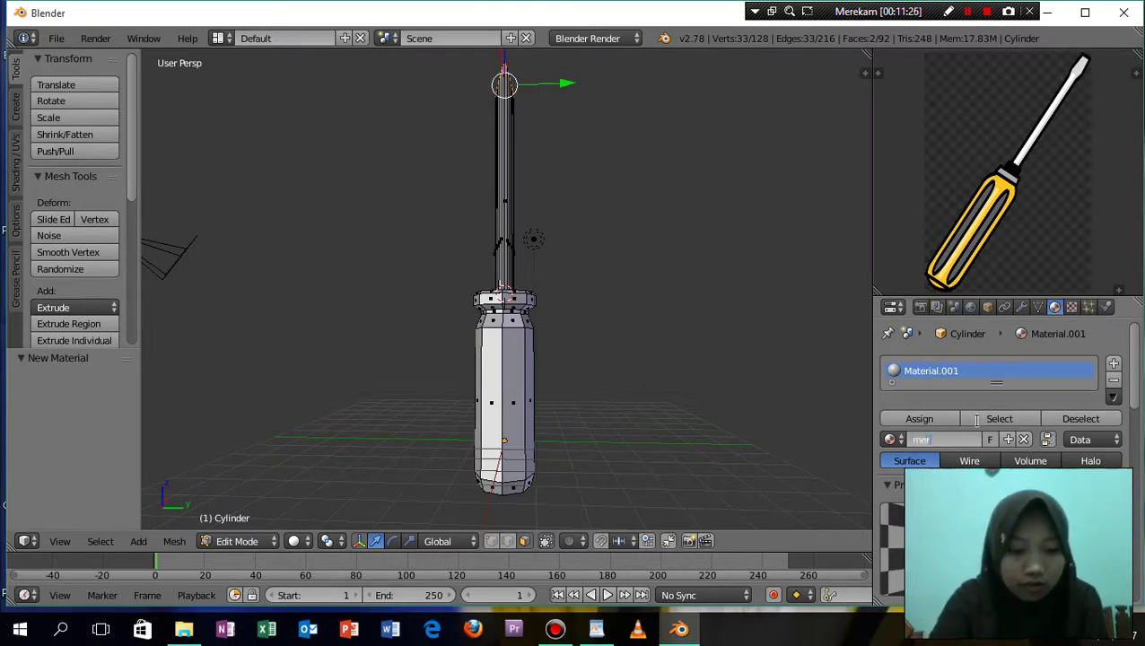
{"action": "type", "text": "ah"}
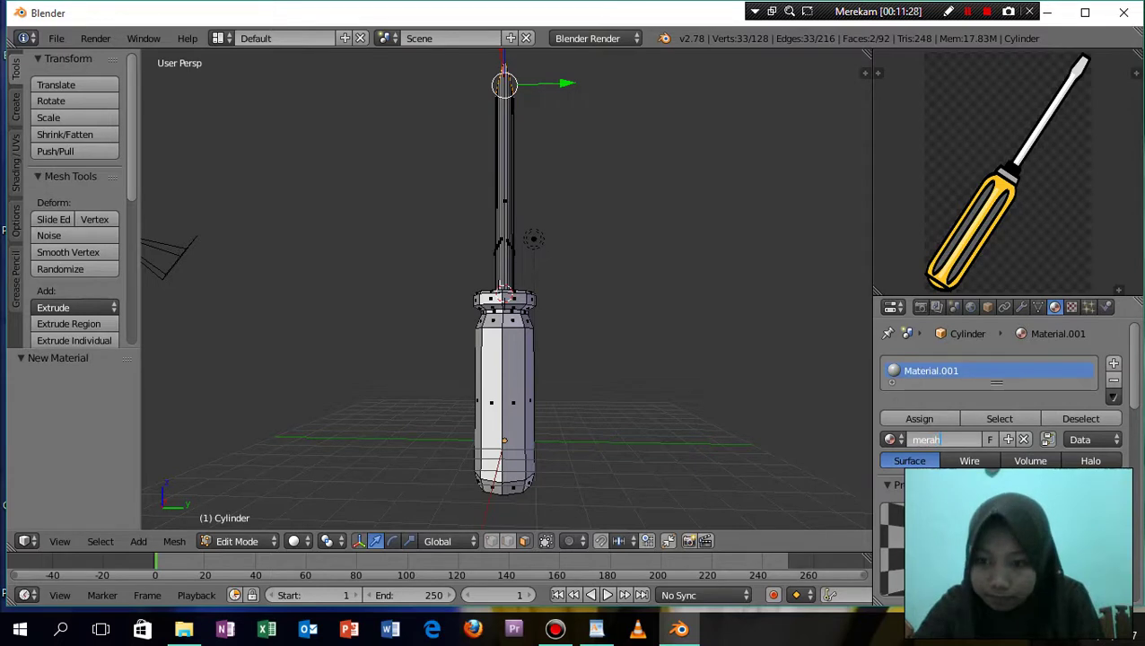
{"action": "key", "text": "Return"}
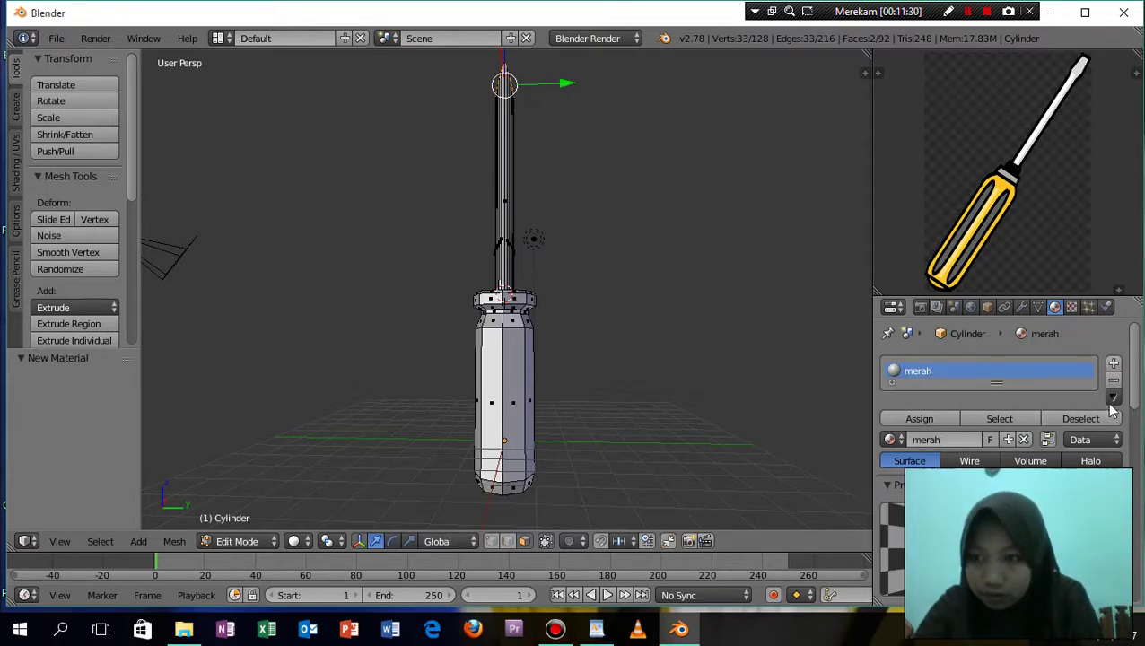
Set merah's diffuse colour to red and add a second material slot
{"action": "scroll", "coordinate": [1130, 395], "scroll_direction": "down", "scroll_amount": 3}
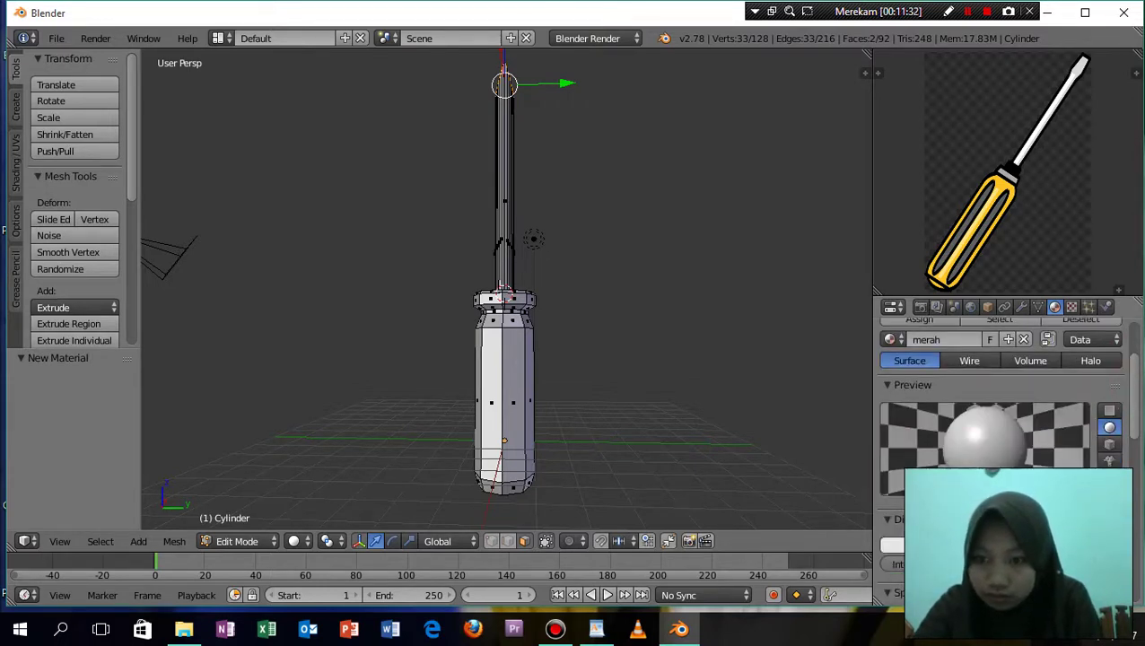
{"action": "left_click", "coordinate": [893, 544]}
{"action": "left_click", "coordinate": [912, 438]}
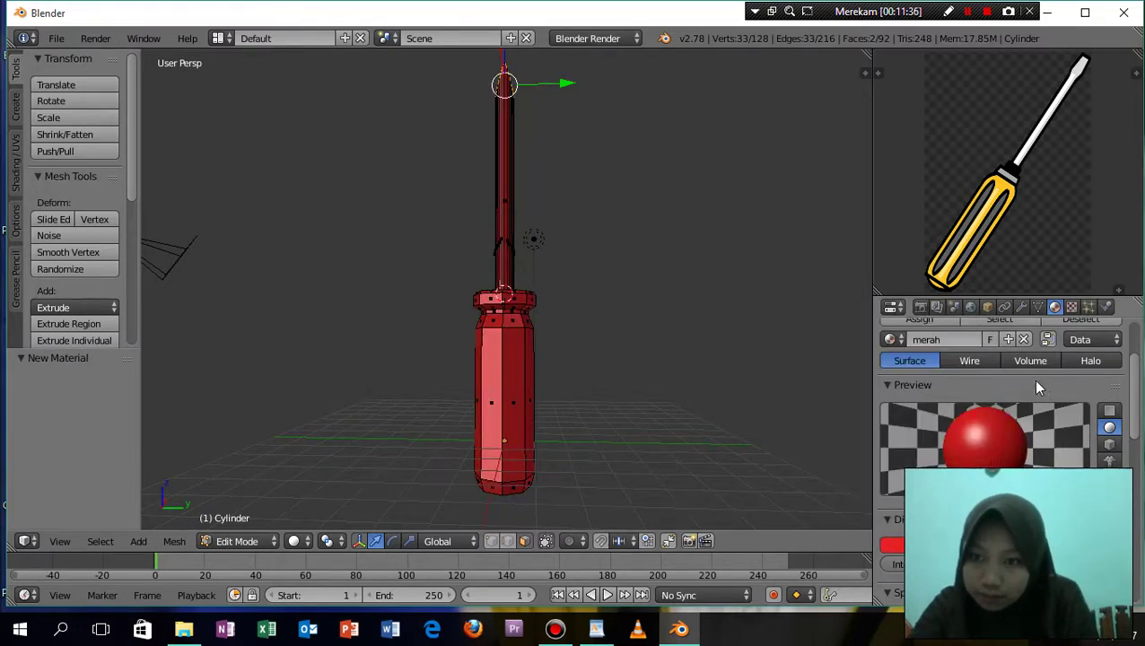
{"action": "left_click_drag", "start_coordinate": [1138, 395], "coordinate": [1142, 351]}
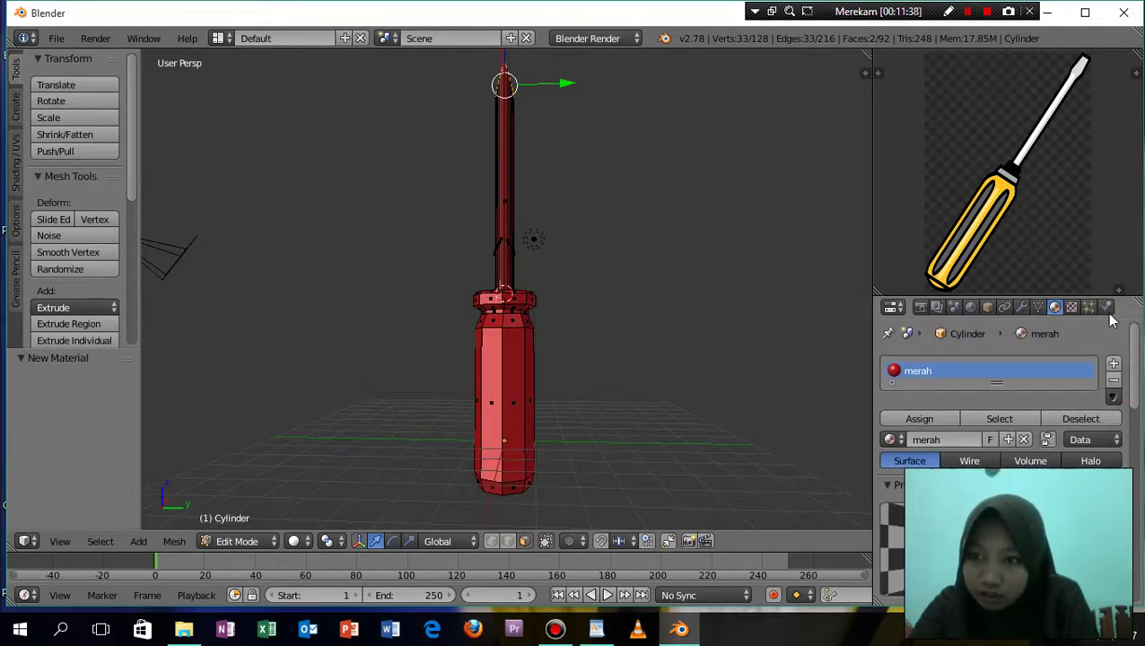
{"action": "left_click", "coordinate": [1114, 365]}
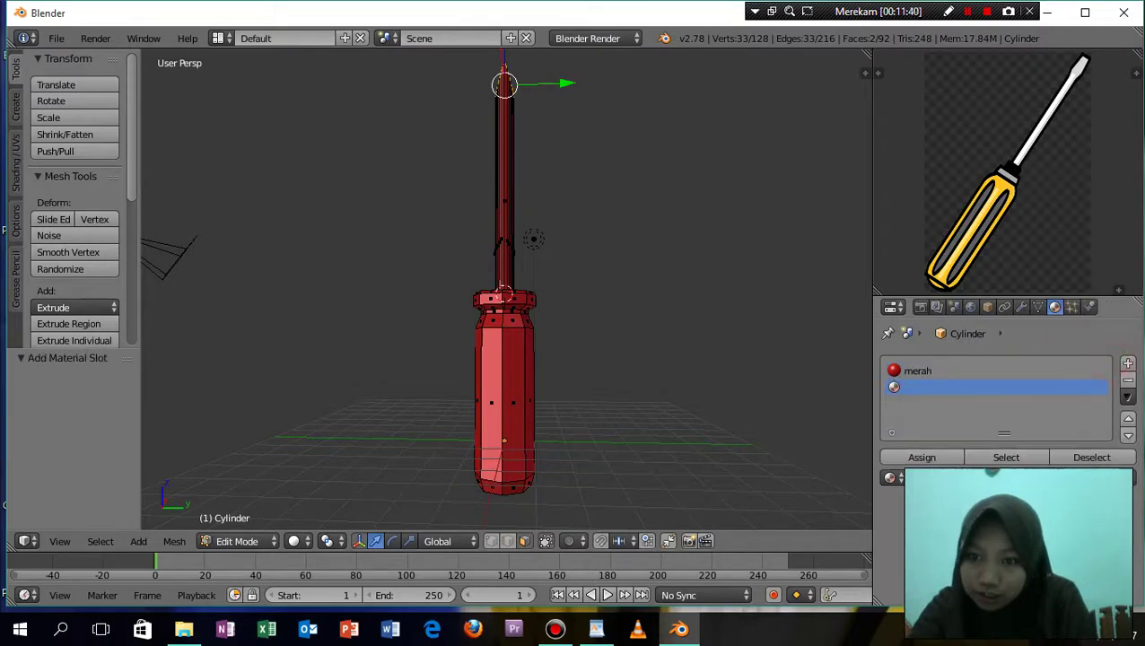
Create a blue material 'biru' in the second slot and add a third slot
{"action": "left_click", "coordinate": [933, 477]}
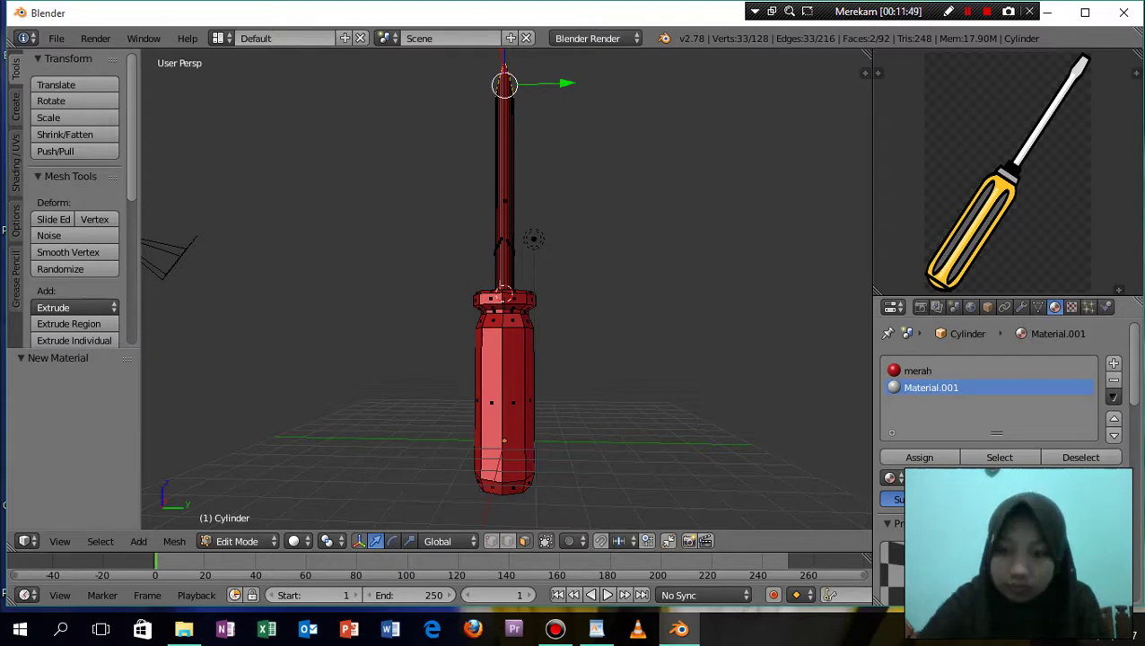
{"action": "key", "text": "Return"}
{"action": "scroll", "coordinate": [996, 403], "scroll_direction": "down", "scroll_amount": 4}
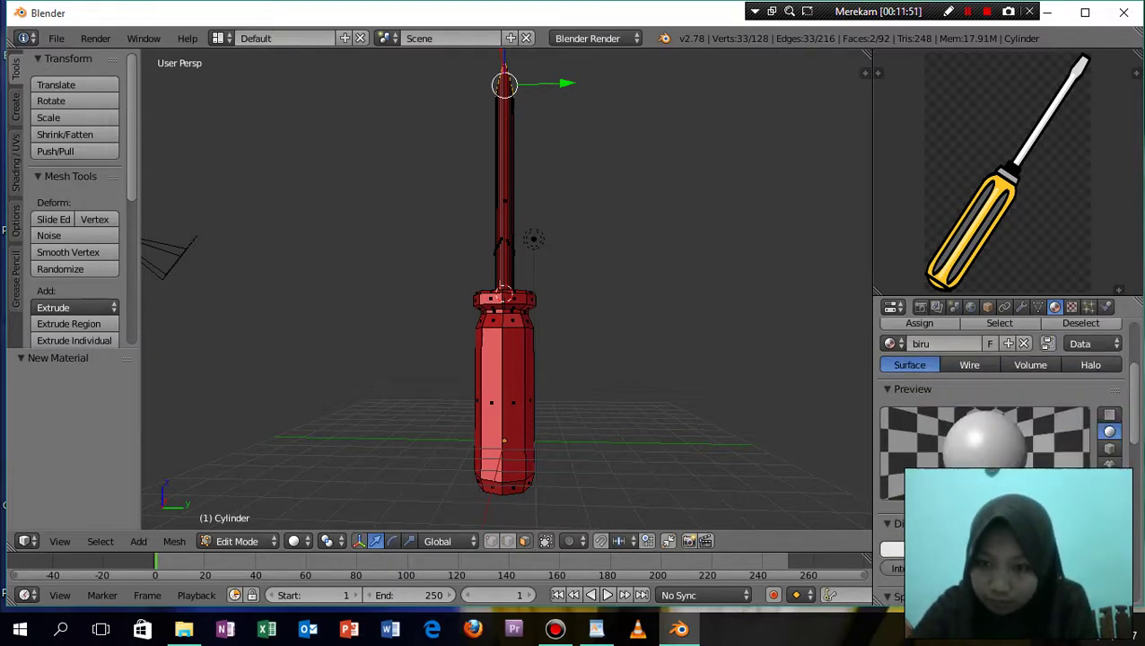
{"action": "left_click", "coordinate": [891, 549]}
{"action": "left_click_drag", "start_coordinate": [925, 404], "coordinate": [961, 353]}
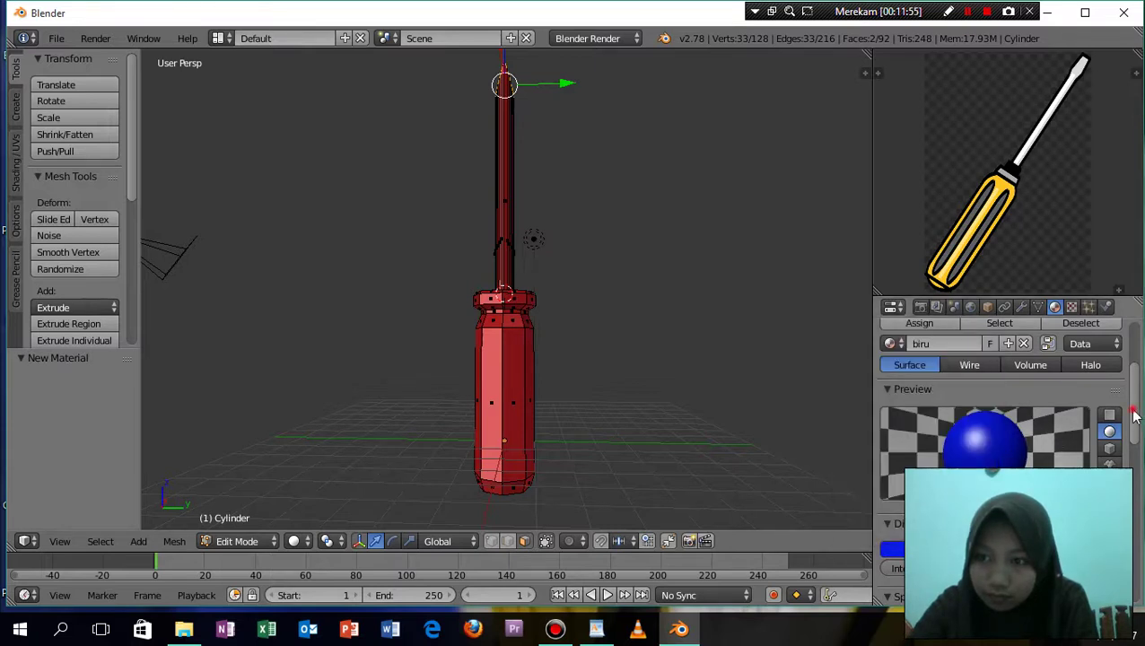
{"action": "left_click_drag", "start_coordinate": [1135, 415], "coordinate": [1138, 356]}
Add a third material slot with a new material named 'crome' and darken its diffuse colour
{"action": "left_click", "coordinate": [1114, 365]}
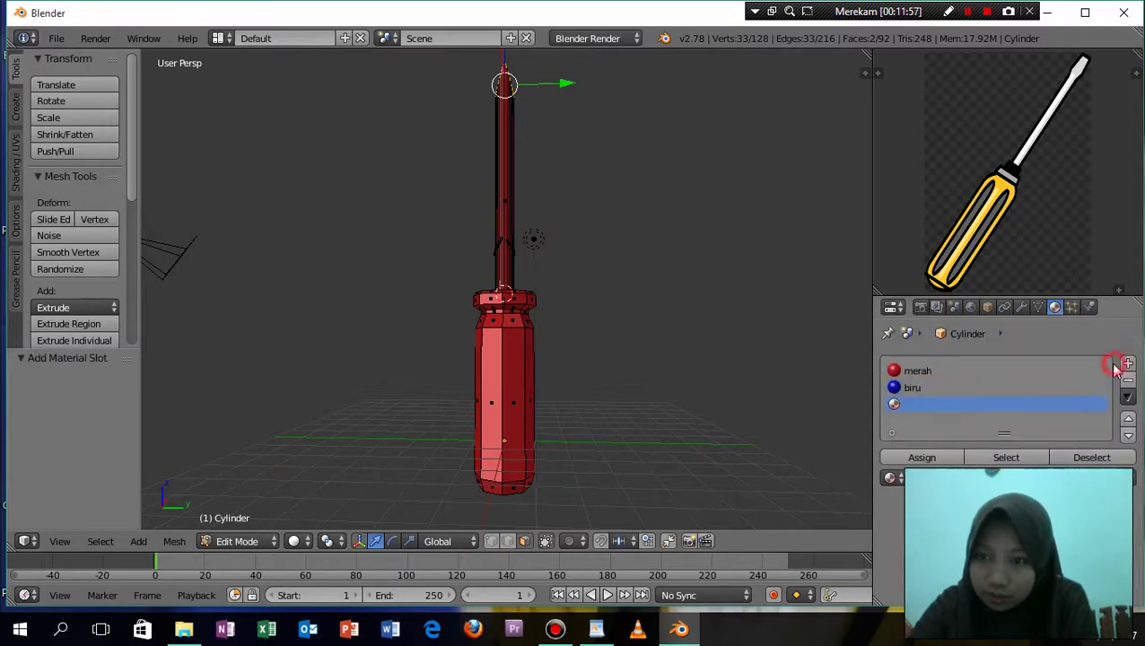
{"action": "left_click", "coordinate": [987, 477]}
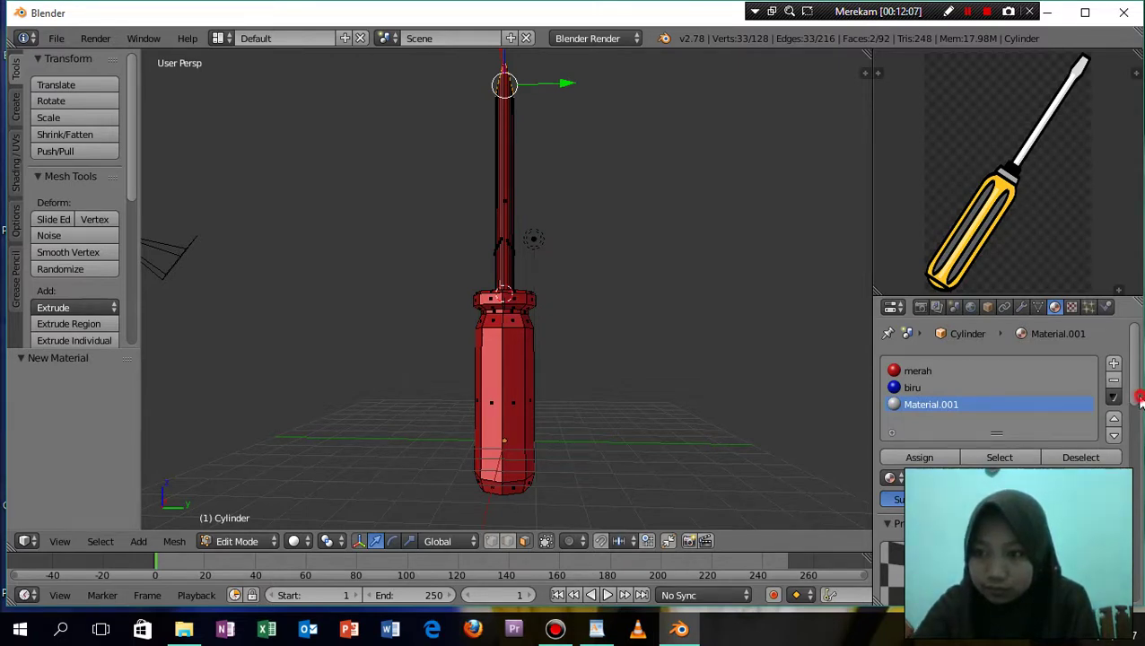
{"action": "scroll", "coordinate": [1122, 399], "scroll_direction": "down", "scroll_amount": 5}
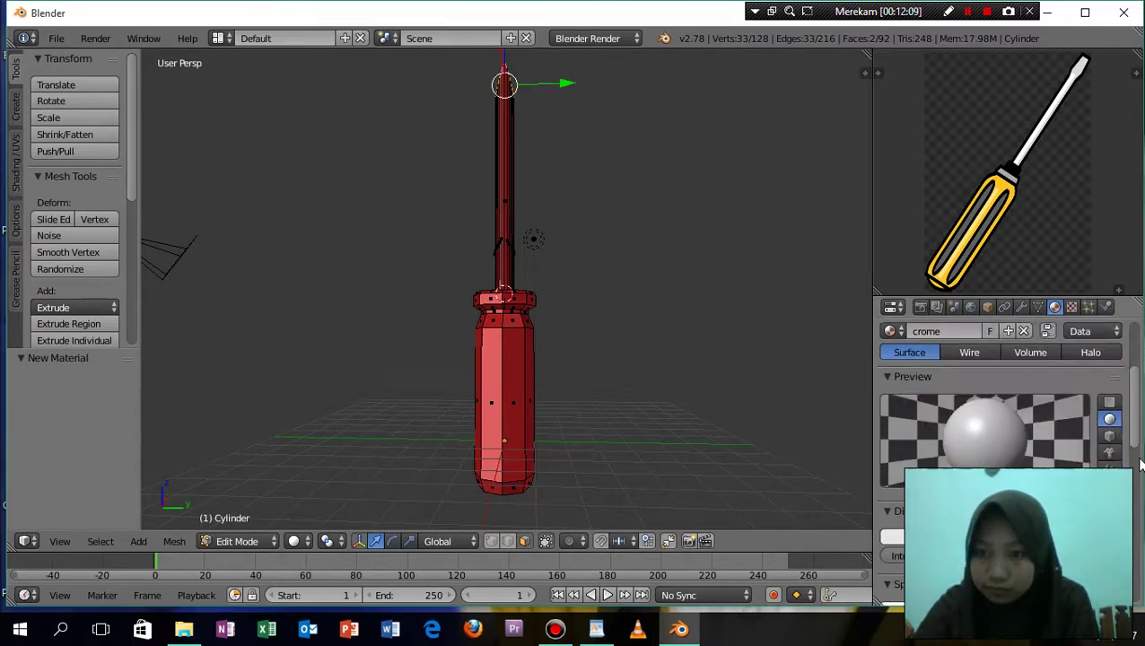
{"action": "scroll", "coordinate": [1122, 400], "scroll_direction": "down", "scroll_amount": 3}
{"action": "left_click", "coordinate": [931, 460]}
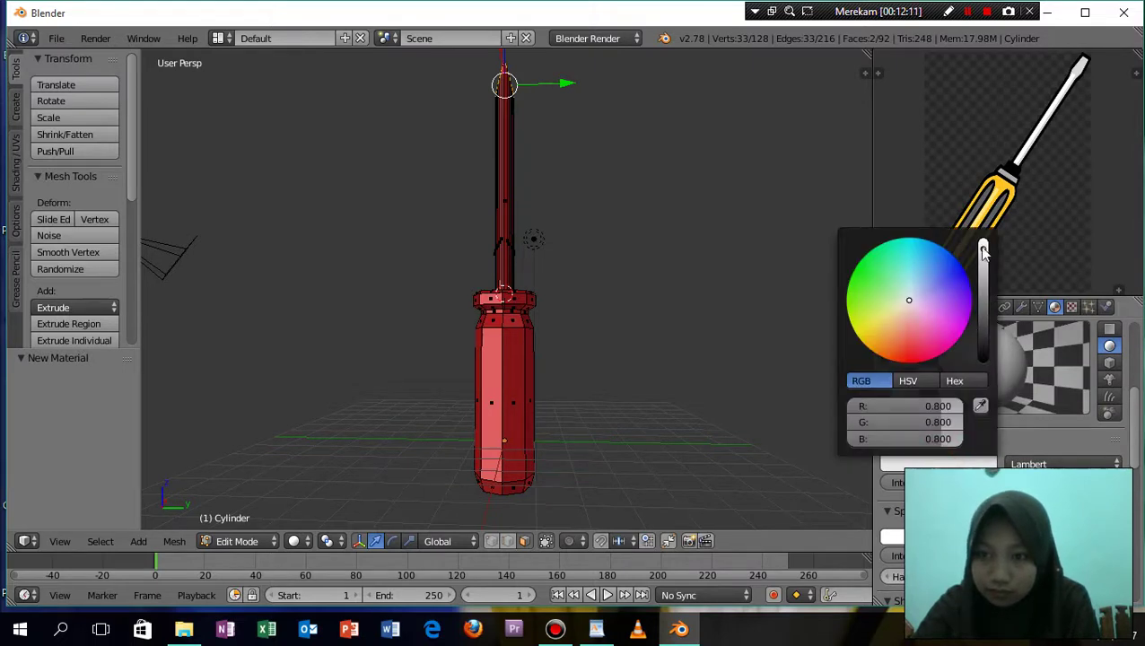
{"action": "mouse_move", "coordinate": [984, 252]}
{"action": "left_mouse_down"}
{"action": "mouse_move", "coordinate": [982, 347]}
{"action": "mouse_move", "coordinate": [986, 274]}
{"action": "left_mouse_up"}
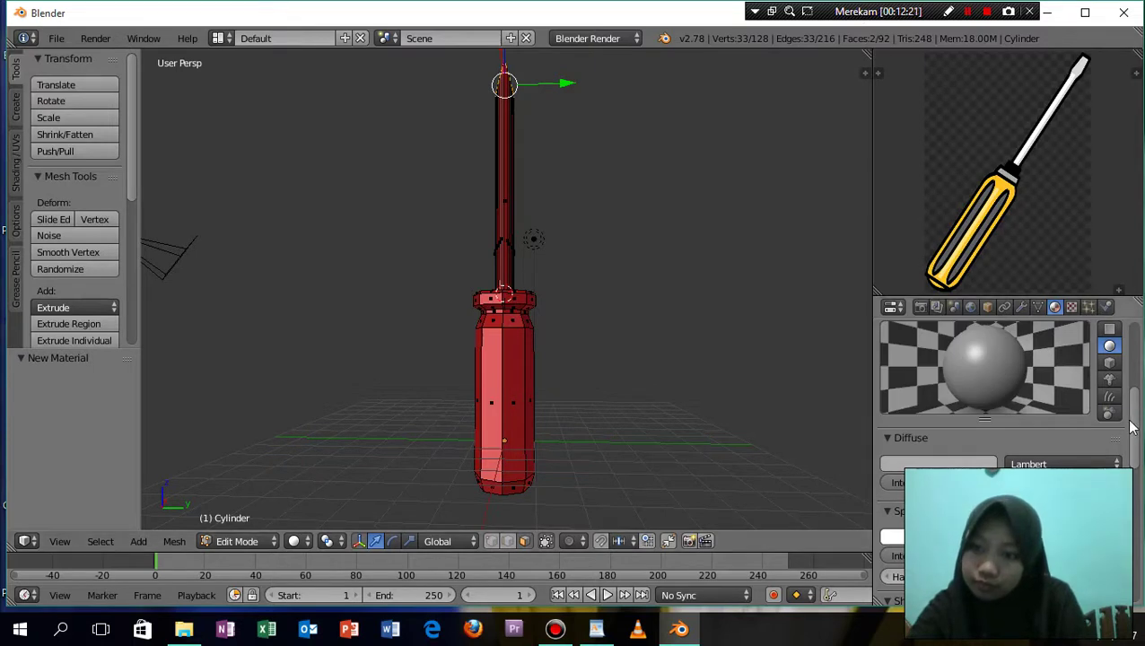
Scroll the Properties panel back to the slot list, then zoom and orbit in on the red handle
{"action": "scroll", "coordinate": [1130, 402], "scroll_direction": "up", "scroll_amount": 1}
{"action": "scroll", "coordinate": [1130, 401], "scroll_direction": "up", "scroll_amount": 4}
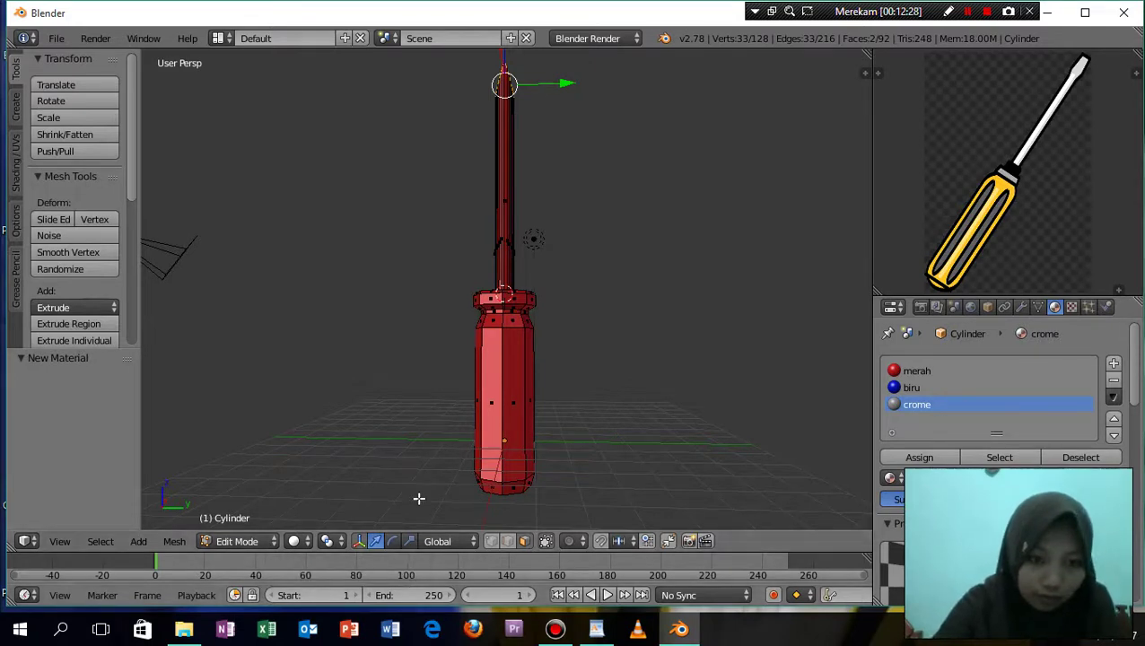
{"action": "scroll", "coordinate": [525, 321], "scroll_direction": "up", "scroll_amount": 1}
{"action": "scroll", "coordinate": [524, 320], "scroll_direction": "up", "scroll_amount": 1}
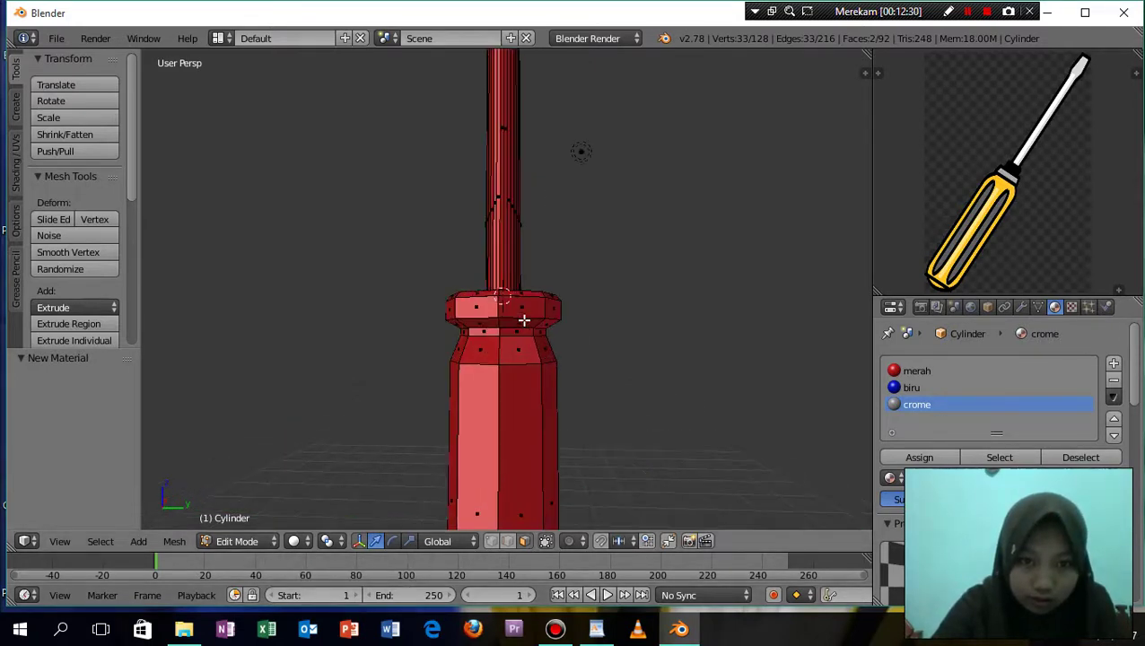
{"action": "scroll", "coordinate": [525, 320], "scroll_direction": "up", "scroll_amount": 2}
{"action": "key", "text": "KP_8"}
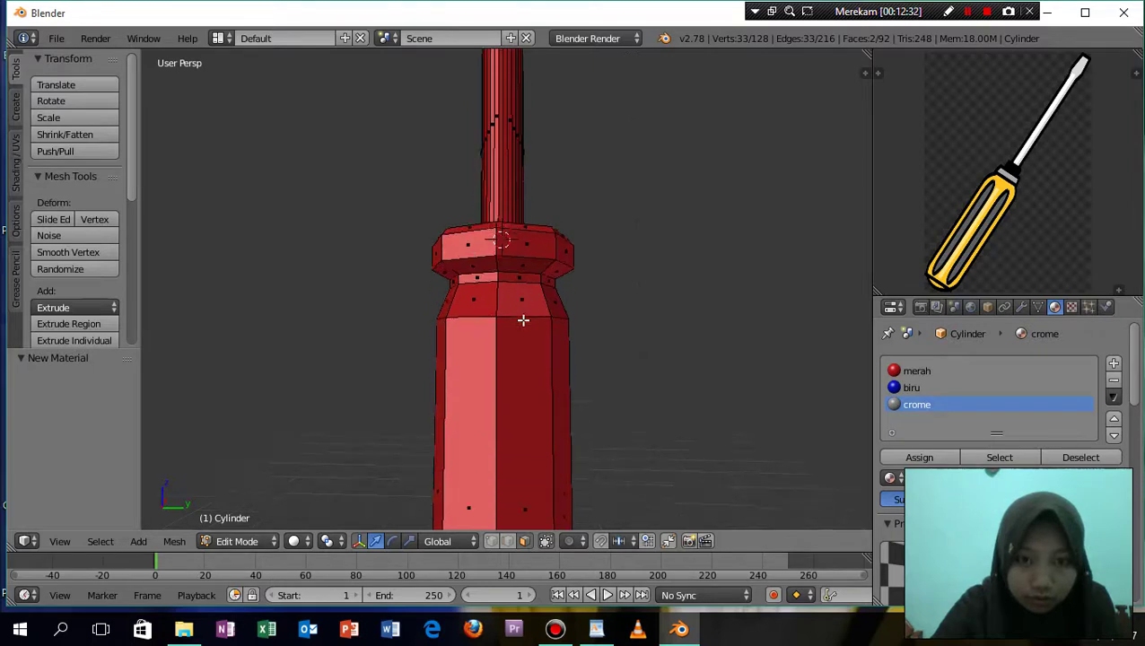
{"action": "key", "text": "KP_8"}
{"action": "key", "text": "KP_8"}
{"action": "key", "text": "KP_8"}
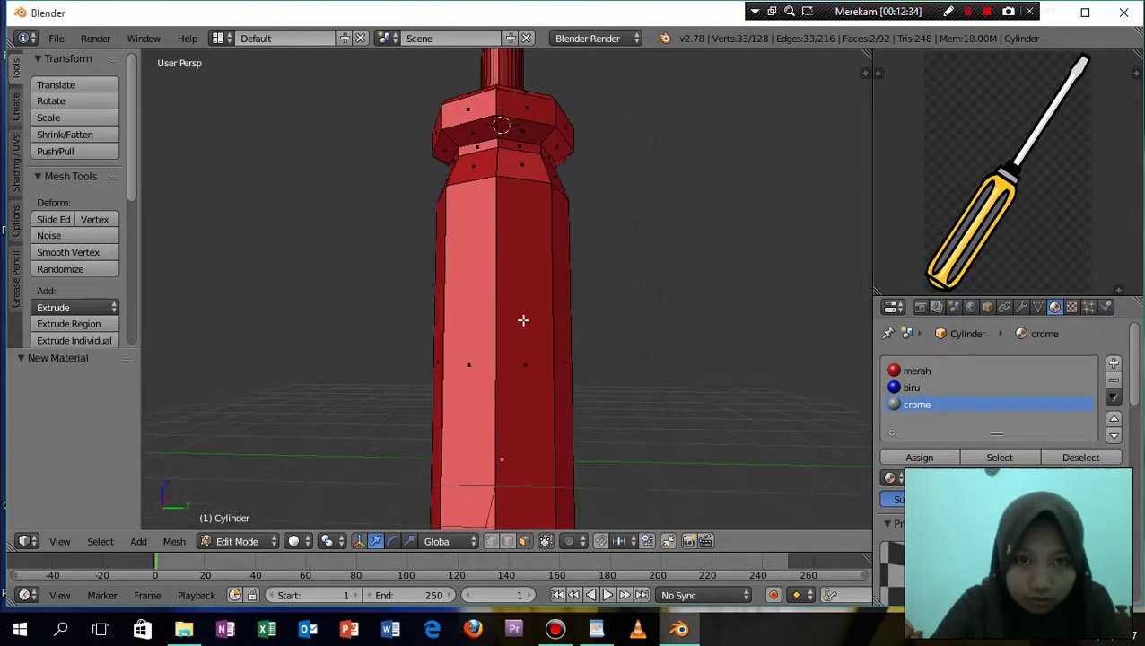
{"action": "scroll", "coordinate": [523, 320], "scroll_direction": "down", "scroll_amount": 1}
{"action": "scroll", "coordinate": [524, 320], "scroll_direction": "down", "scroll_amount": 2, "text": "shift"}
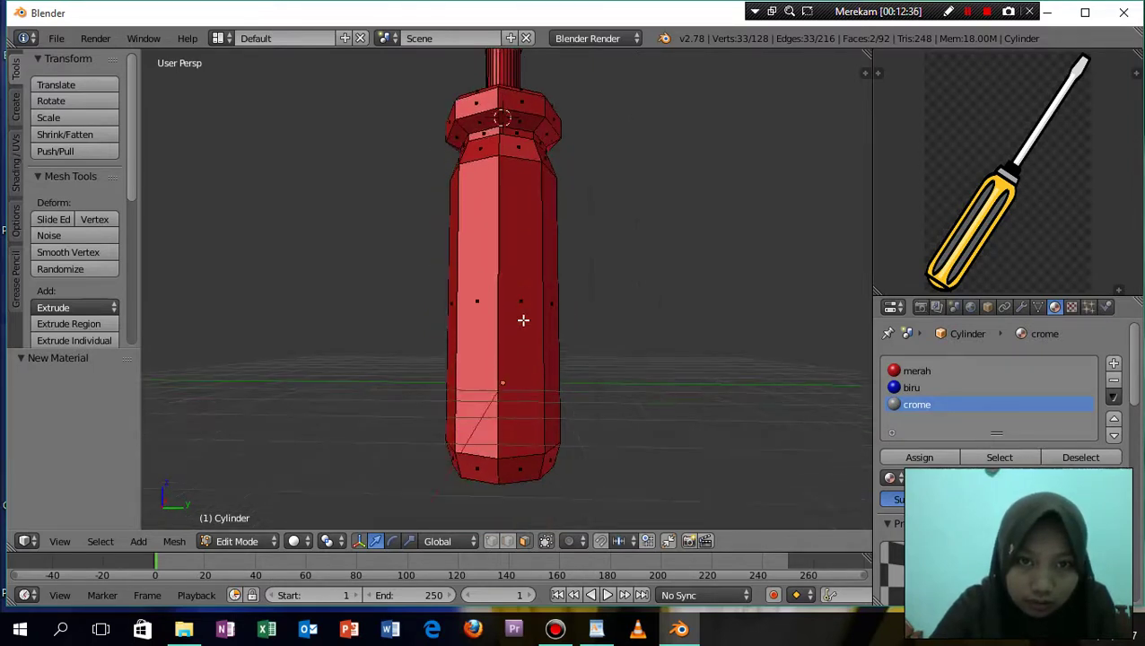
{"action": "middle_click_drag", "start_coordinate": [523, 320], "coordinate": [516, 371]}
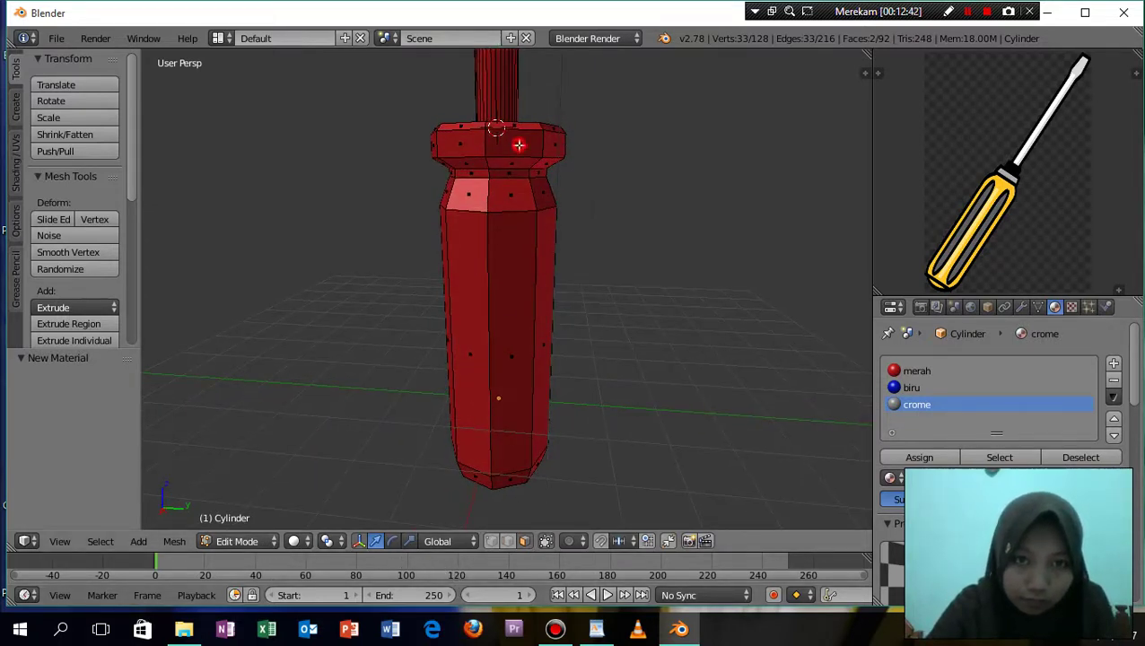
Select the vertical strip of faces running down the front centre of the handle
{"action": "right_click", "coordinate": [519, 145]}
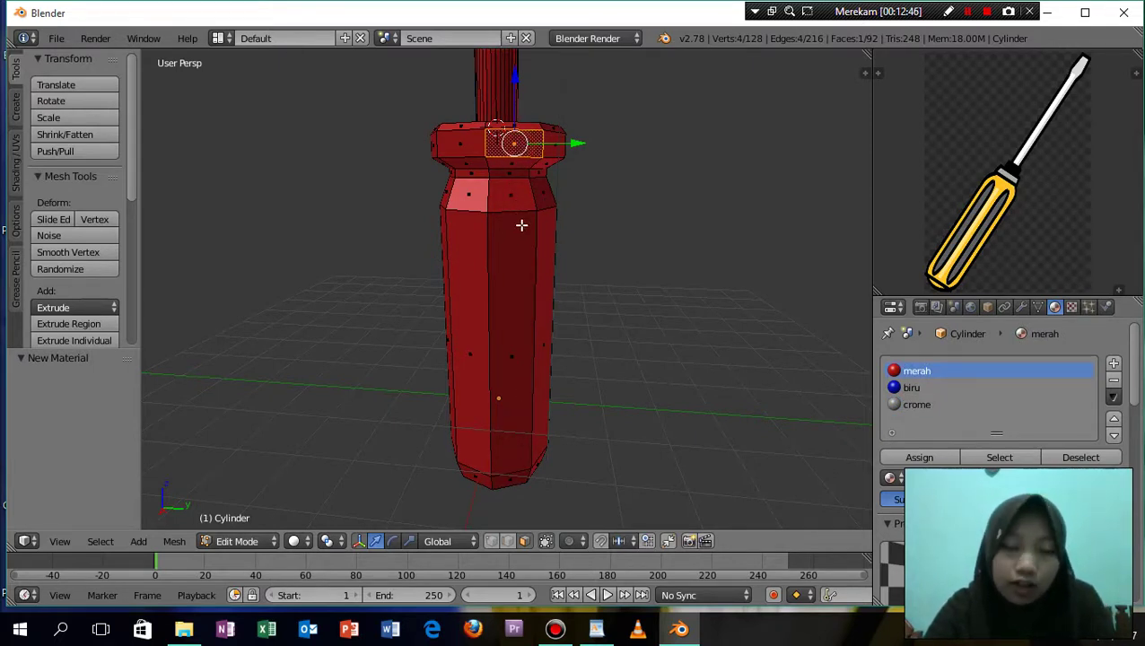
{"action": "right_click", "coordinate": [514, 128], "text": "alt"}
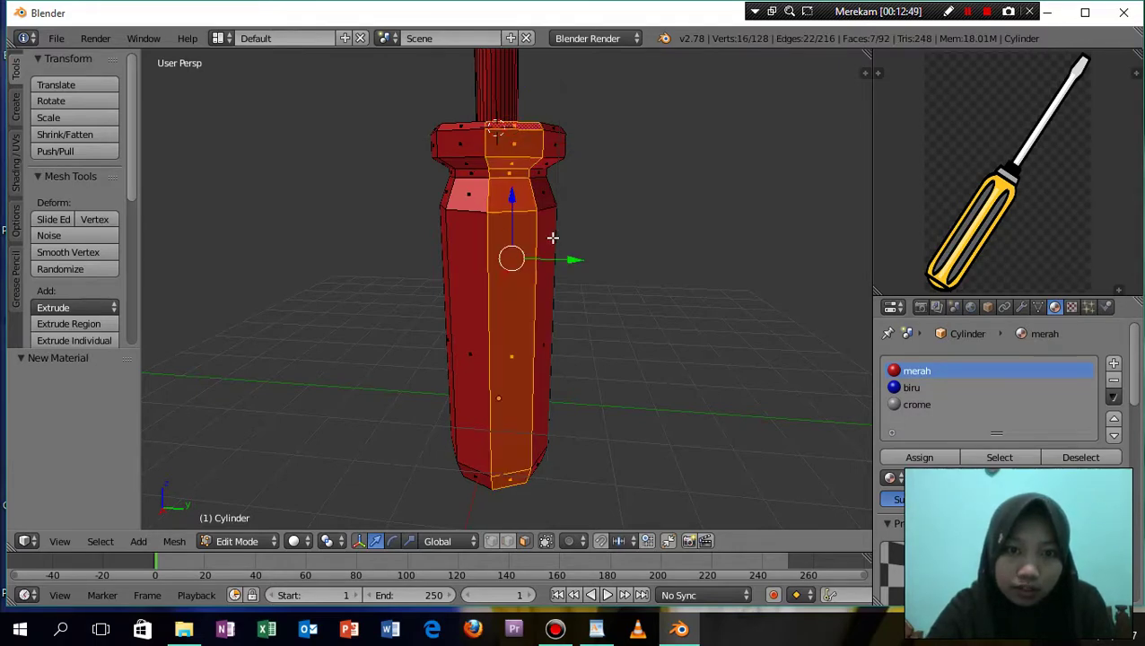
{"action": "middle_click_drag", "start_coordinate": [553, 237], "coordinate": [461, 144]}
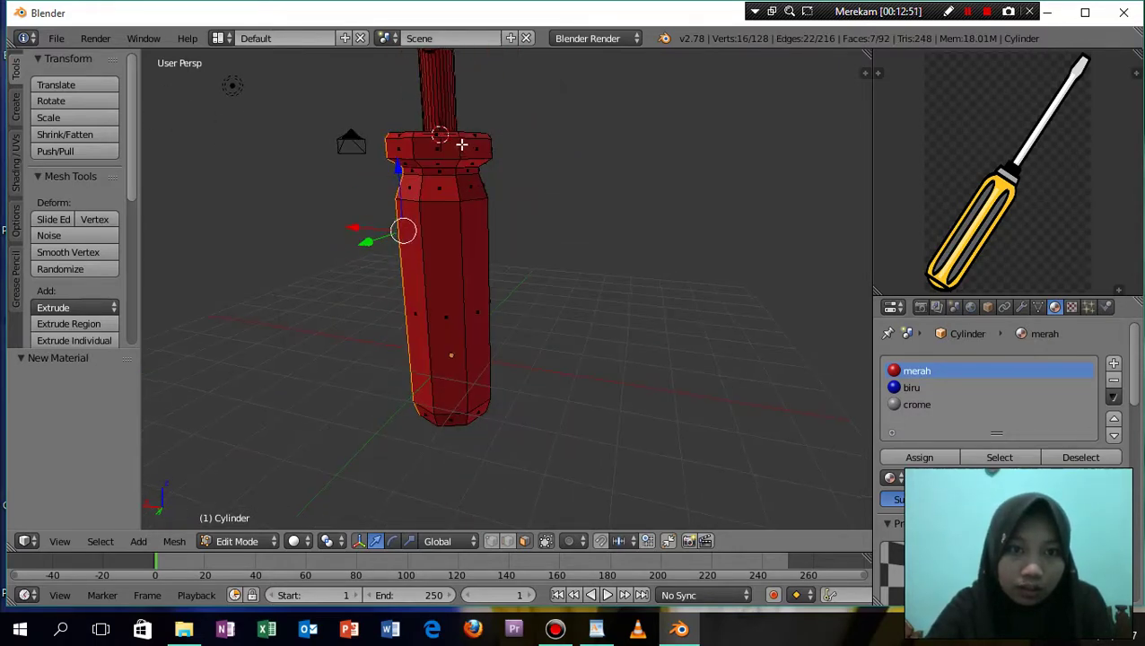
{"action": "mouse_move", "coordinate": [512, 192]}
{"action": "middle_mouse_down"}
{"action": "mouse_move", "coordinate": [440, 245]}
{"action": "mouse_move", "coordinate": [337, 238]}
{"action": "mouse_move", "coordinate": [554, 170]}
{"action": "mouse_move", "coordinate": [557, 184]}
{"action": "mouse_move", "coordinate": [362, 167]}
{"action": "middle_mouse_up"}
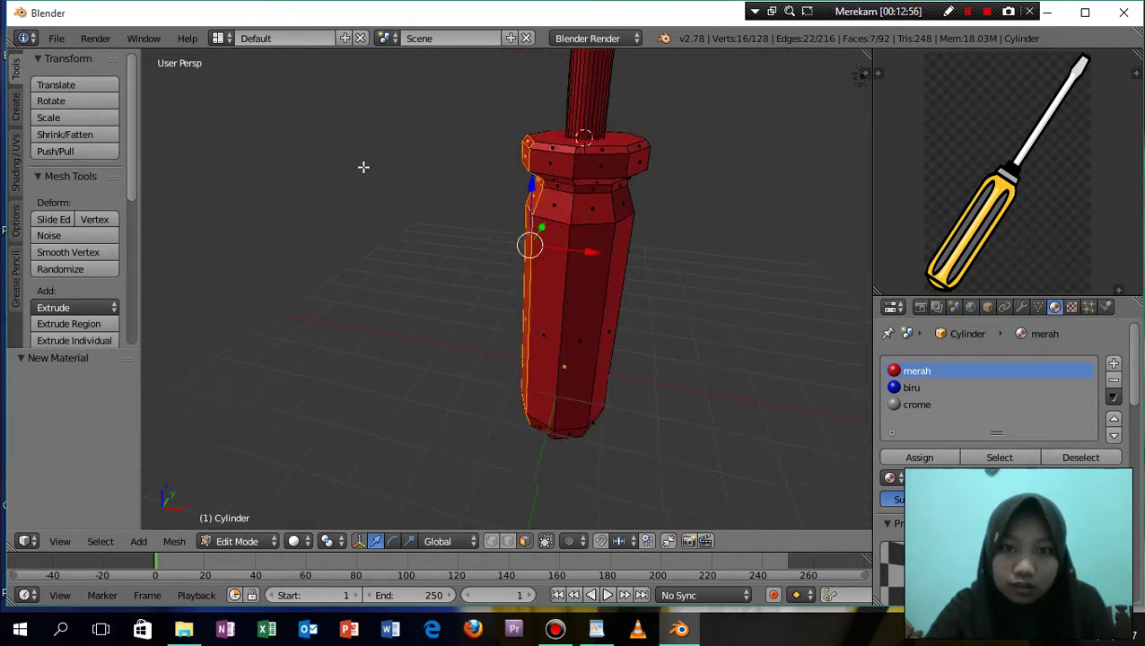
{"action": "right_click", "coordinate": [601, 155], "text": "alt"}
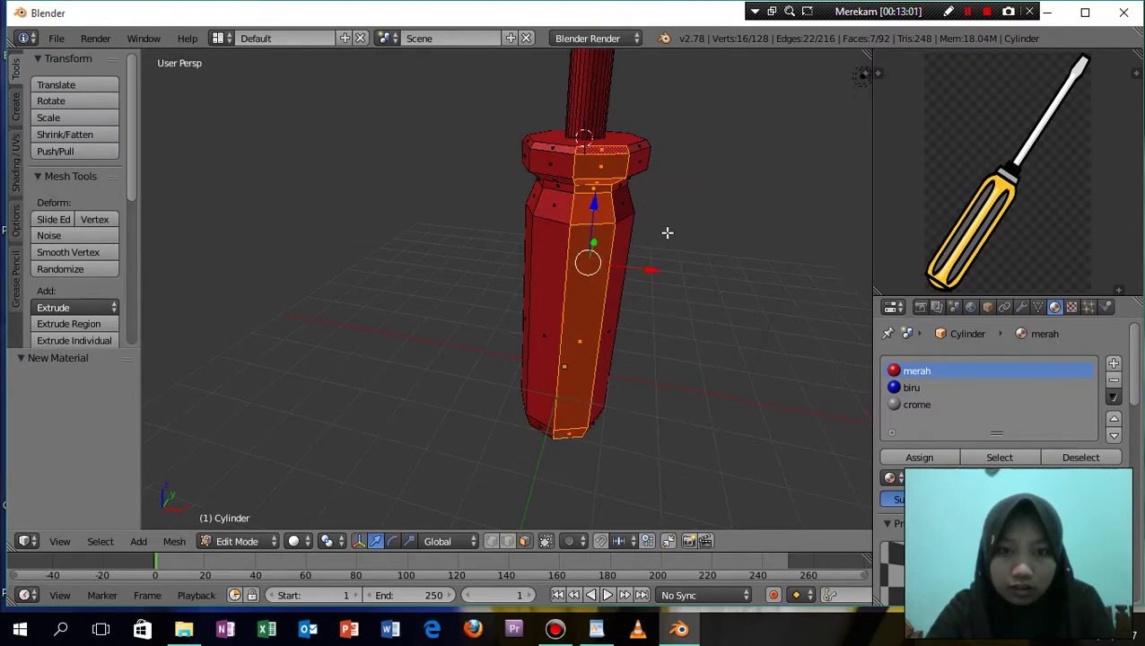
{"action": "mouse_move", "coordinate": [634, 241]}
{"action": "middle_mouse_down"}
{"action": "mouse_move", "coordinate": [447, 215]}
{"action": "mouse_move", "coordinate": [454, 228]}
{"action": "middle_mouse_up"}
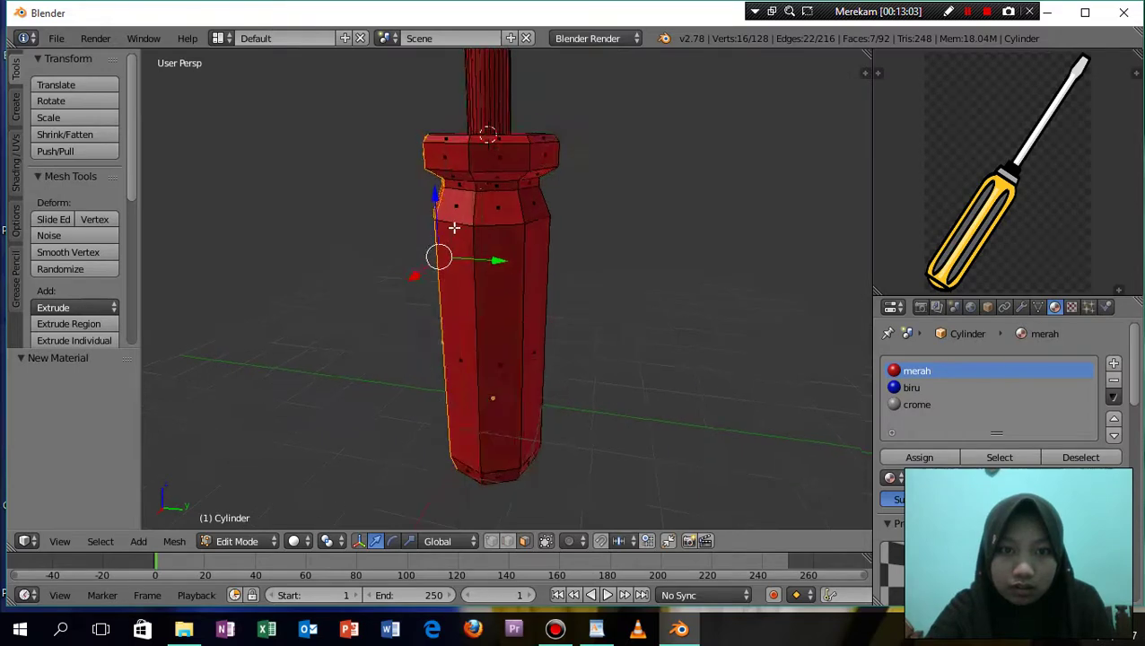
{"action": "right_click", "coordinate": [507, 137], "text": "alt"}
{"action": "mouse_move", "coordinate": [531, 188]}
{"action": "middle_mouse_down"}
{"action": "mouse_move", "coordinate": [582, 197]}
{"action": "mouse_move", "coordinate": [524, 189]}
{"action": "middle_mouse_up"}
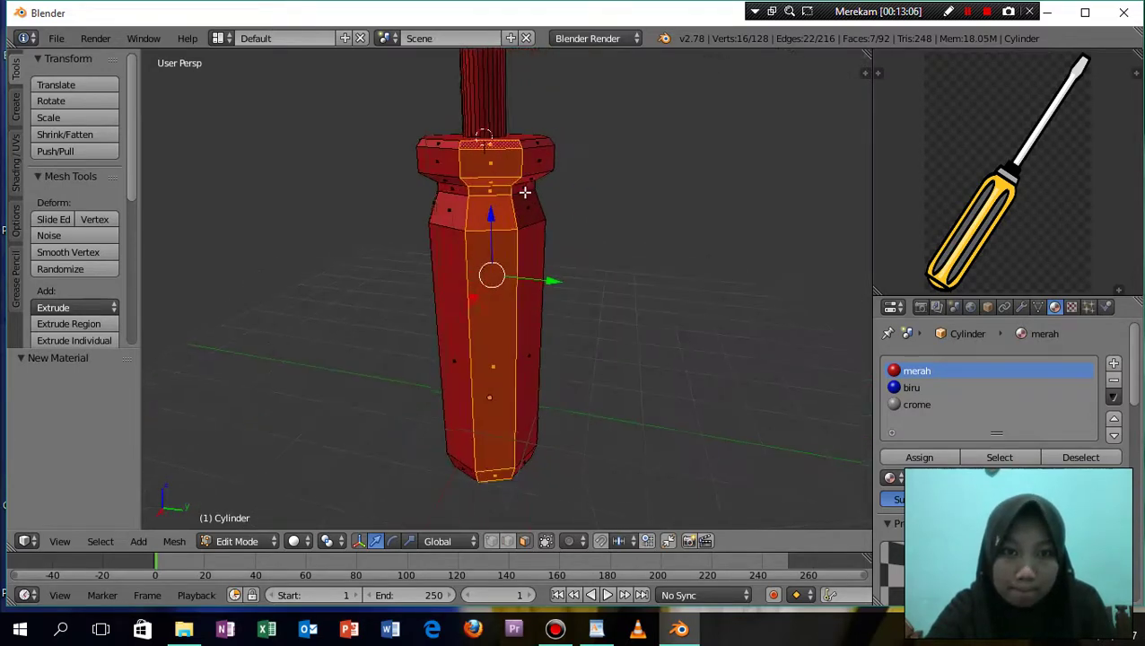
Assign the blue biru material to the first three vertical face strips of the handle
{"action": "left_click", "coordinate": [913, 387]}
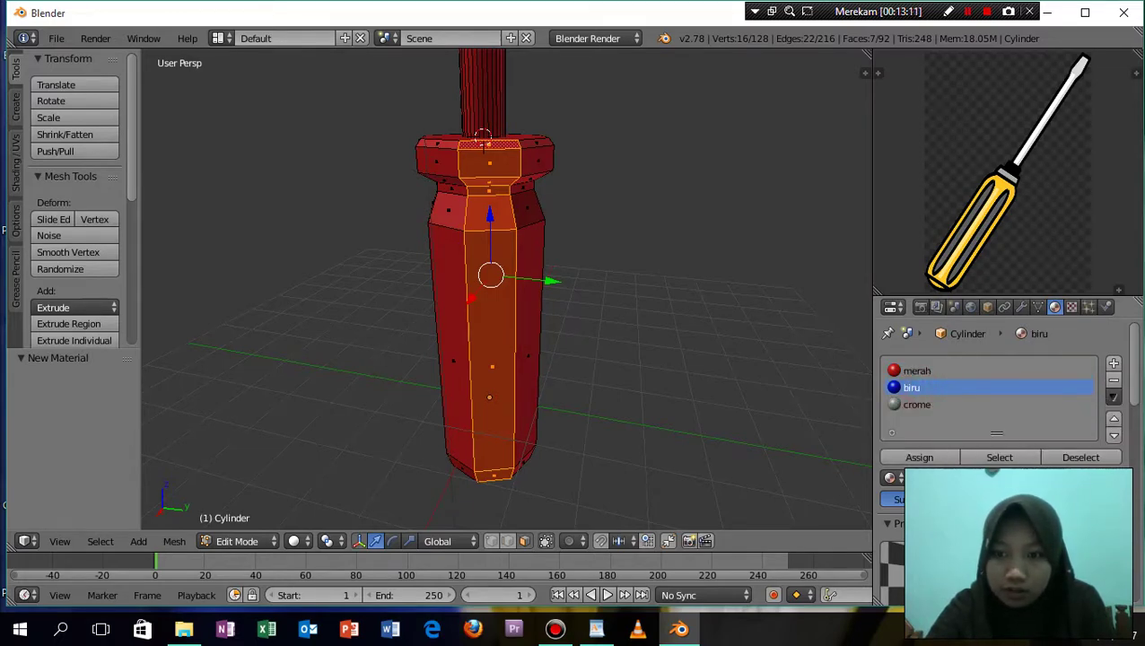
{"action": "left_click", "coordinate": [919, 457]}
{"action": "mouse_move", "coordinate": [693, 307]}
{"action": "middle_mouse_down"}
{"action": "mouse_move", "coordinate": [782, 287]}
{"action": "mouse_move", "coordinate": [583, 289]}
{"action": "mouse_move", "coordinate": [517, 256]}
{"action": "middle_mouse_up"}
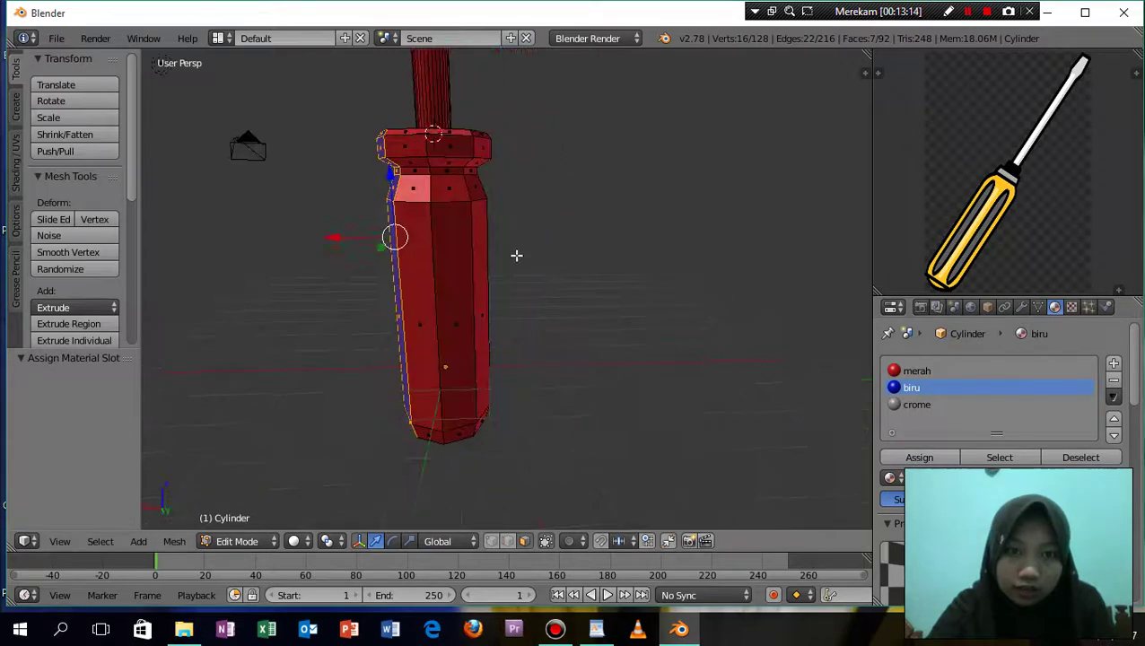
{"action": "right_click", "coordinate": [449, 134], "text": "alt"}
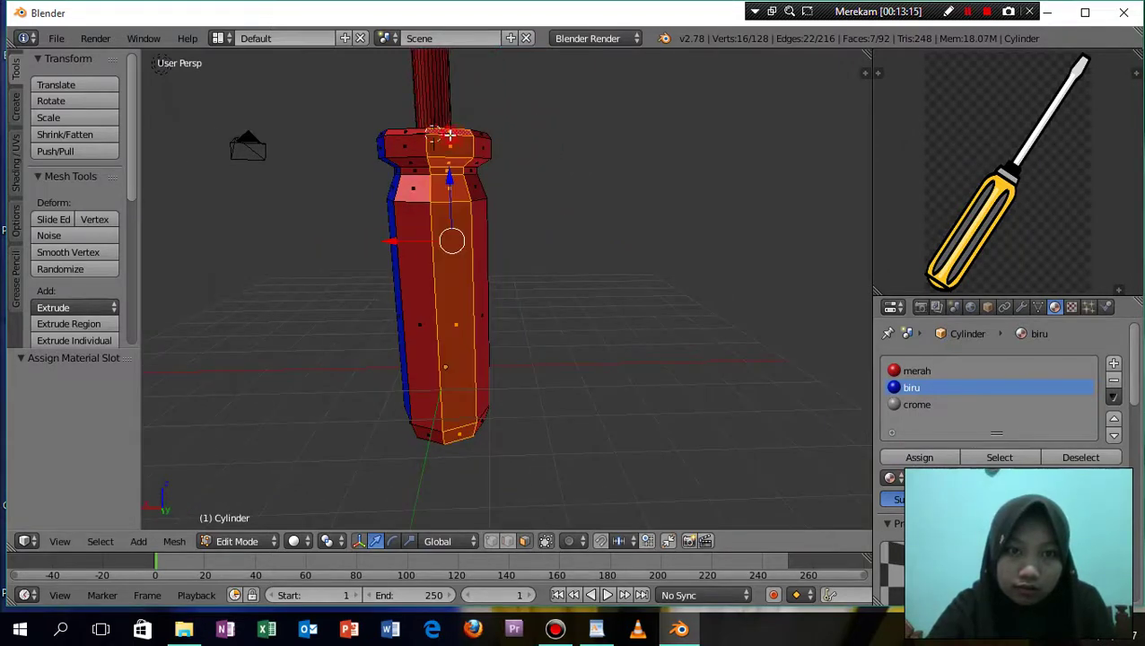
{"action": "left_click", "coordinate": [920, 458]}
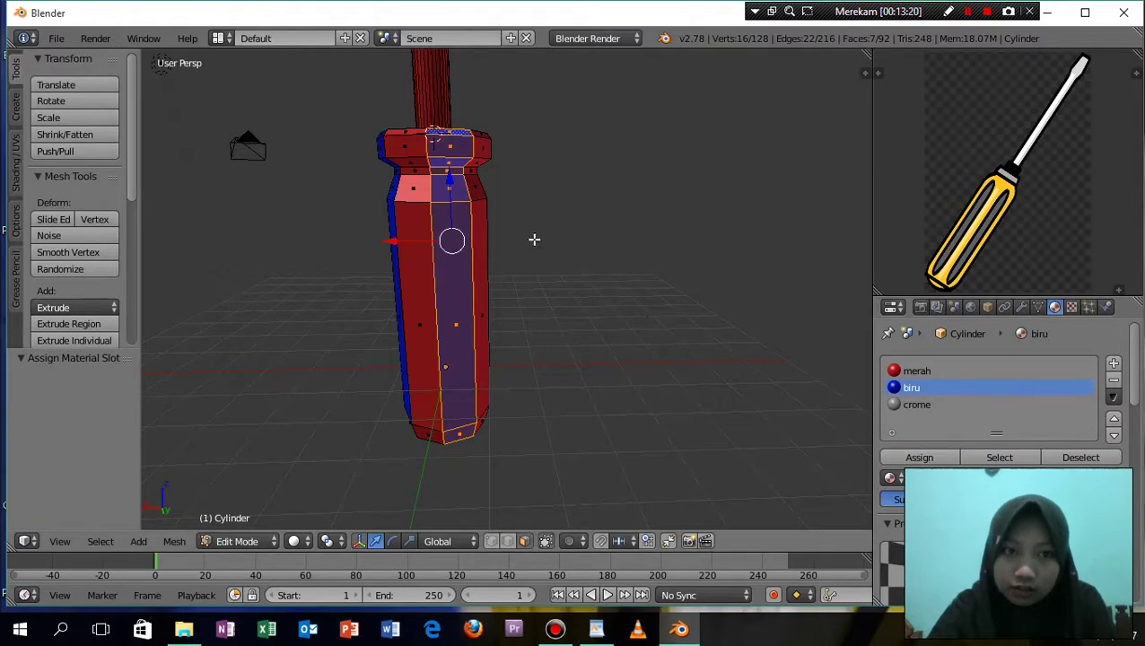
{"action": "mouse_move", "coordinate": [534, 238]}
{"action": "middle_mouse_down"}
{"action": "mouse_move", "coordinate": [396, 248]}
{"action": "mouse_move", "coordinate": [516, 188]}
{"action": "middle_mouse_up"}
{"action": "right_click", "coordinate": [522, 132], "text": "alt"}
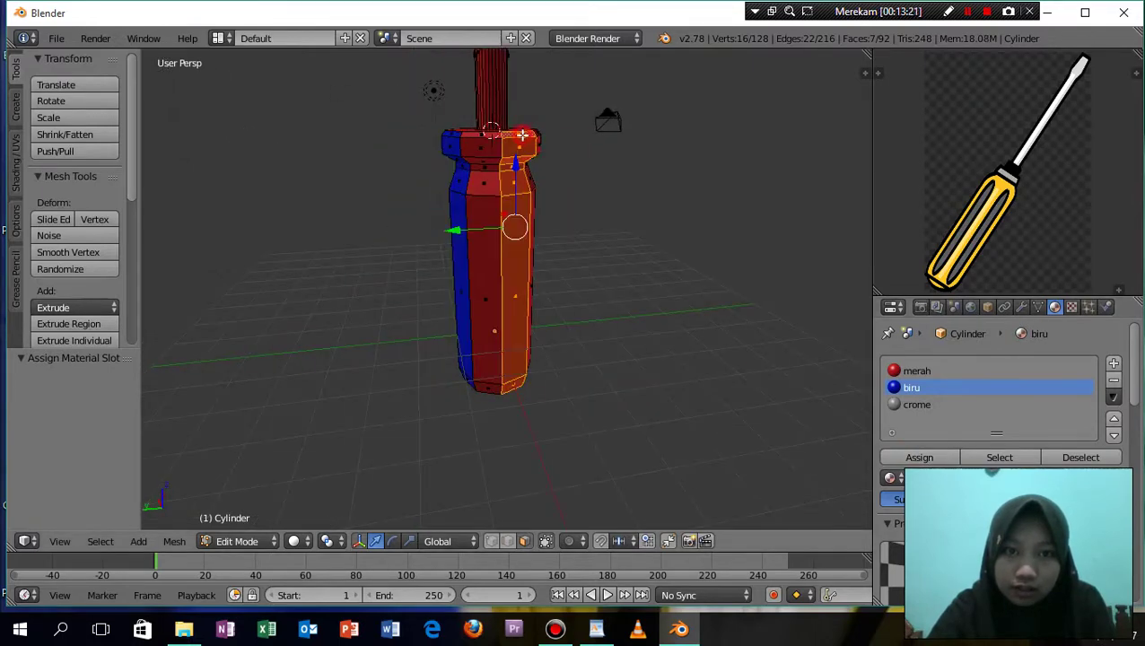
{"action": "left_click", "coordinate": [924, 458]}
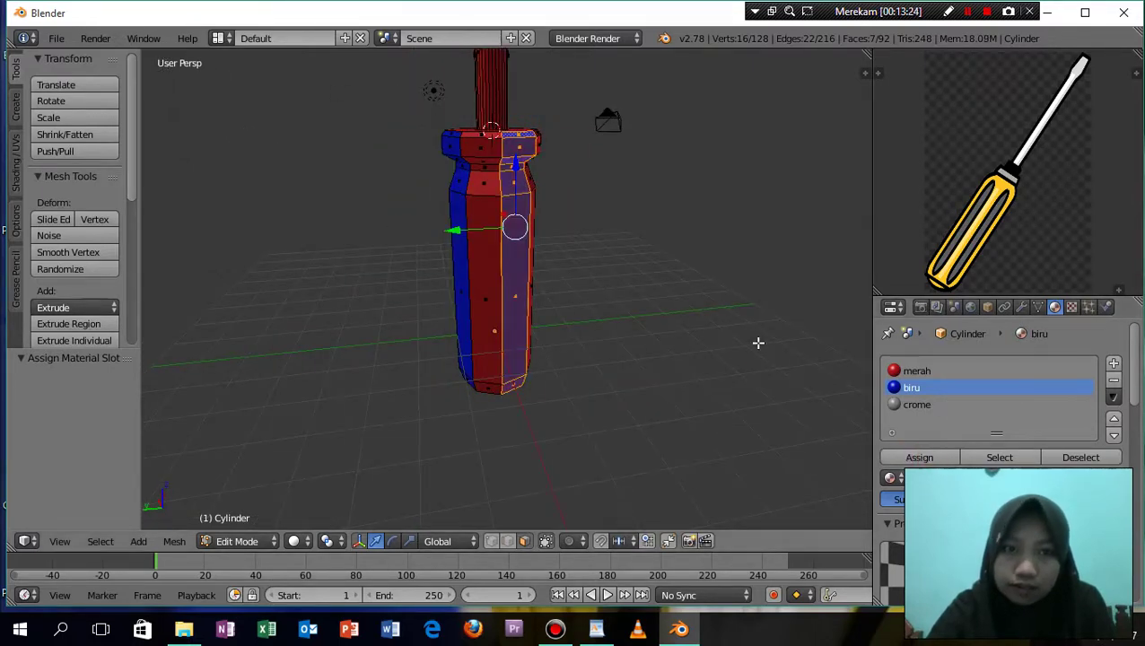
Make one more front handle strip blue with biru and zoom out to check the stripes
{"action": "middle_click_drag", "start_coordinate": [657, 350], "coordinate": [455, 323]}
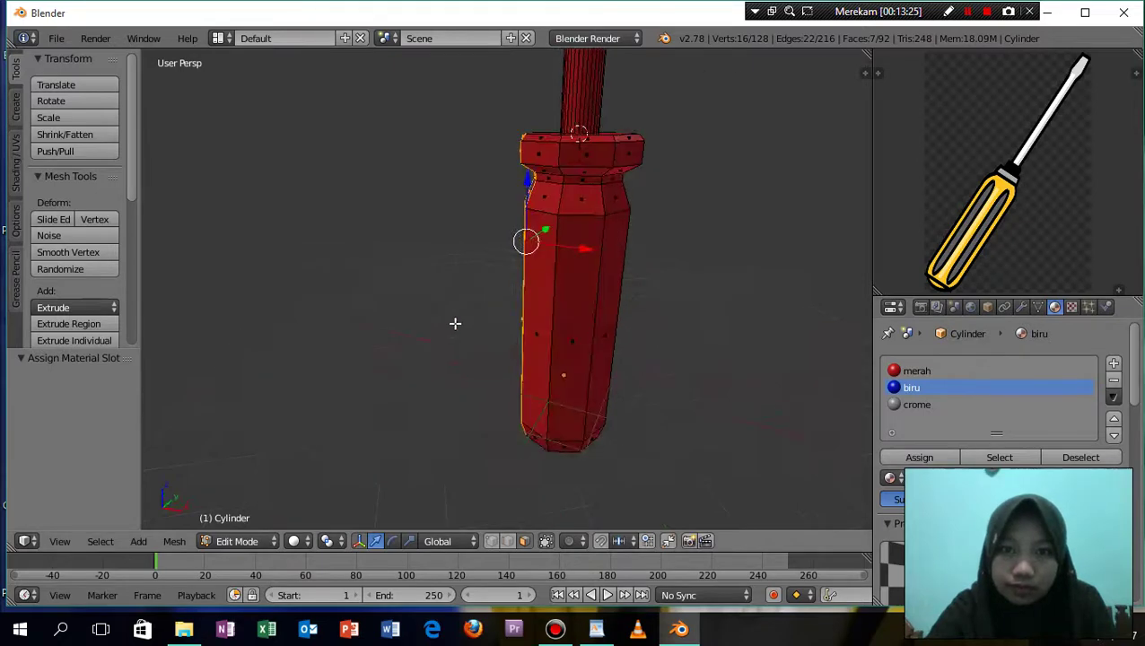
{"action": "right_click", "coordinate": [582, 160], "text": "alt"}
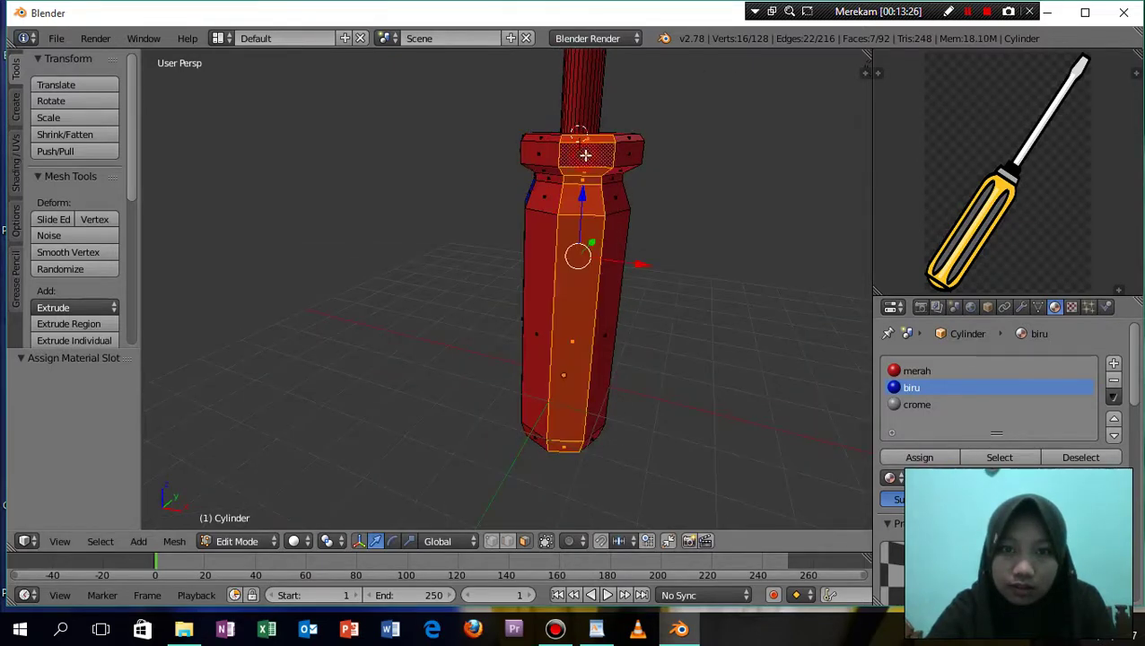
{"action": "left_click", "coordinate": [923, 458]}
{"action": "mouse_move", "coordinate": [726, 301]}
{"action": "middle_mouse_down"}
{"action": "mouse_move", "coordinate": [834, 312]}
{"action": "mouse_move", "coordinate": [848, 286]}
{"action": "mouse_move", "coordinate": [798, 325]}
{"action": "mouse_move", "coordinate": [805, 248]}
{"action": "middle_mouse_up"}
{"action": "scroll", "coordinate": [805, 248], "scroll_direction": "down", "scroll_amount": 1}
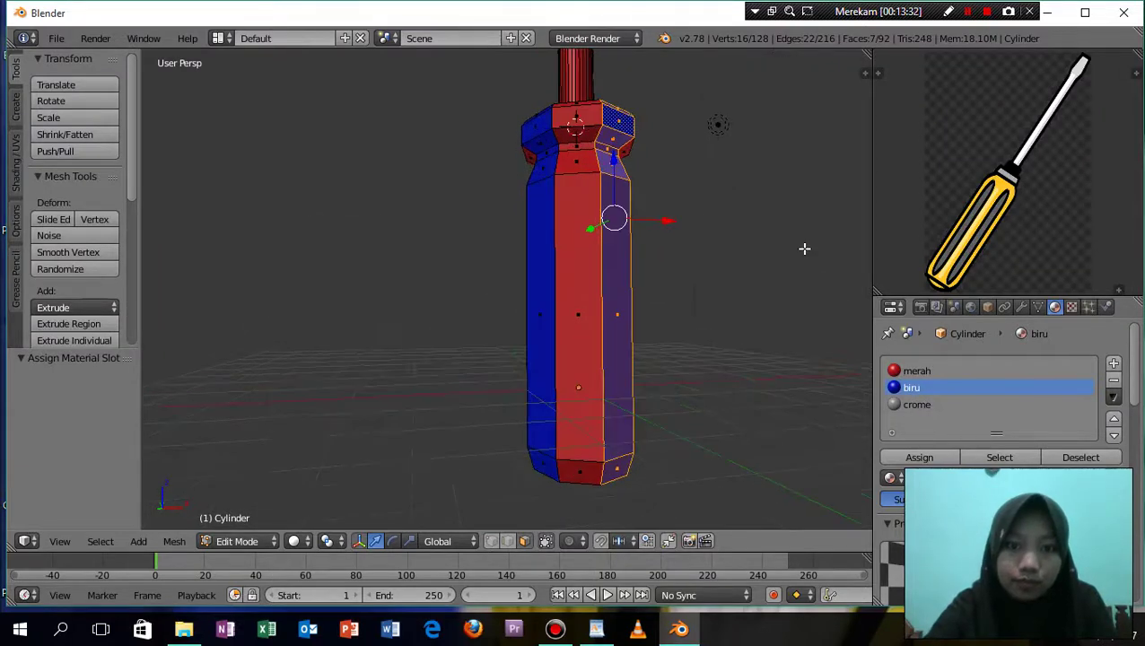
{"action": "scroll", "coordinate": [805, 247], "scroll_direction": "down", "scroll_amount": 1}
{"action": "scroll", "coordinate": [790, 271], "scroll_direction": "down", "scroll_amount": 1}
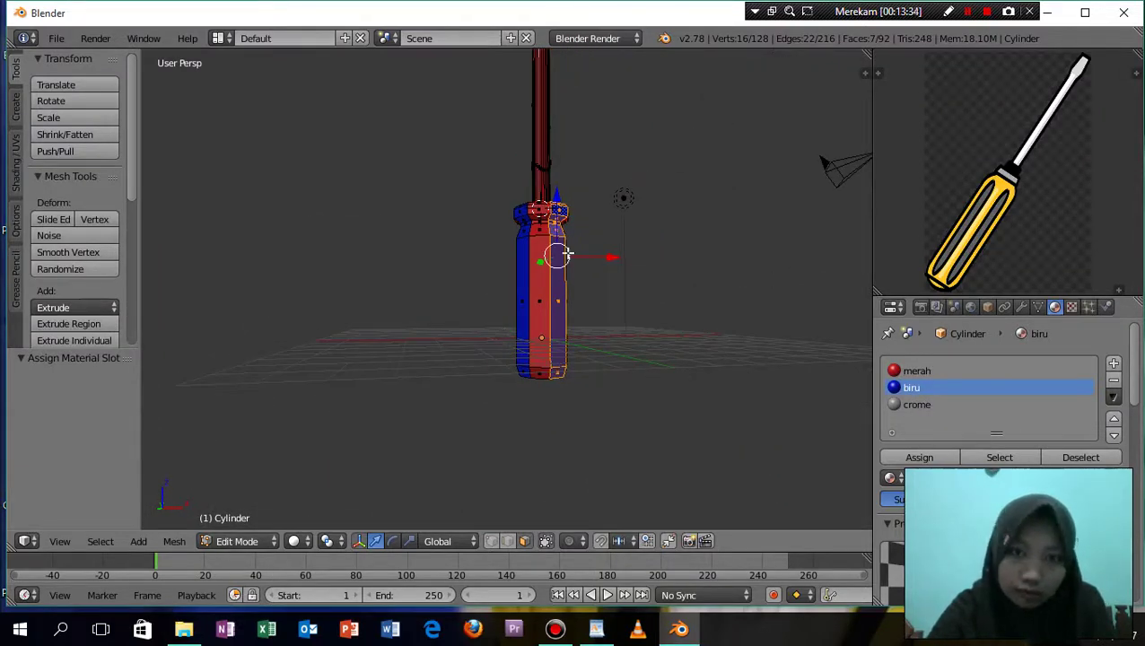
Switch to Object Mode and orbit around the screwdriver to inspect the red-and-blue stripes
{"action": "middle_click_drag", "start_coordinate": [568, 253], "coordinate": [539, 269]}
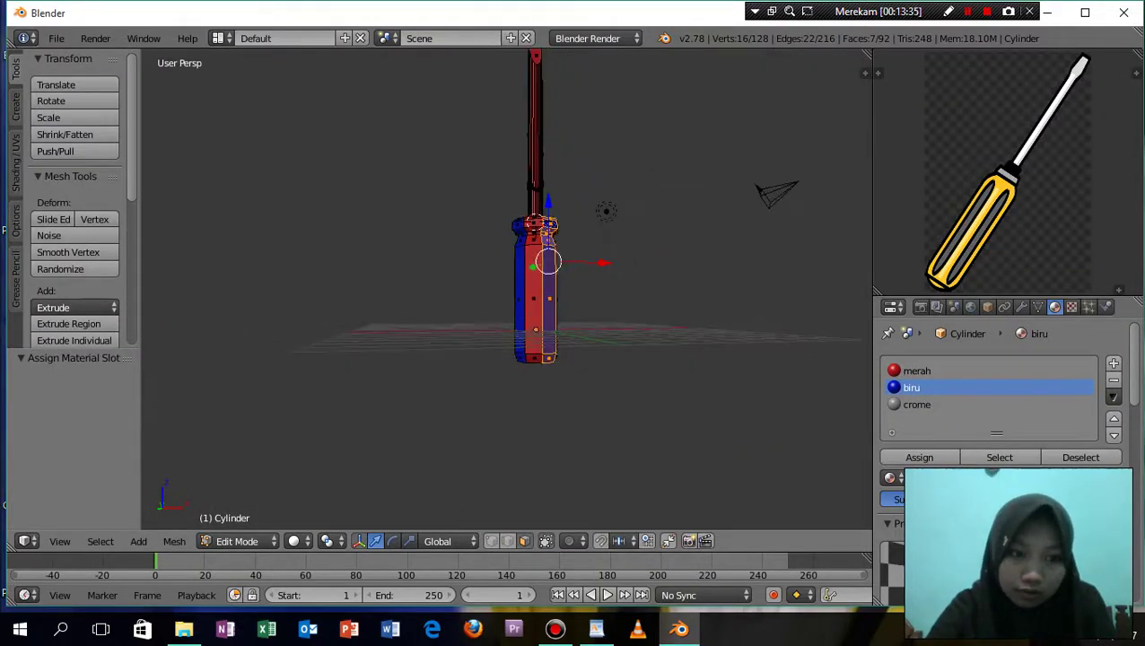
{"action": "left_click", "coordinate": [237, 541]}
{"action": "left_click", "coordinate": [236, 517]}
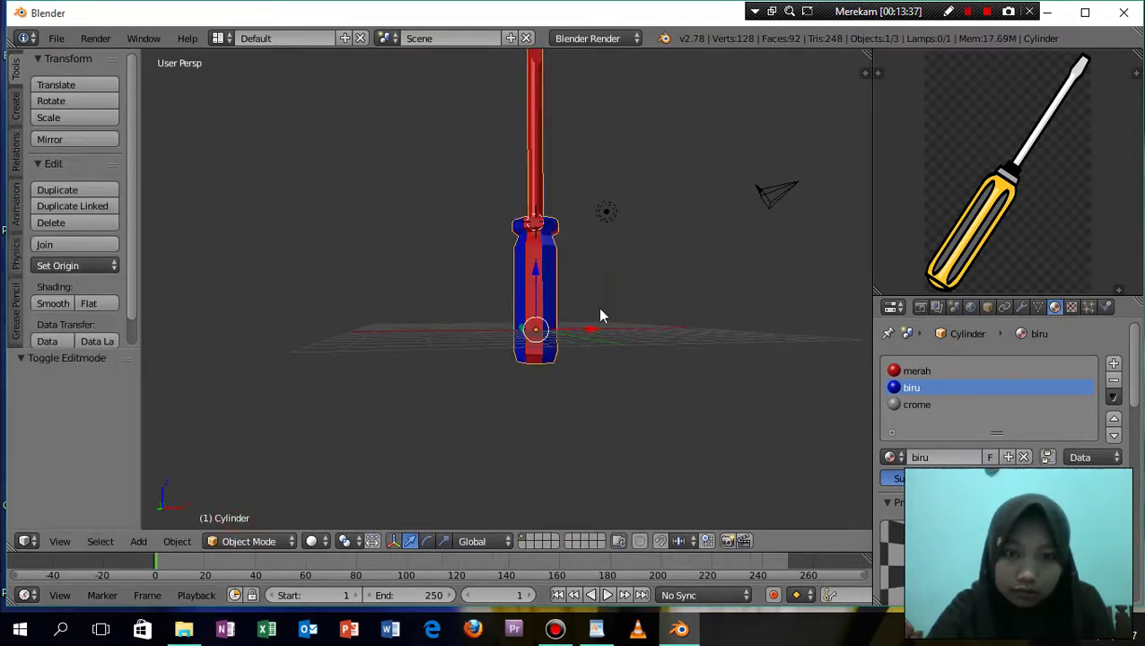
{"action": "mouse_move", "coordinate": [601, 315]}
{"action": "middle_mouse_down"}
{"action": "mouse_move", "coordinate": [619, 354]}
{"action": "mouse_move", "coordinate": [603, 343]}
{"action": "mouse_move", "coordinate": [432, 328]}
{"action": "mouse_move", "coordinate": [384, 337]}
{"action": "middle_mouse_up"}
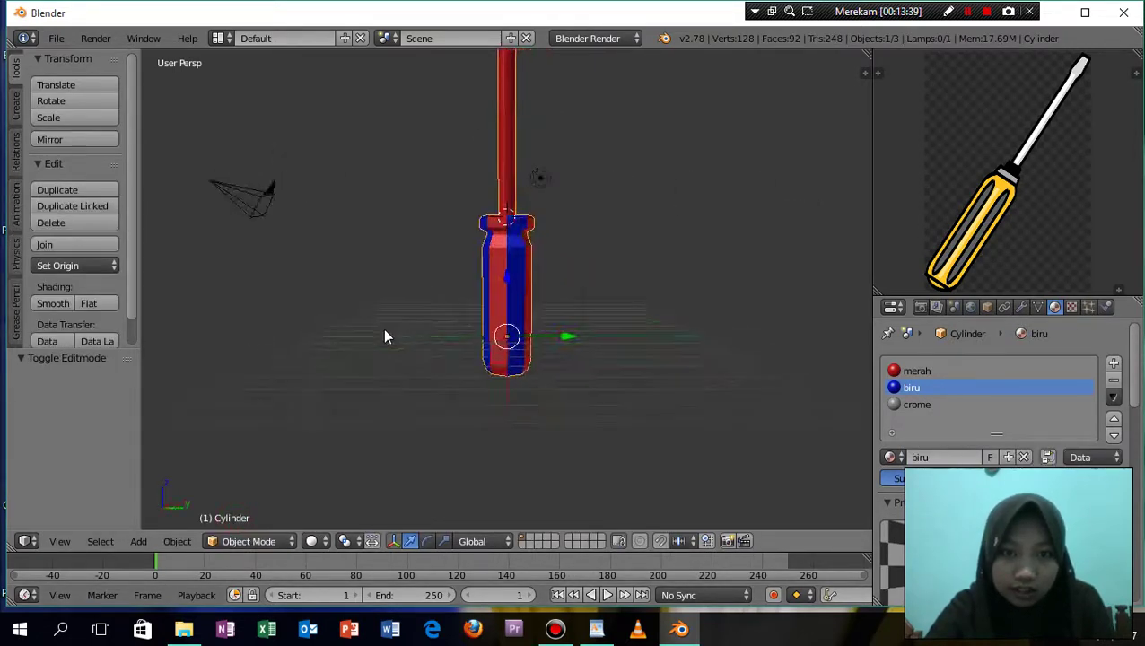
{"action": "left_click", "coordinate": [213, 541]}
Back in Edit Mode, select the whole linked shaft and assign it the crome material
{"action": "left_click", "coordinate": [237, 500]}
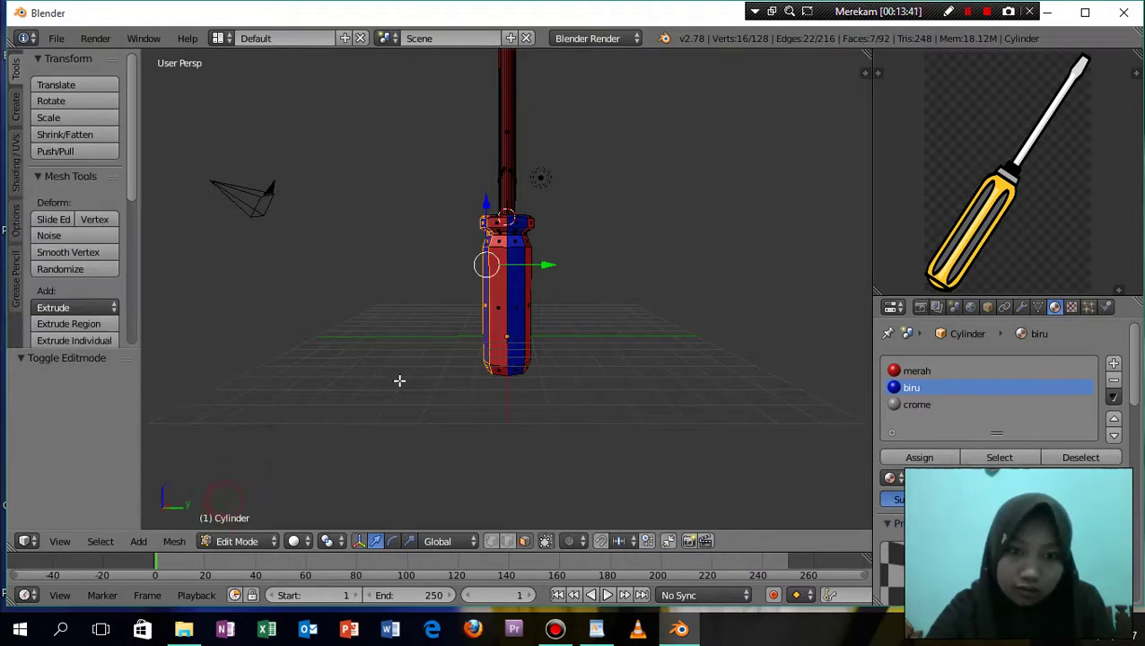
{"action": "right_click", "coordinate": [508, 183]}
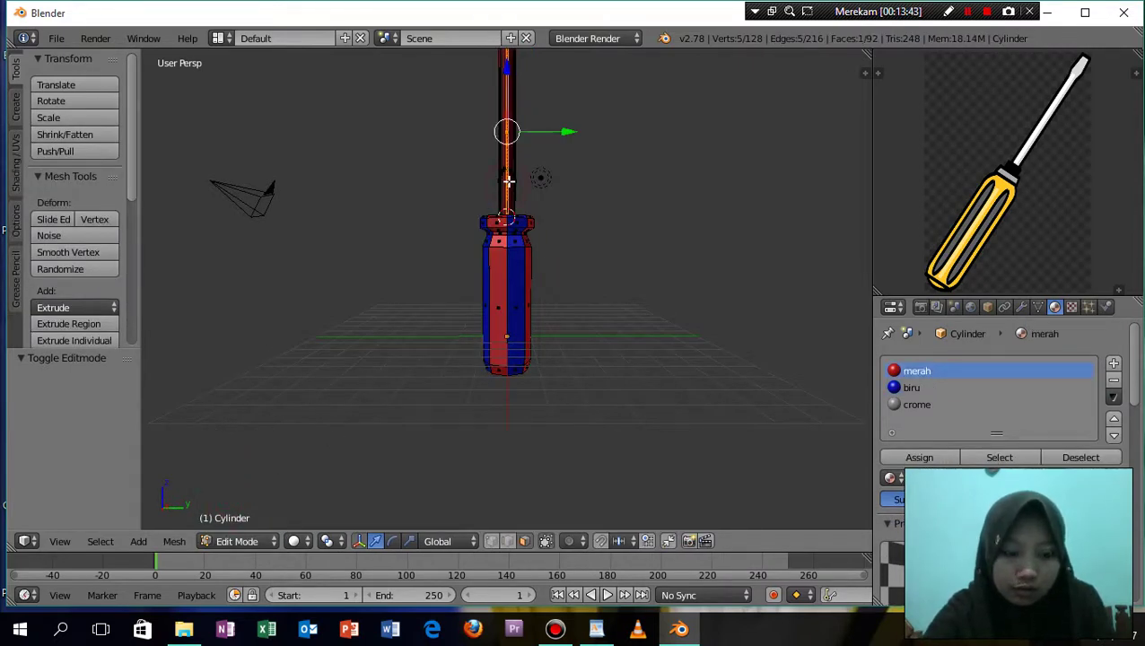
{"action": "key", "text": "l"}
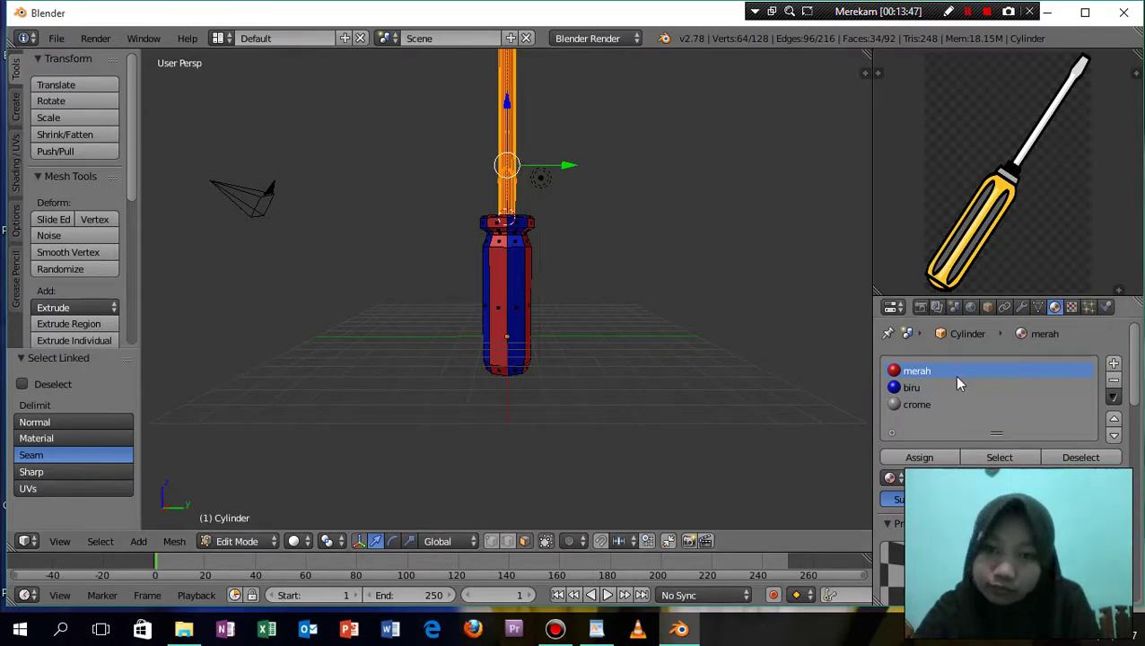
{"action": "left_click", "coordinate": [923, 402]}
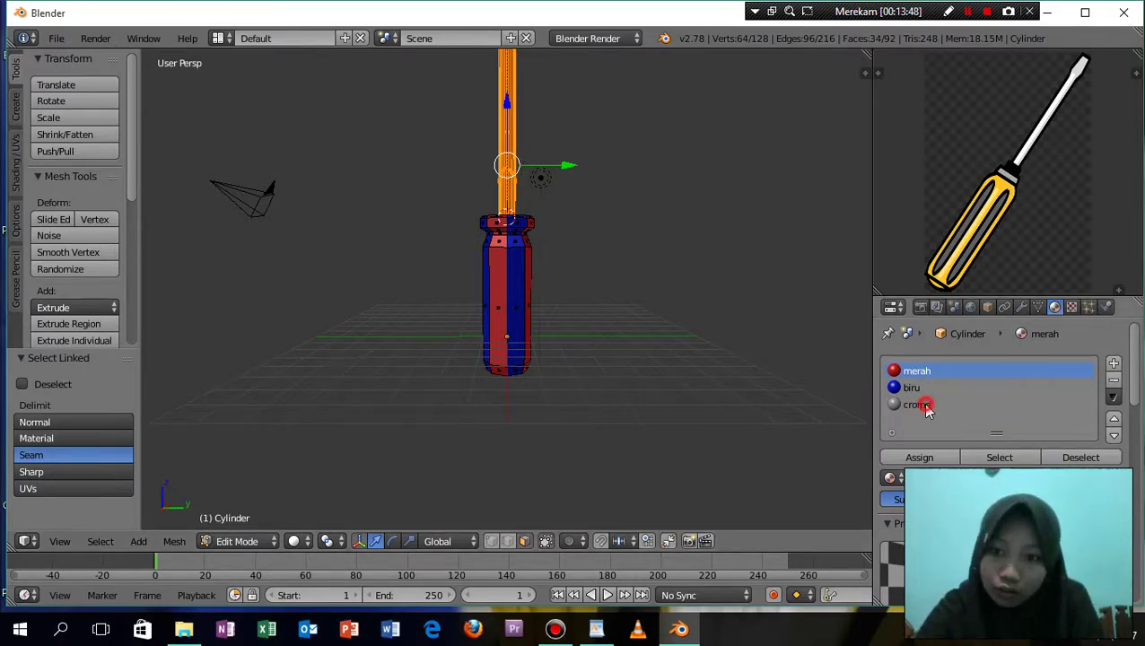
{"action": "left_click", "coordinate": [921, 457]}
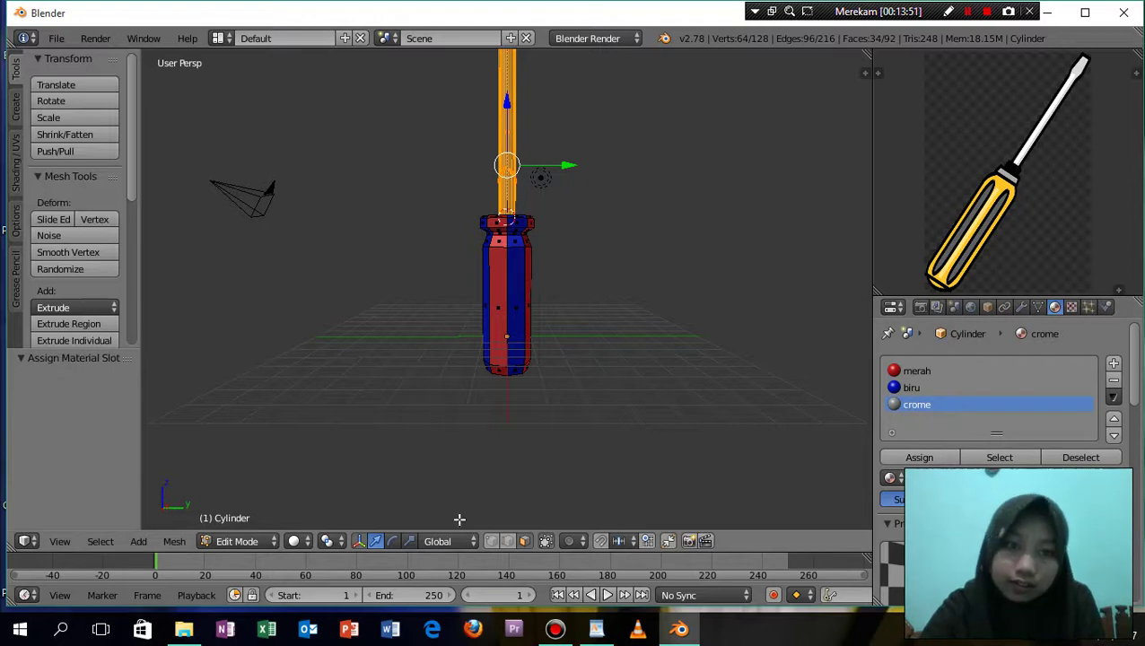
{"action": "left_click", "coordinate": [269, 540]}
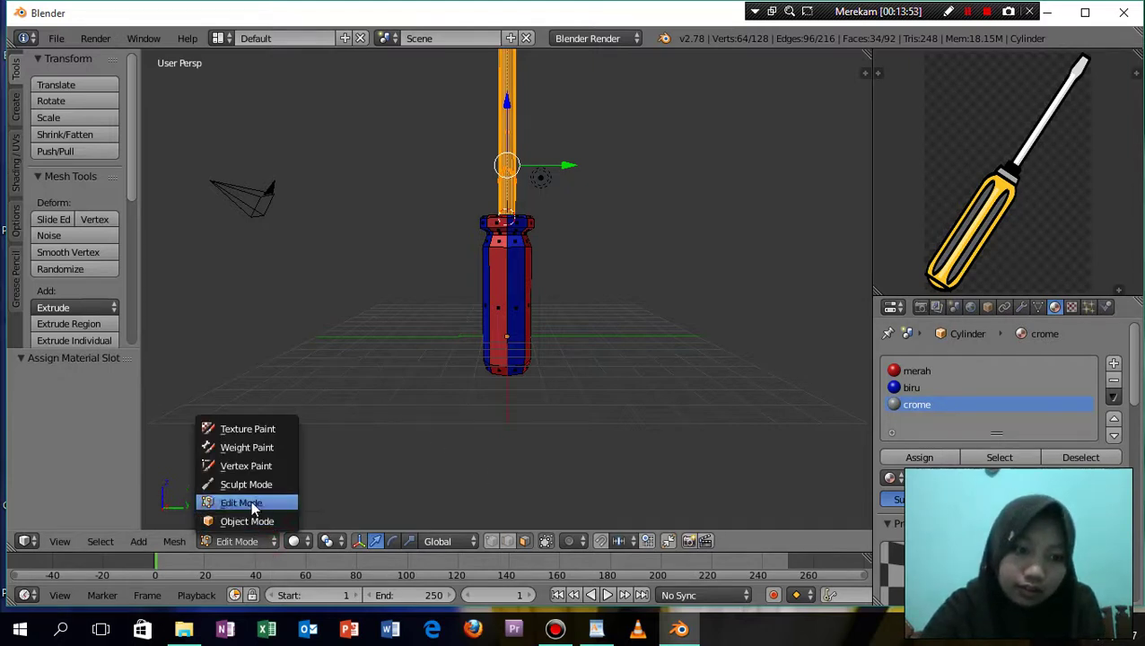
Return to Object Mode and orbit around the finished striped screwdriver with its crome shaft
{"action": "left_click", "coordinate": [252, 506]}
{"action": "left_click", "coordinate": [274, 541]}
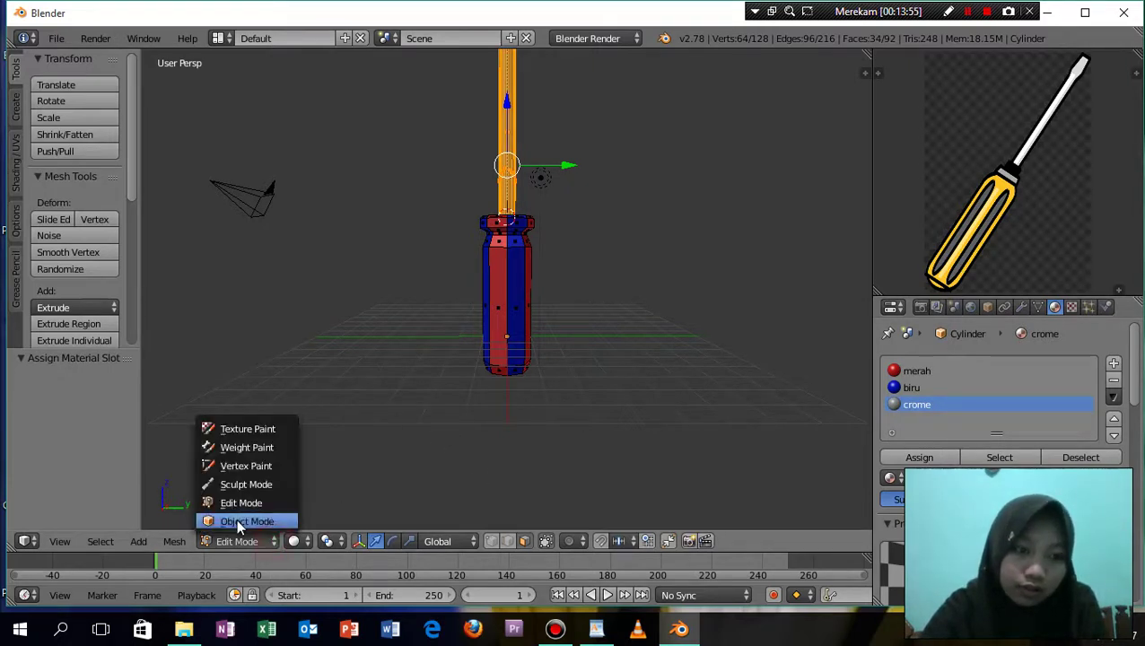
{"action": "left_click", "coordinate": [236, 519]}
{"action": "mouse_move", "coordinate": [526, 328]}
{"action": "middle_mouse_down"}
{"action": "mouse_move", "coordinate": [654, 376]}
{"action": "mouse_move", "coordinate": [790, 341]}
{"action": "mouse_move", "coordinate": [792, 319]}
{"action": "mouse_move", "coordinate": [749, 302]}
{"action": "middle_mouse_up"}
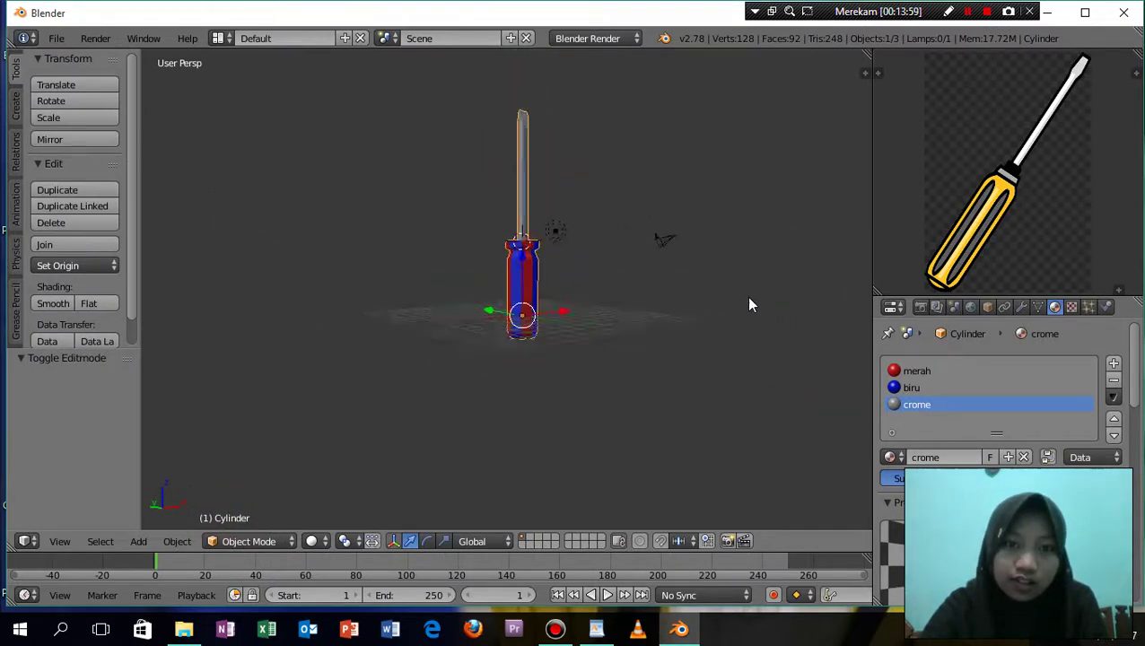
{"action": "mouse_move", "coordinate": [557, 310]}
{"action": "middle_mouse_down"}
{"action": "mouse_move", "coordinate": [718, 277]}
{"action": "mouse_move", "coordinate": [697, 300]}
{"action": "middle_mouse_up"}
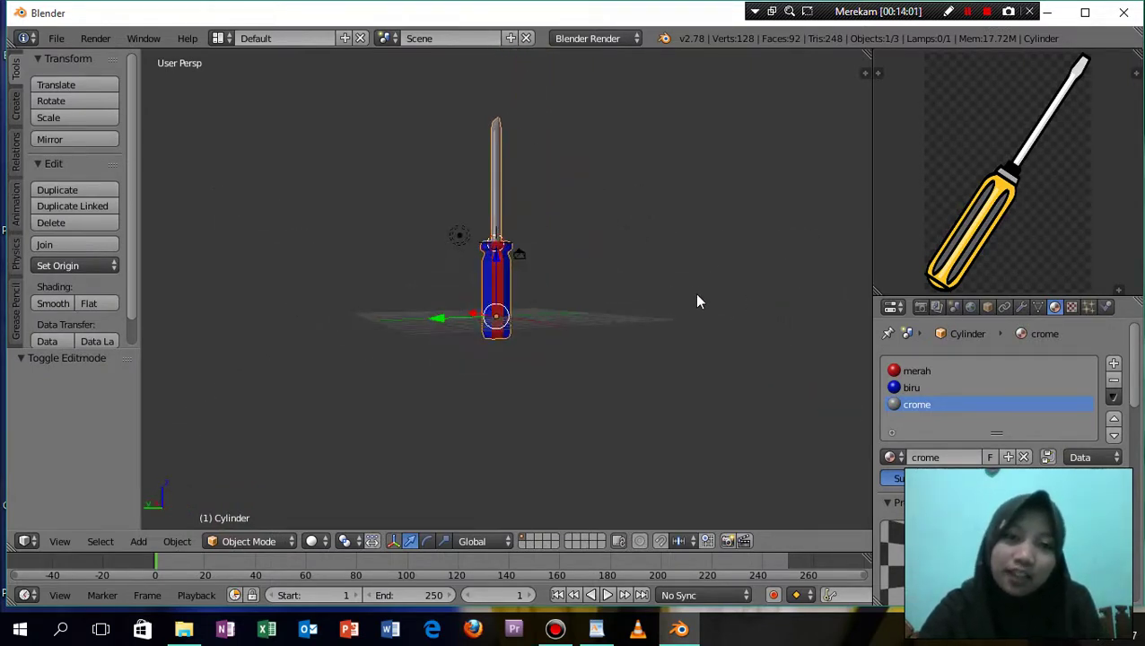